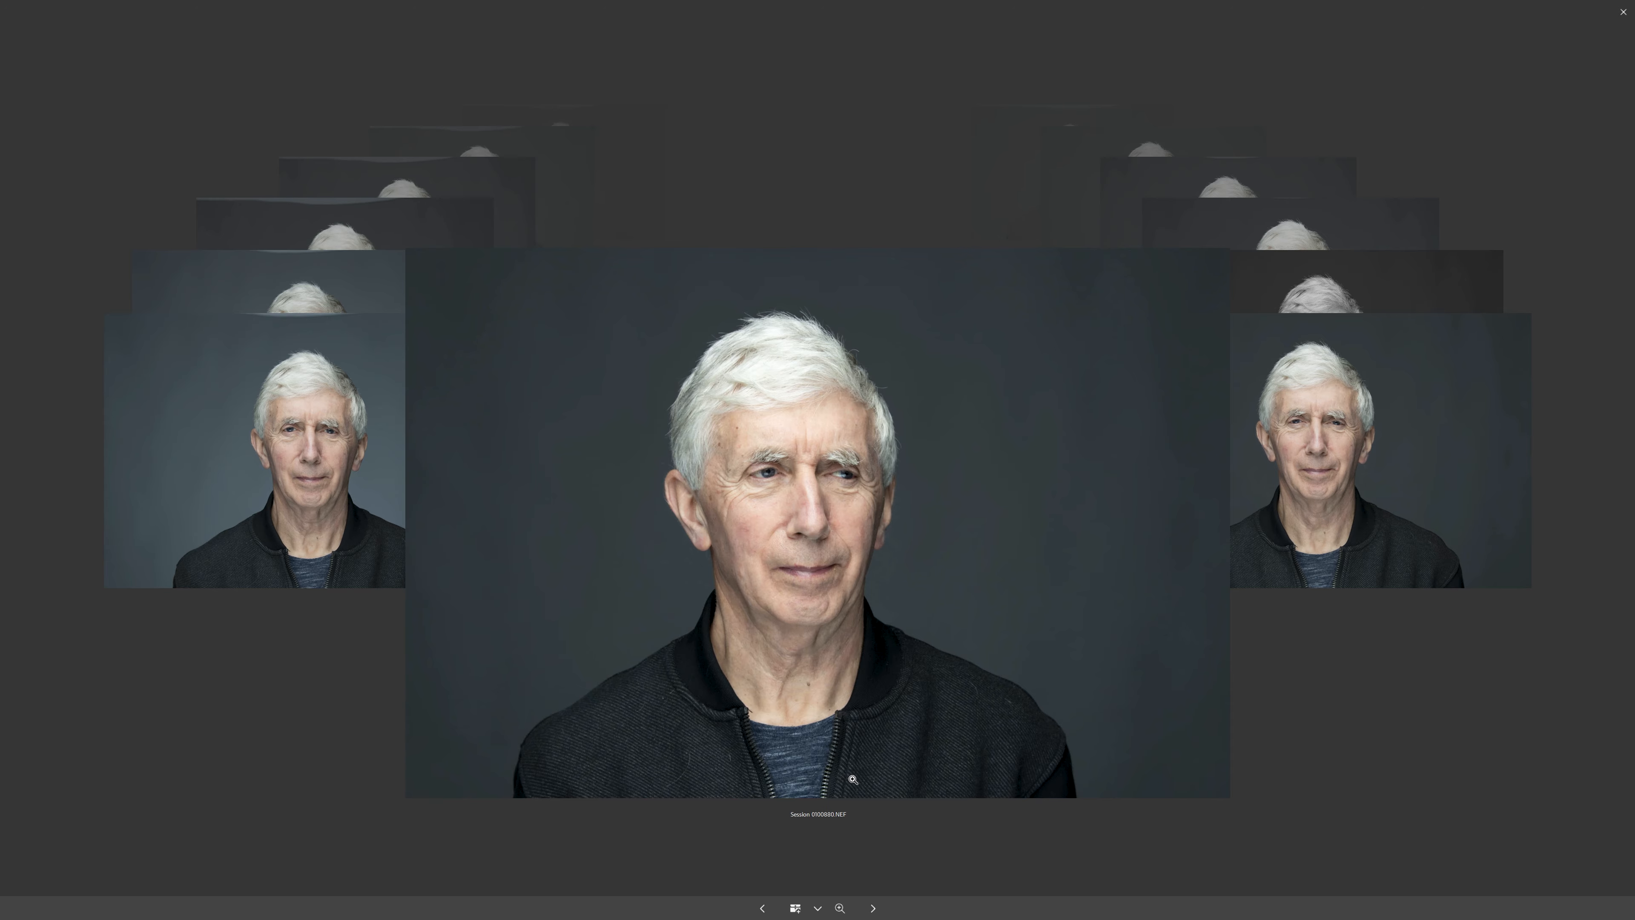
Compare the expressions and lighting of the portraits on either side of the black-and-white frame in the review carousel
{"action": "key", "text": "Left"}
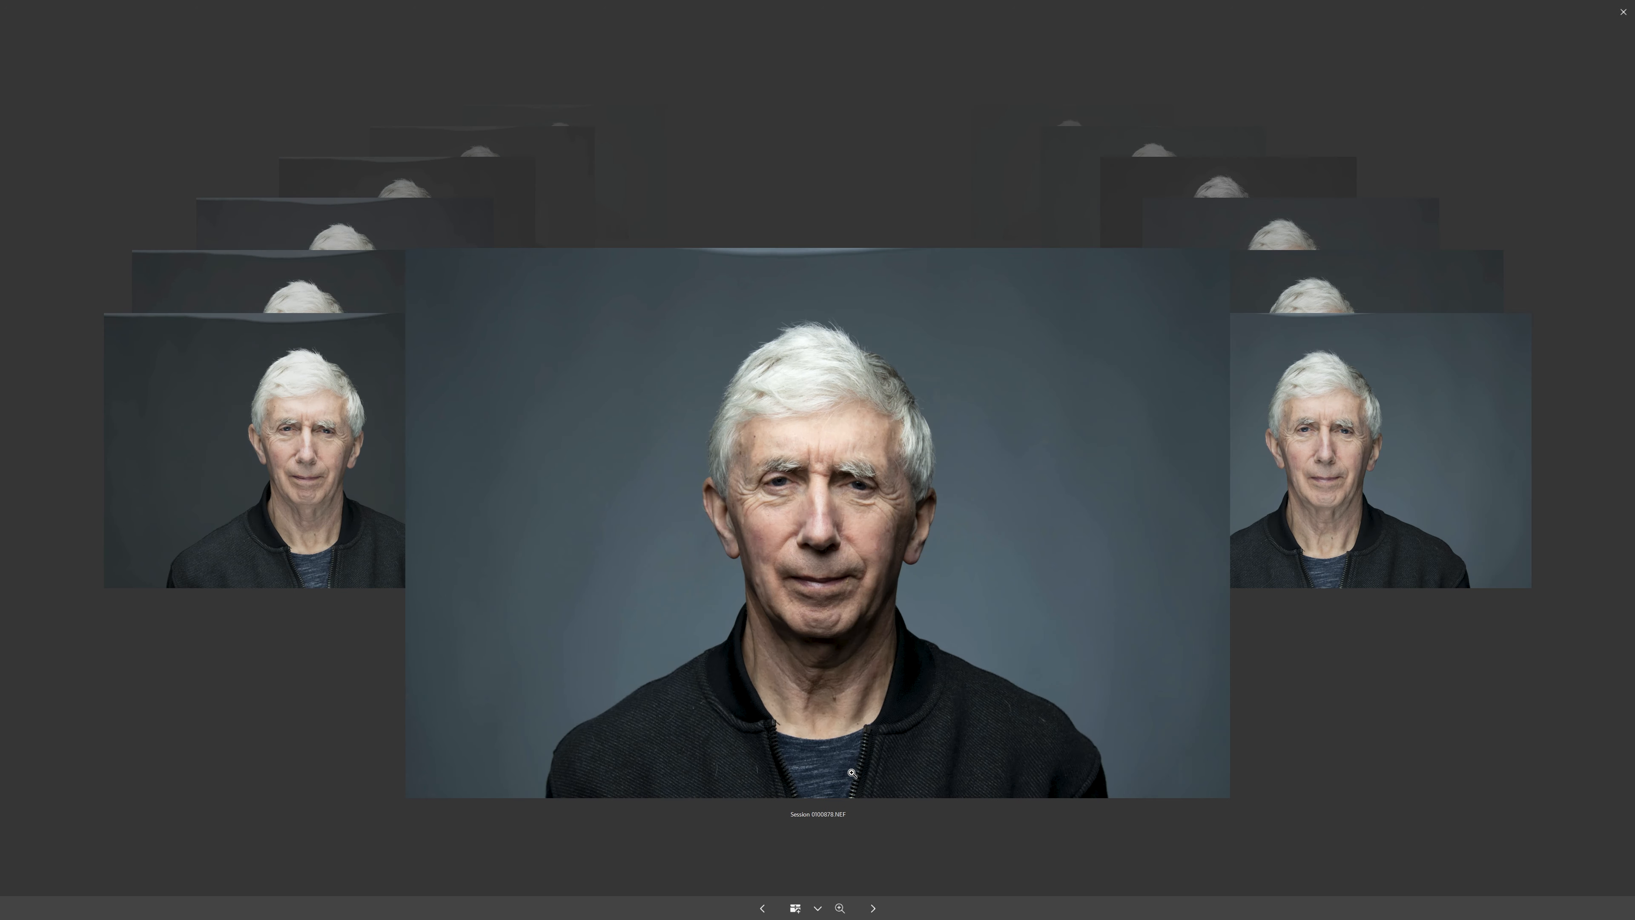
{"action": "key", "text": "Right"}
{"action": "key", "text": "Right"}
{"action": "key", "text": "Right"}
{"action": "key", "text": "Right"}
{"action": "key", "text": "Right"}
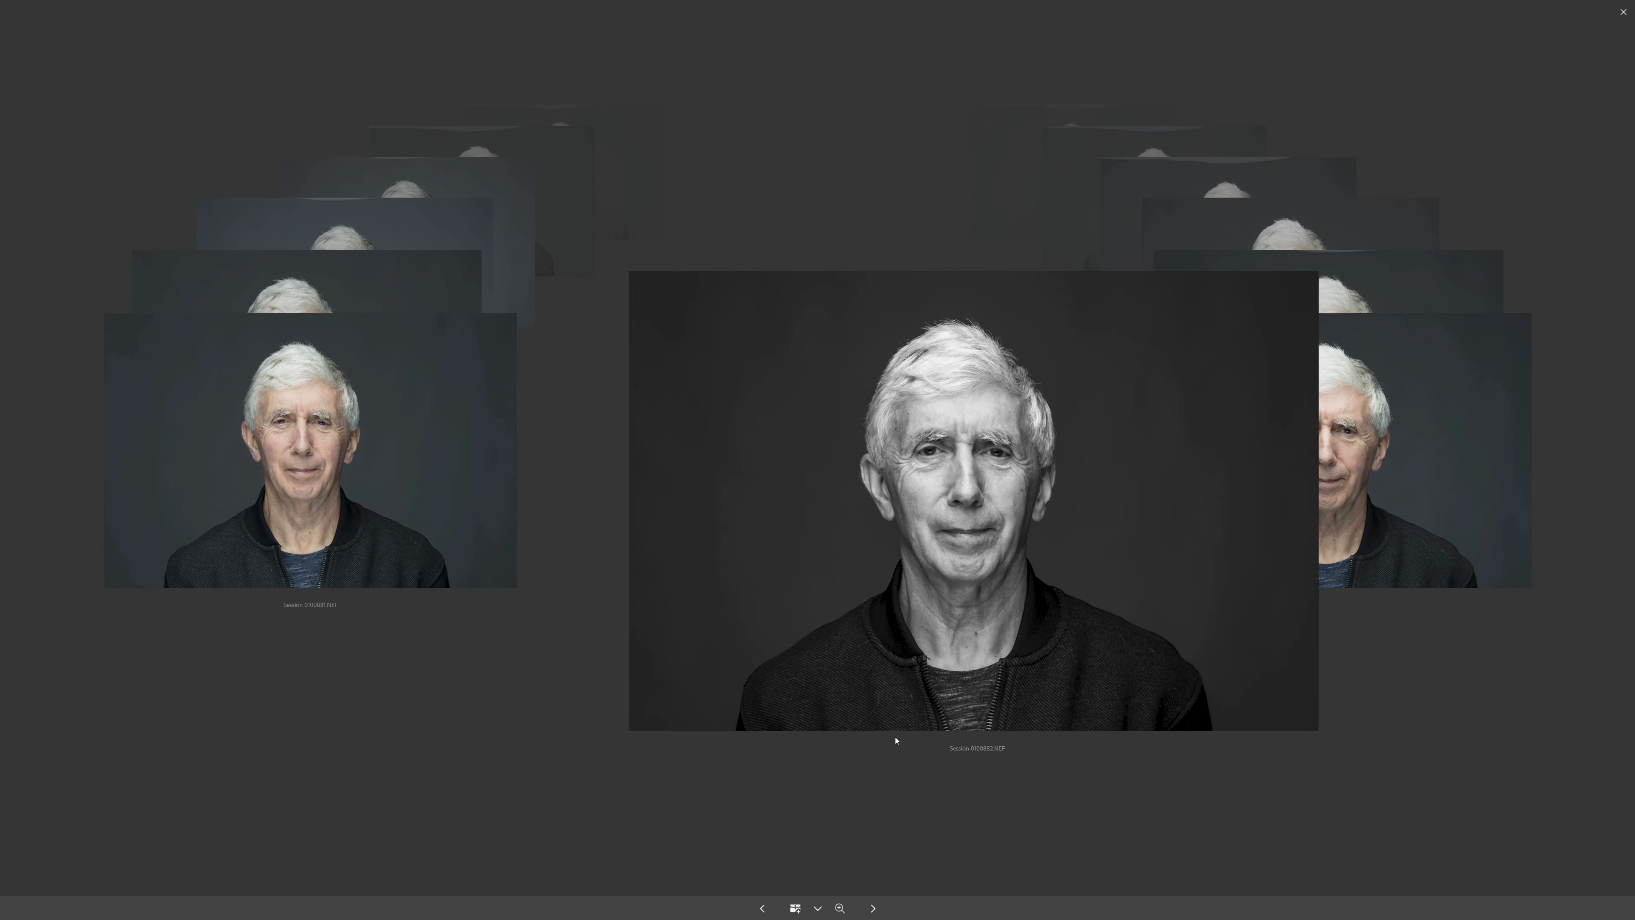
{"action": "key", "text": "Left"}
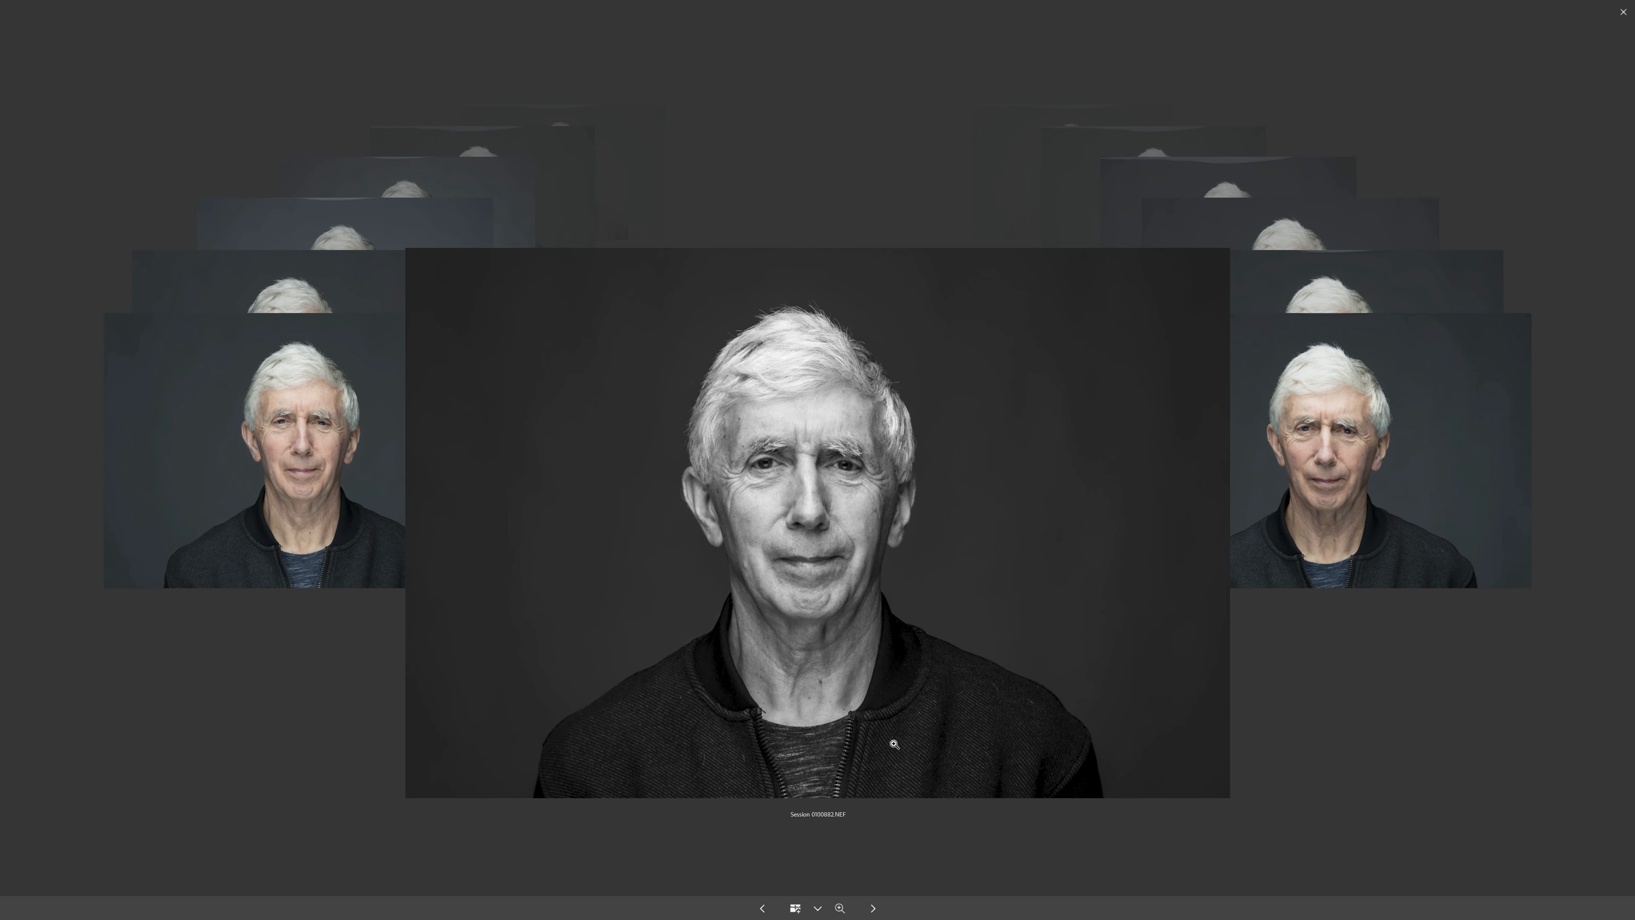
{"action": "key", "text": "Right"}
{"action": "key", "text": "Right"}
{"action": "key", "text": "Right"}
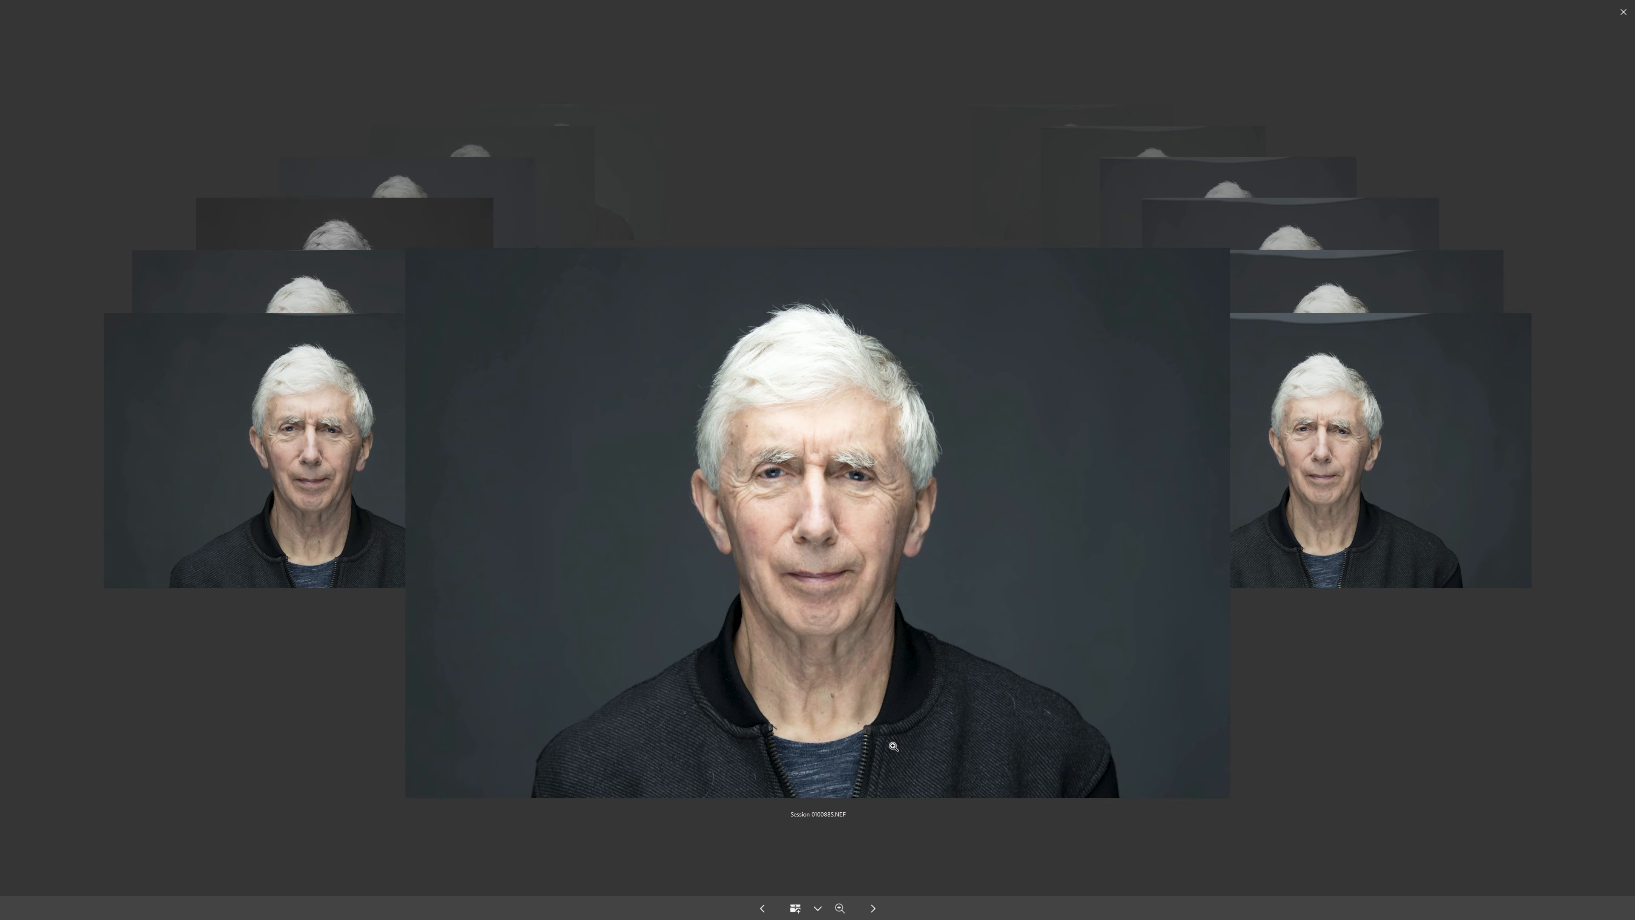
{"action": "key", "text": "Left"}
{"action": "key", "text": "Left"}
{"action": "key", "text": "Left"}
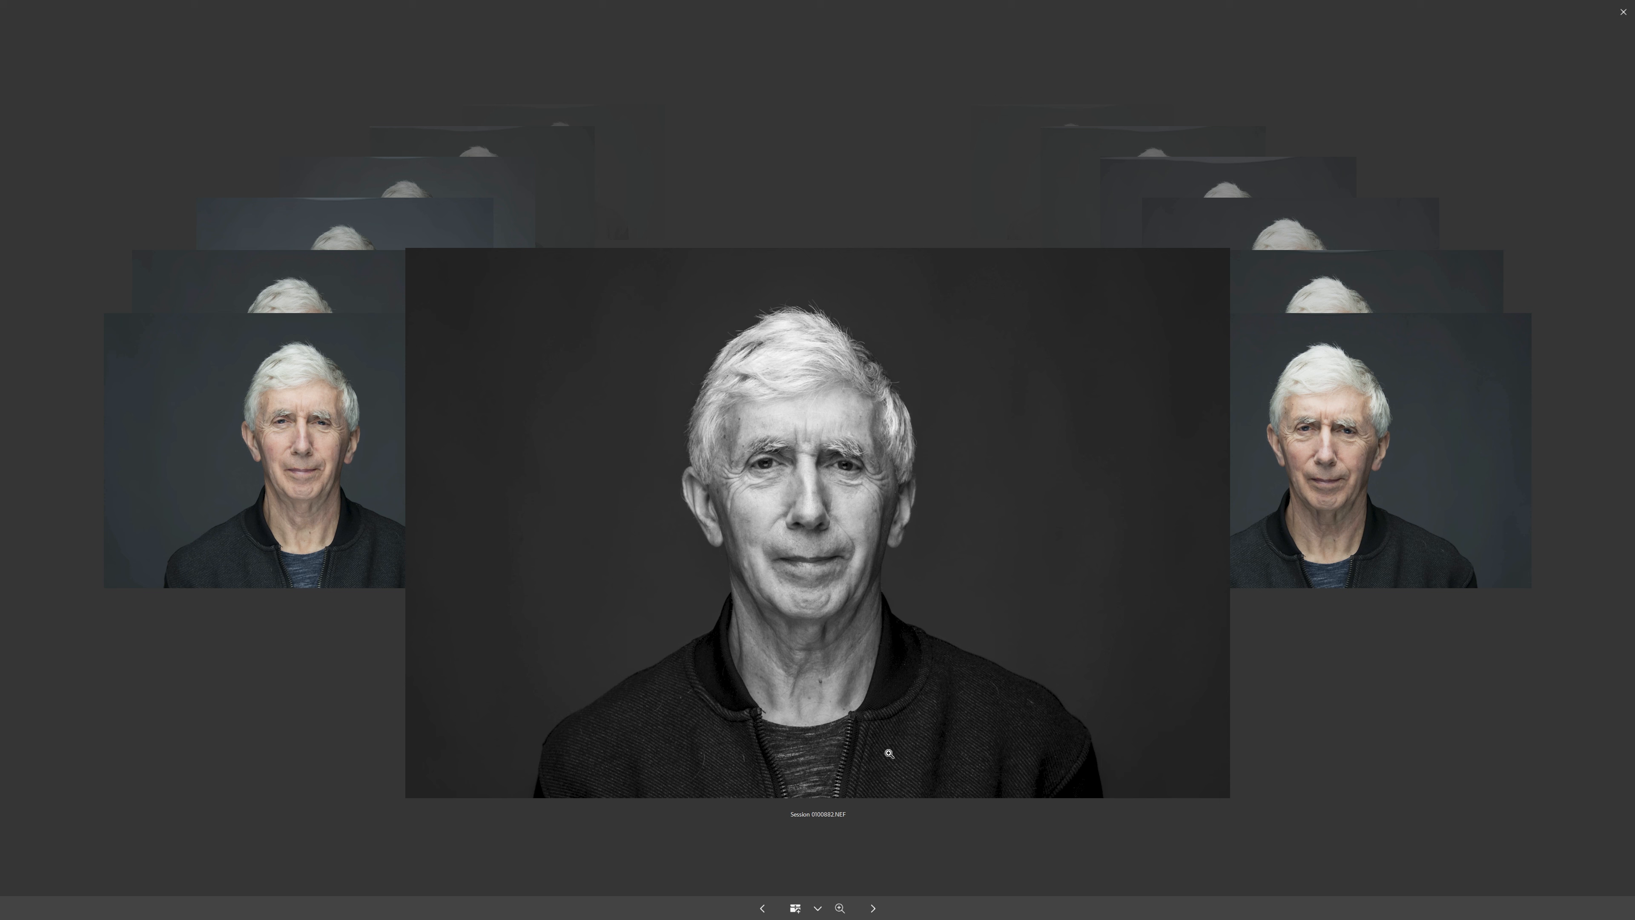
Review the remaining portraits one by one past the black-and-white frame and return to the thumbnail view
{"action": "key", "text": "Right"}
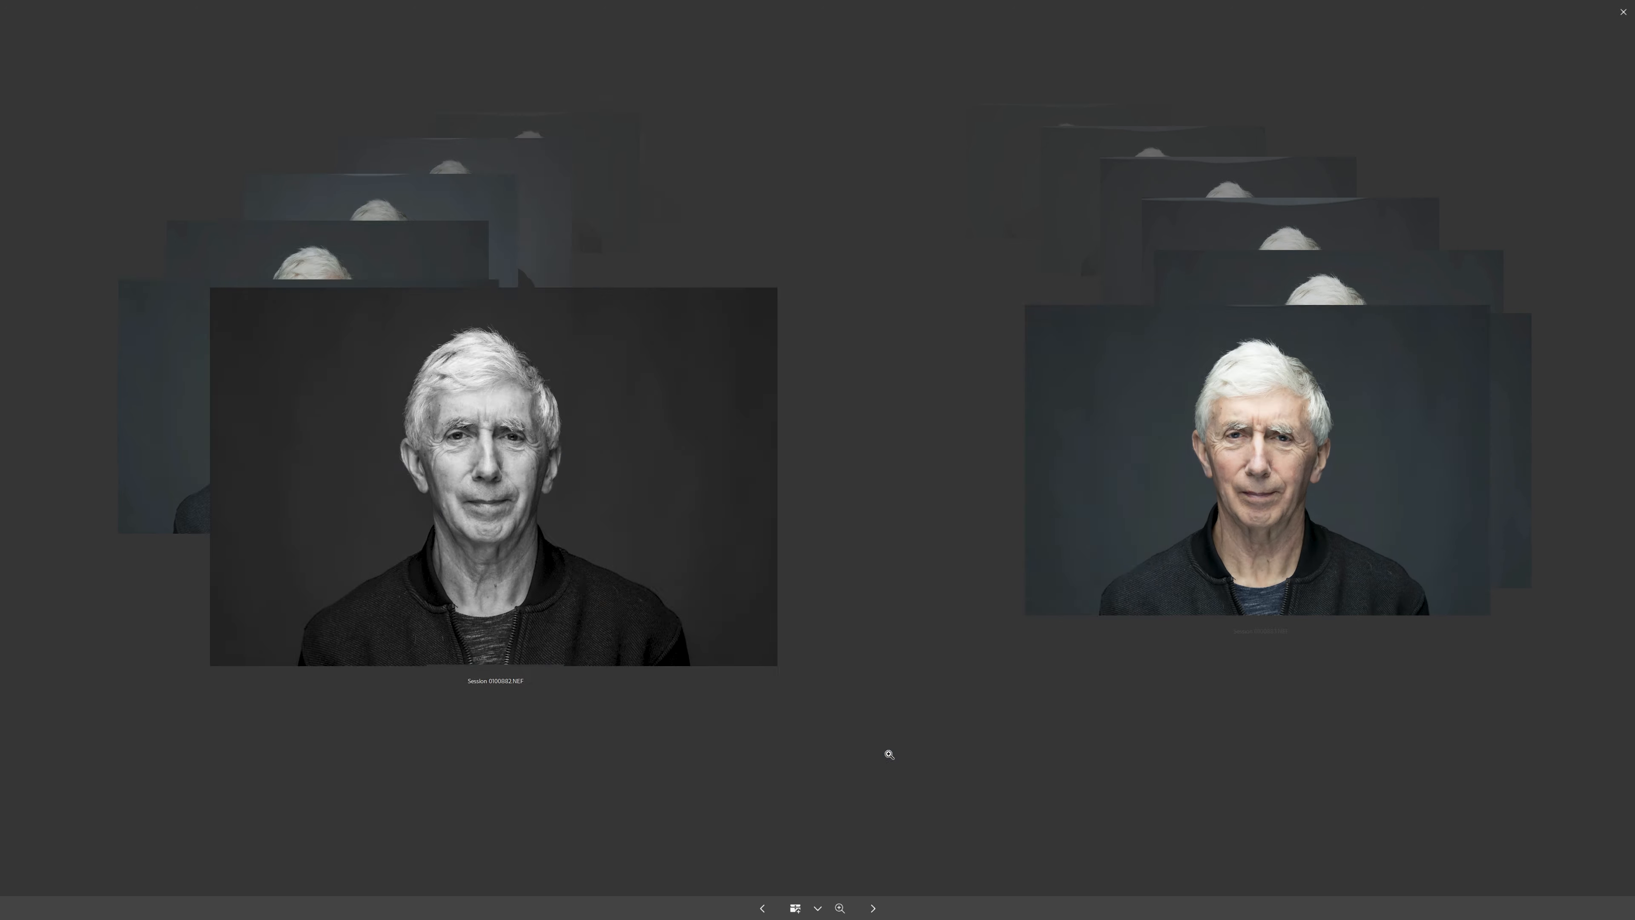
{"action": "key", "text": "Right"}
{"action": "key", "text": "Right"}
{"action": "key", "text": "Right"}
{"action": "key", "text": "Right"}
{"action": "key", "text": "Right"}
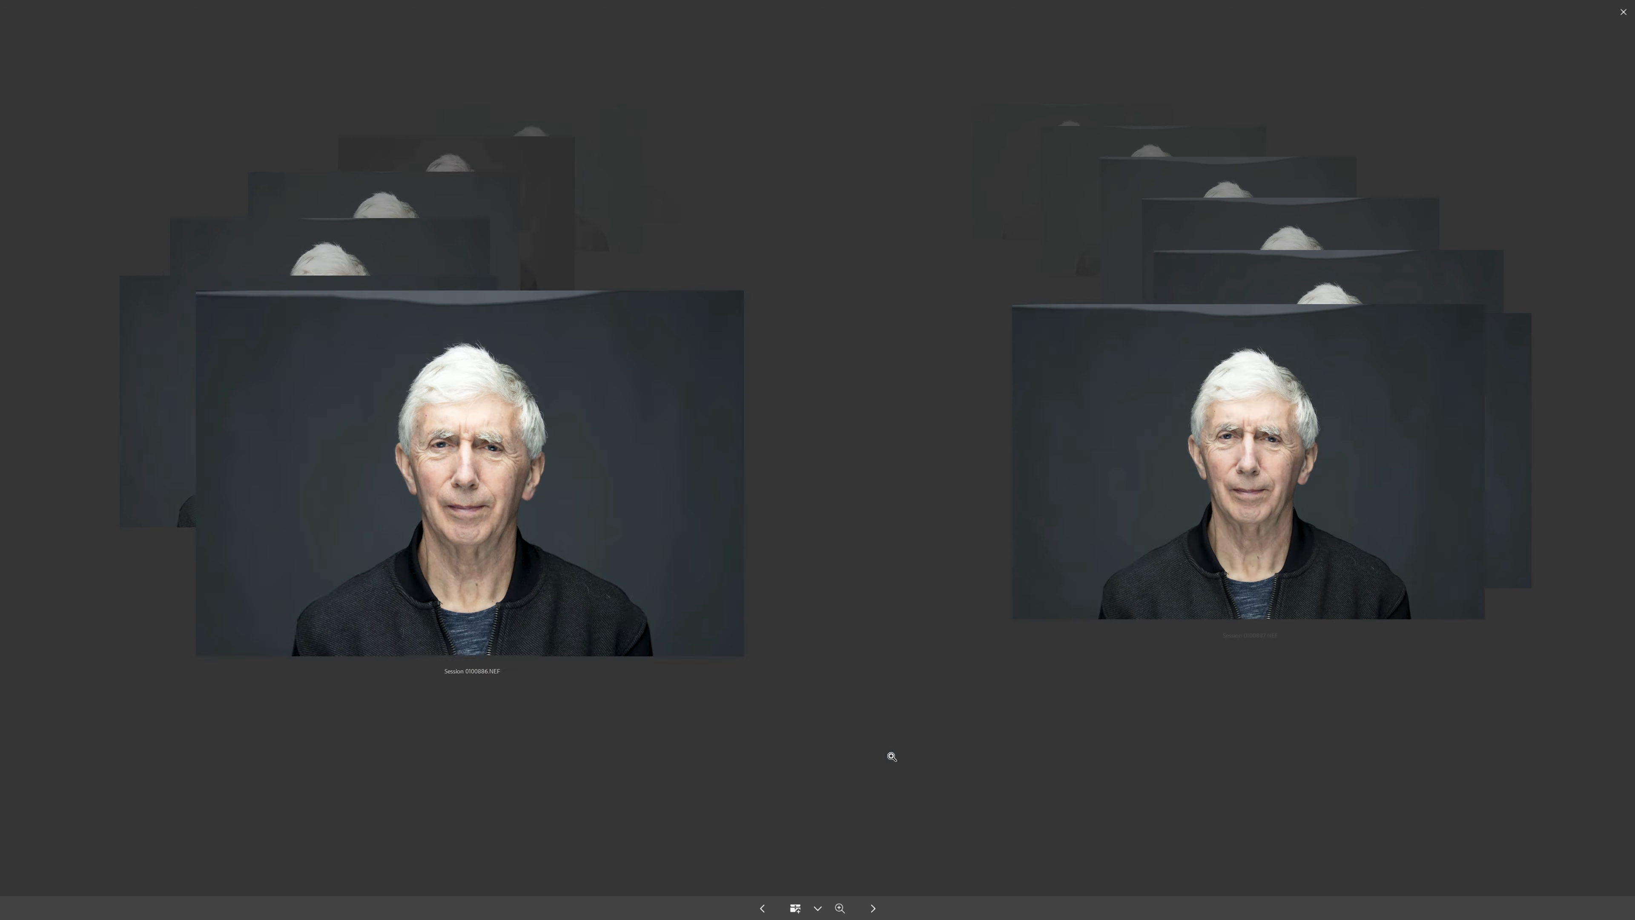
{"action": "key", "text": "Right"}
{"action": "key", "text": "Right"}
{"action": "key", "text": "Right"}
{"action": "key", "text": "Right"}
{"action": "key", "text": "Right"}
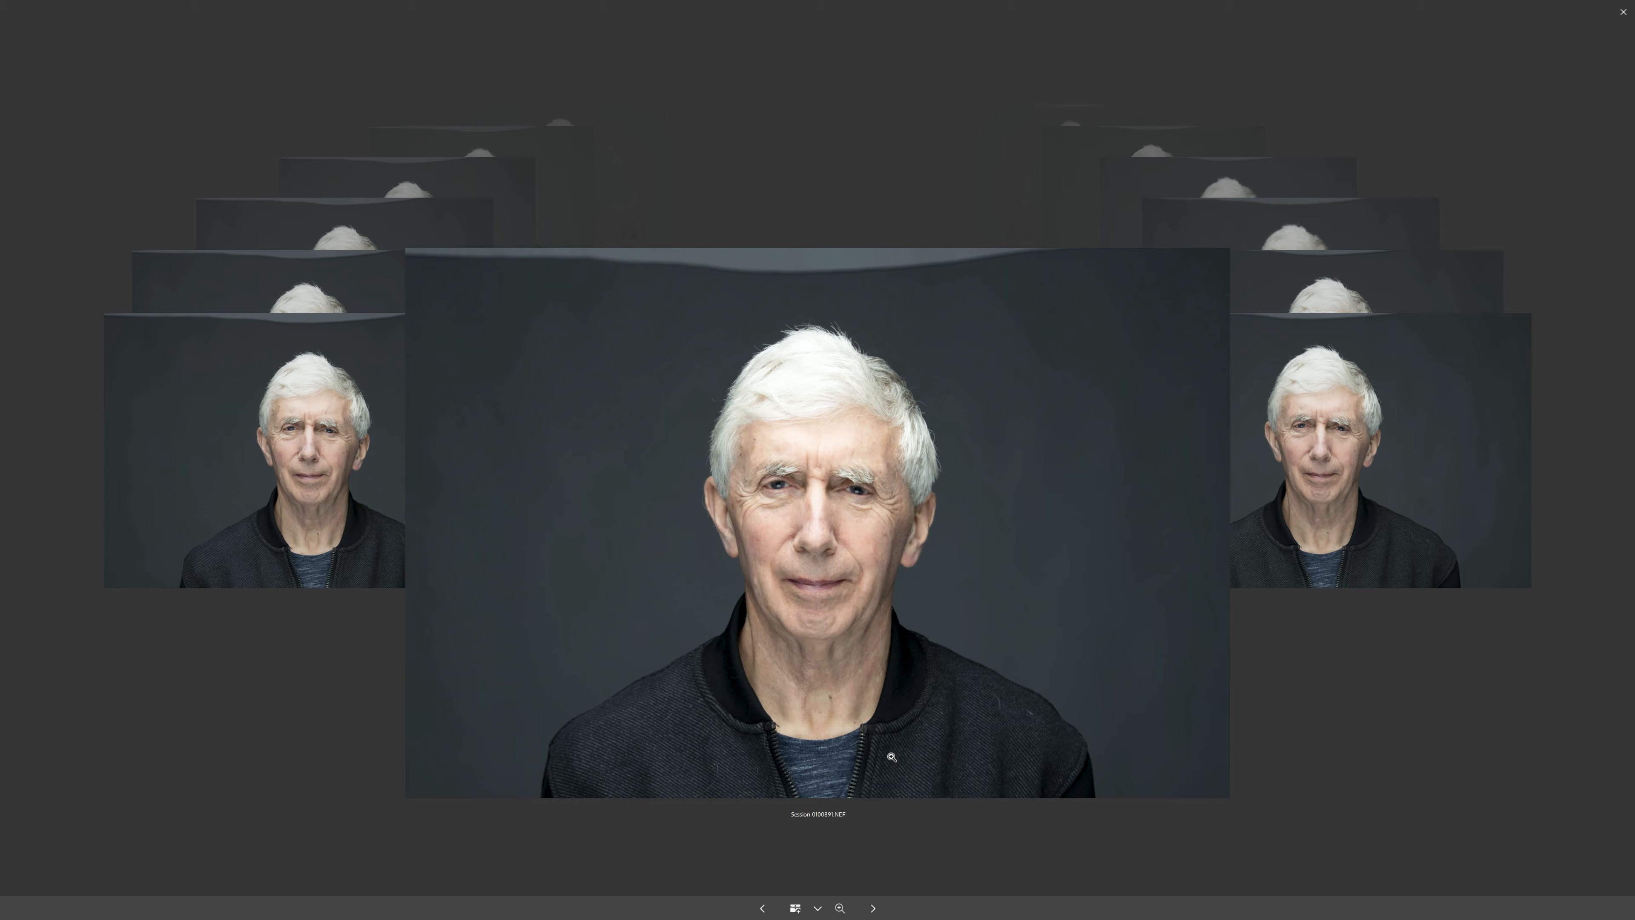
{"action": "key", "text": "Right"}
{"action": "key", "text": "Right"}
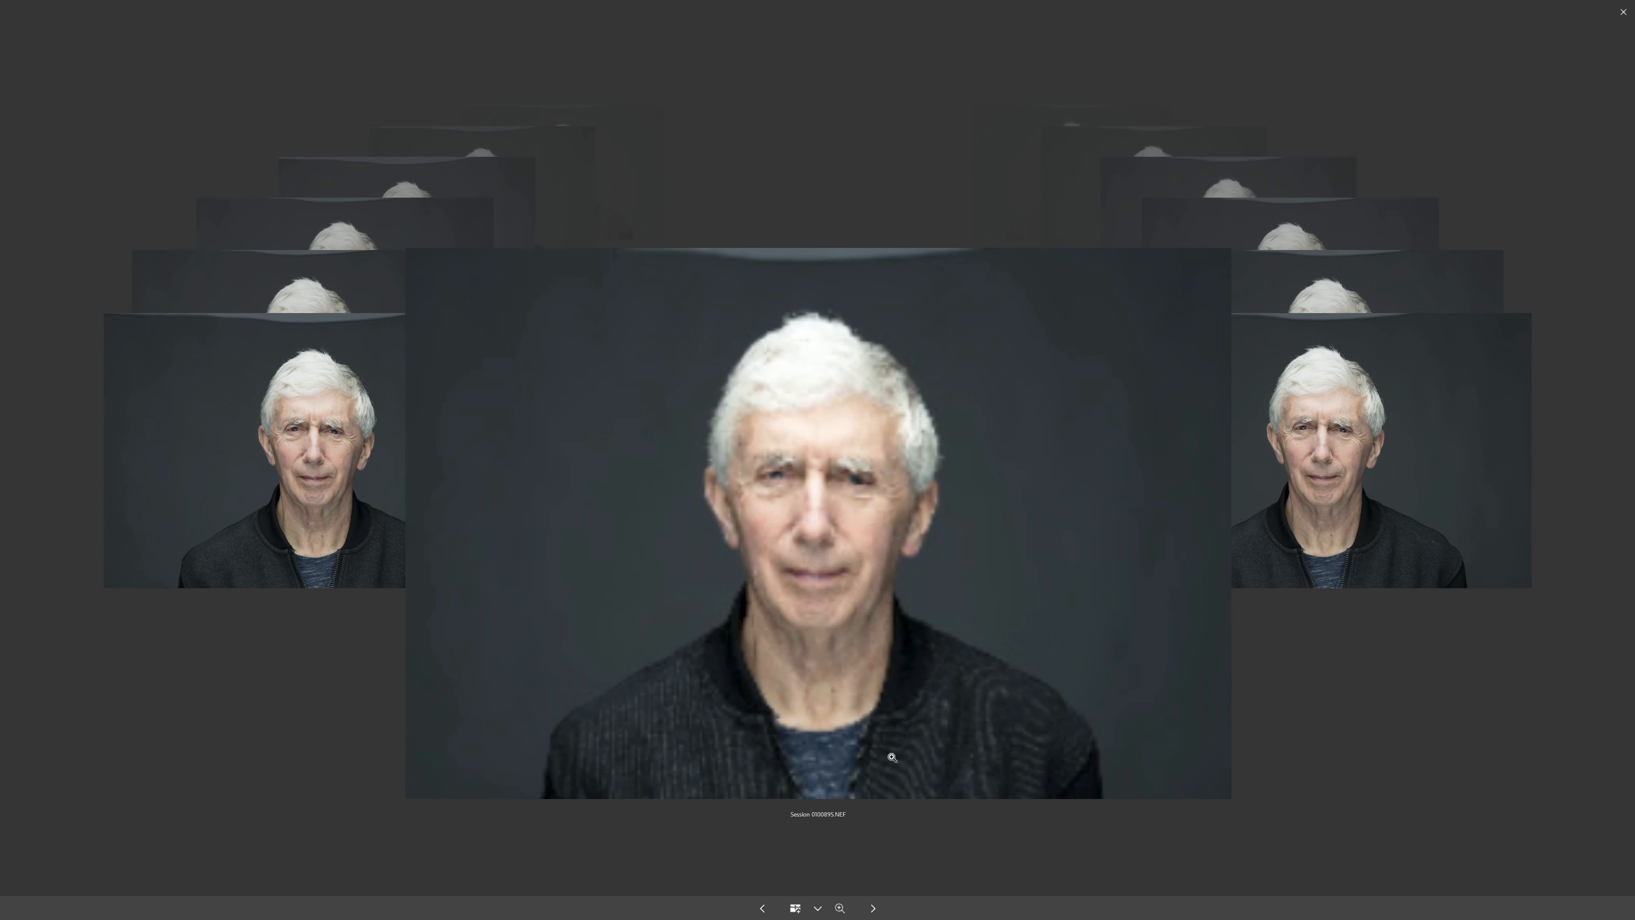
{"action": "key", "text": "Right"}
{"action": "key", "text": "Right"}
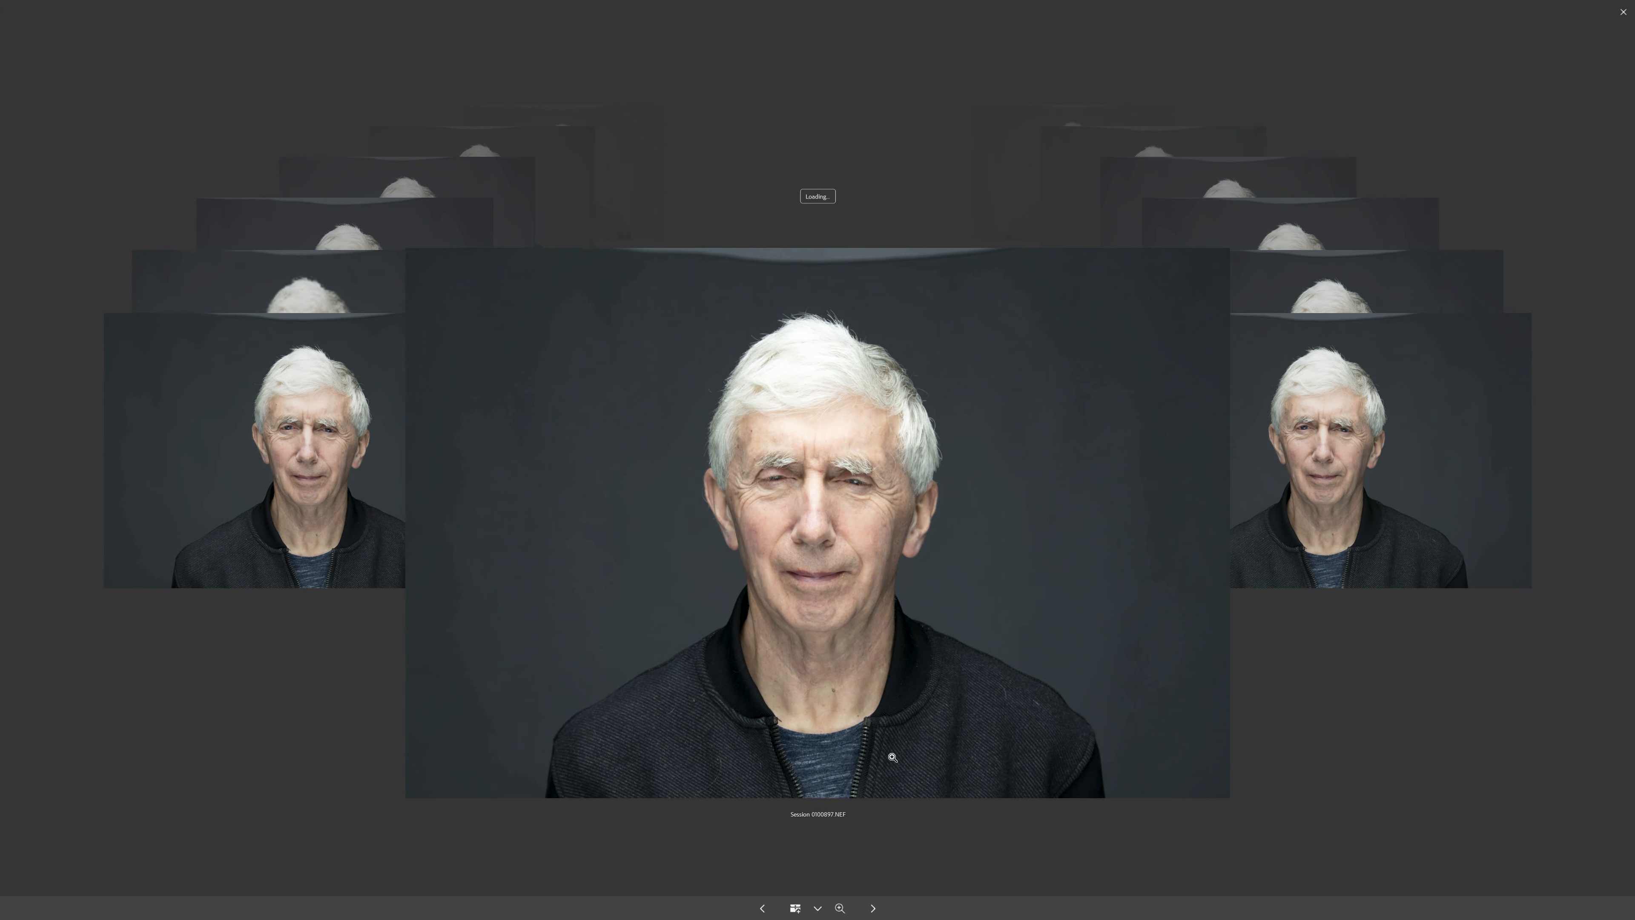
{"action": "key", "text": "Right"}
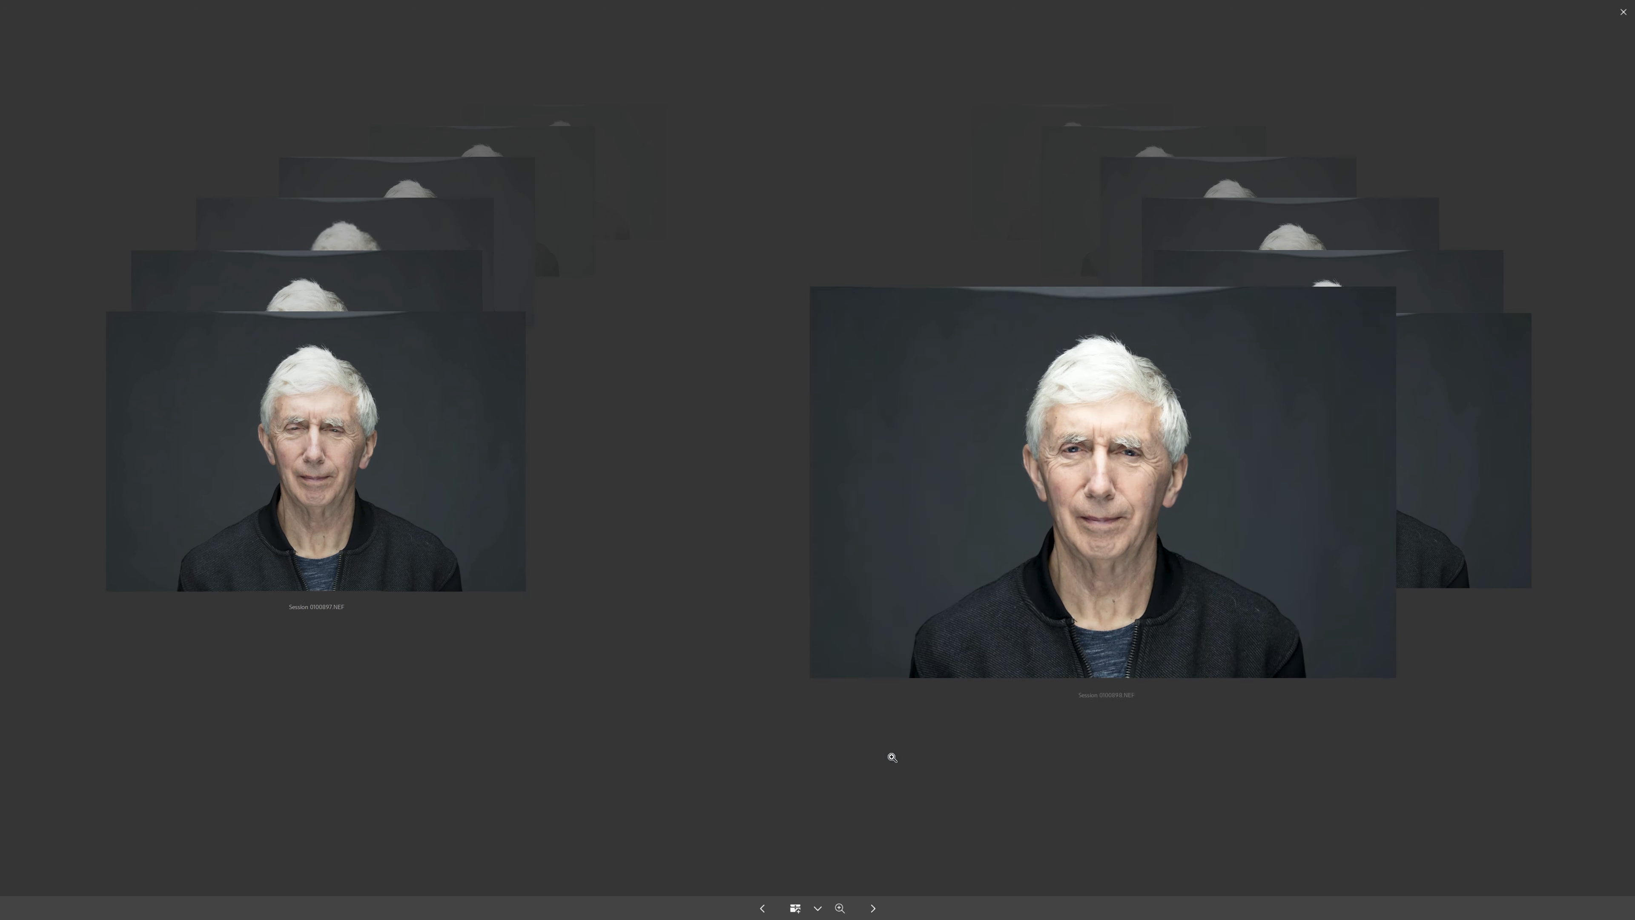
{"action": "key", "text": "Right"}
{"action": "key", "text": "Right"}
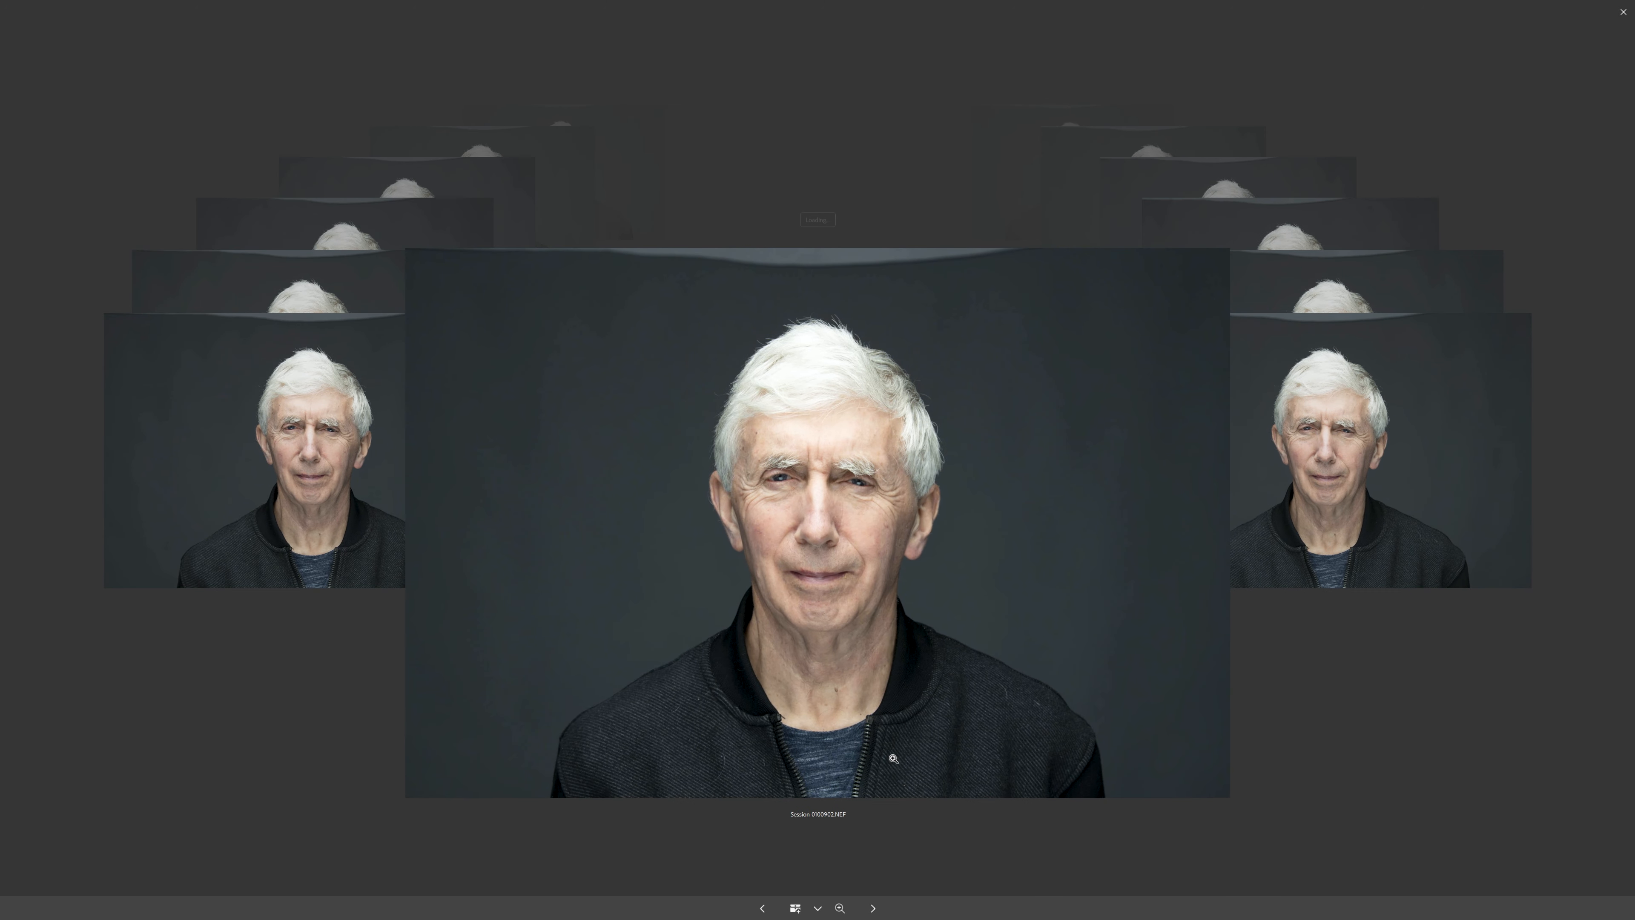
{"action": "key", "text": "Right"}
{"action": "key", "text": "Right"}
{"action": "key", "text": "Right"}
{"action": "key", "text": "Right"}
{"action": "key", "text": "Right"}
{"action": "key", "text": "Right"}
{"action": "key", "text": "Right"}
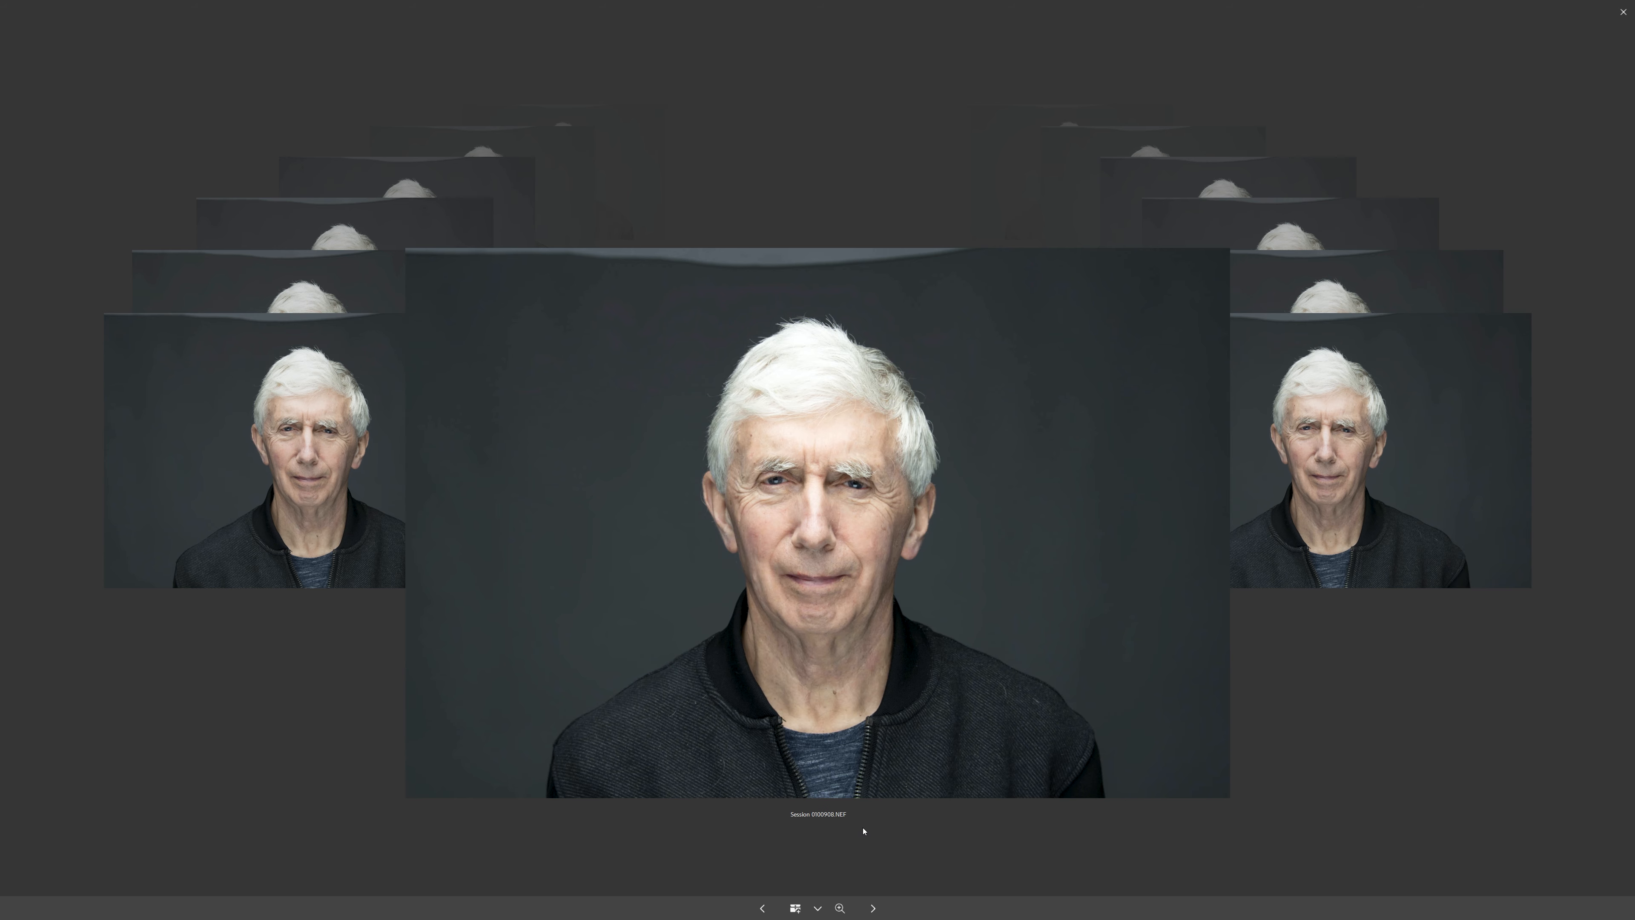
{"action": "key", "text": "Right"}
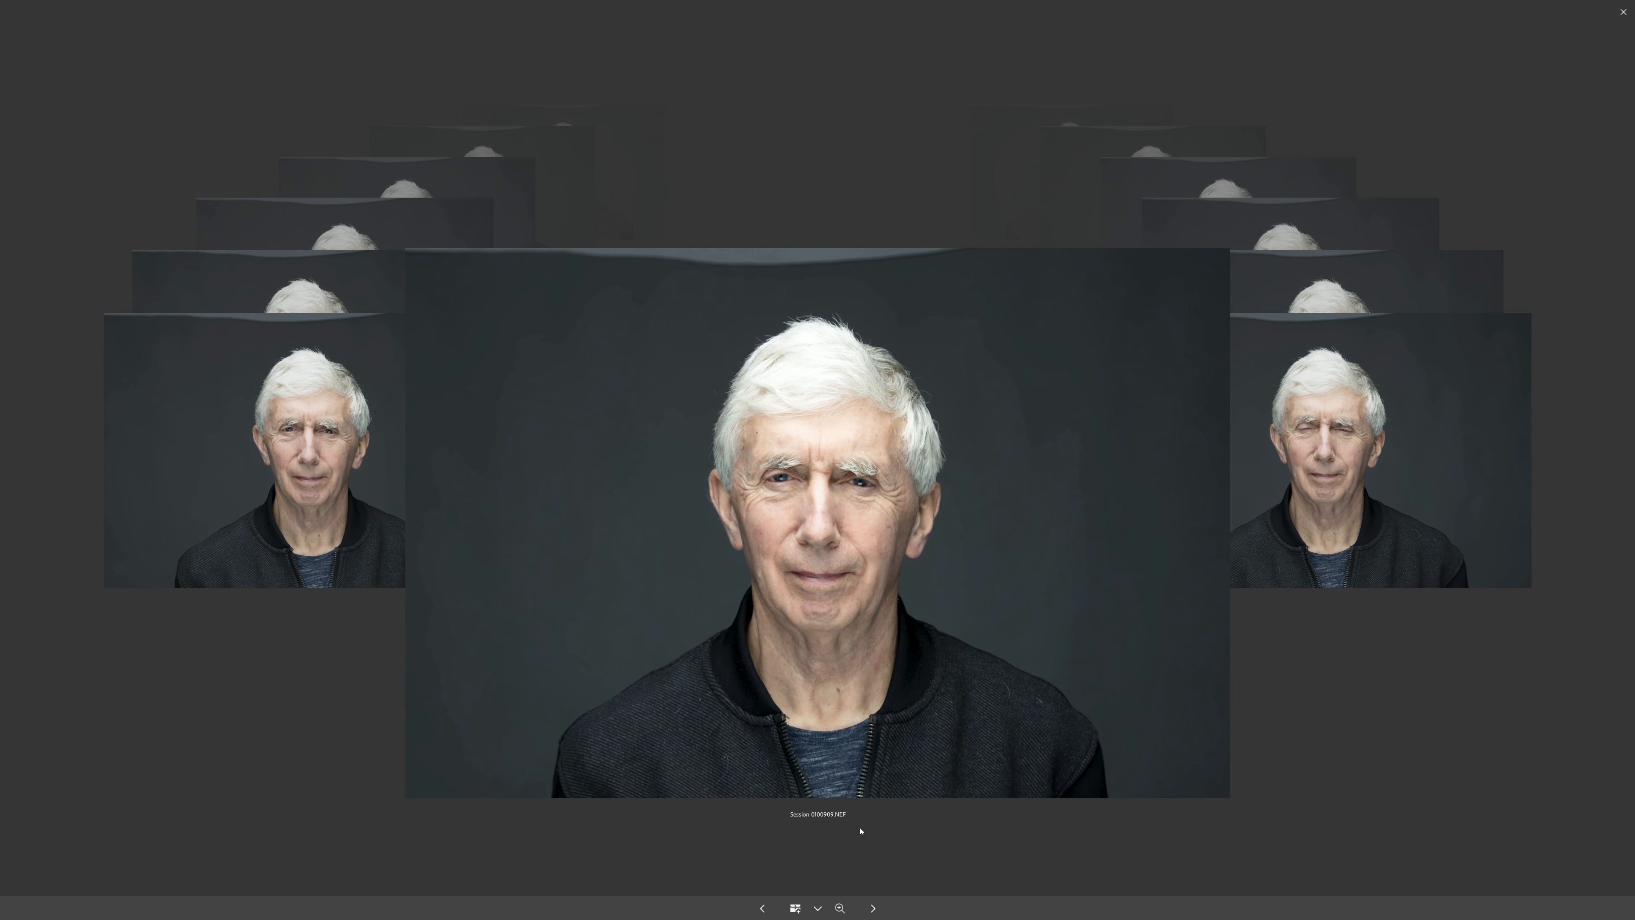
{"action": "key", "text": "Escape"}
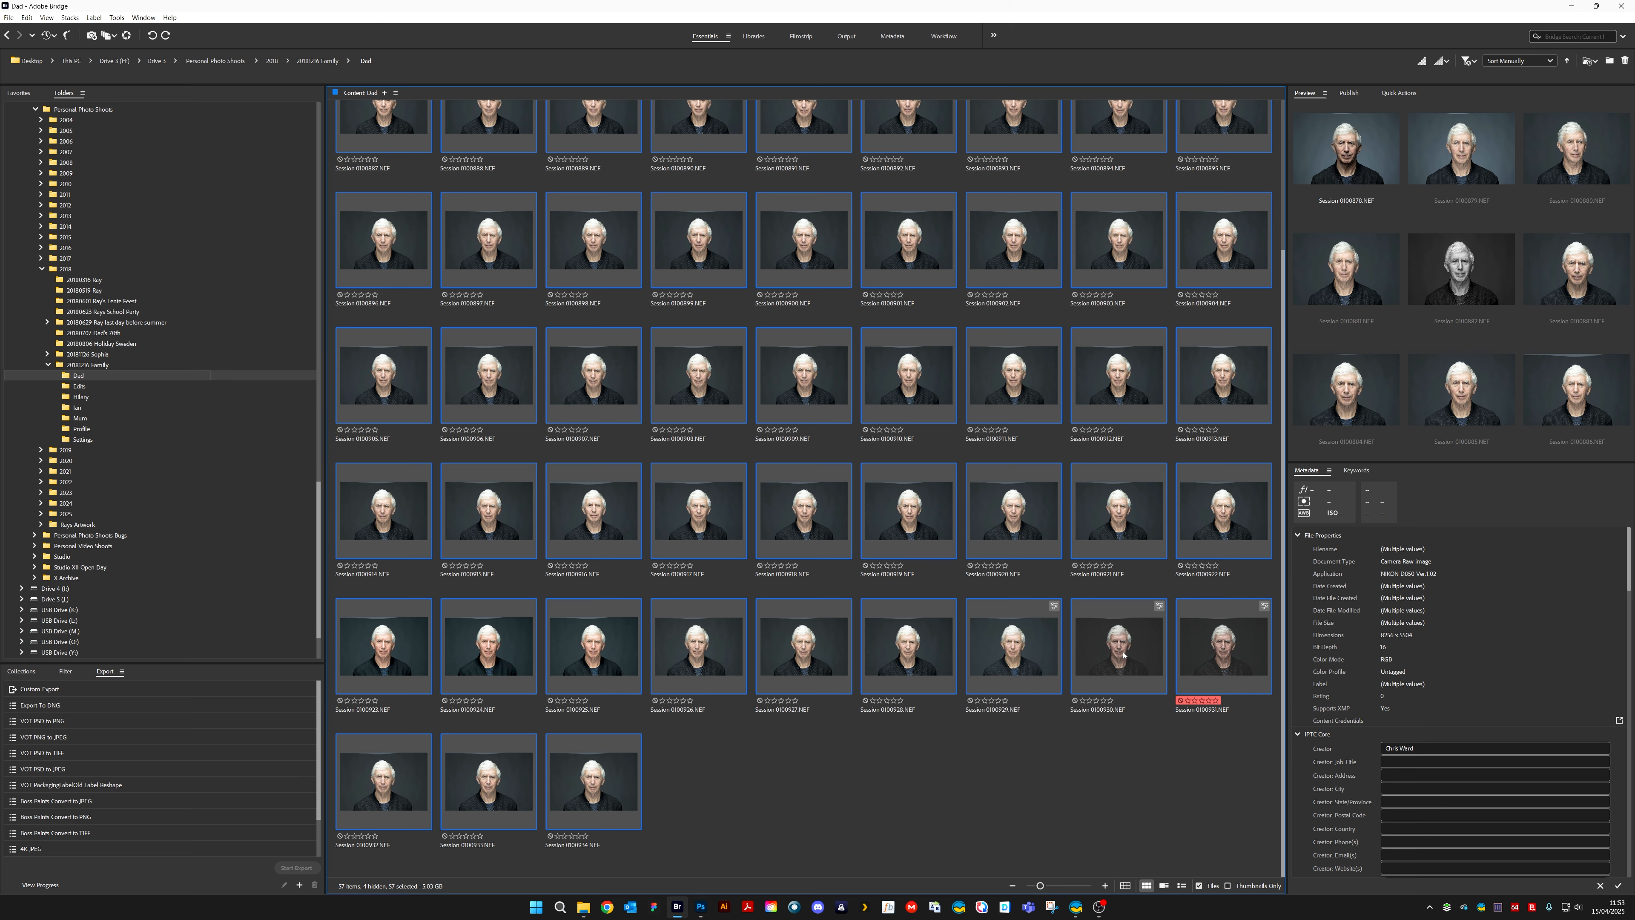
Open the red-labelled portrait Session 0100931.NEF in Camera Raw
{"action": "left_click", "coordinate": [1218, 652]}
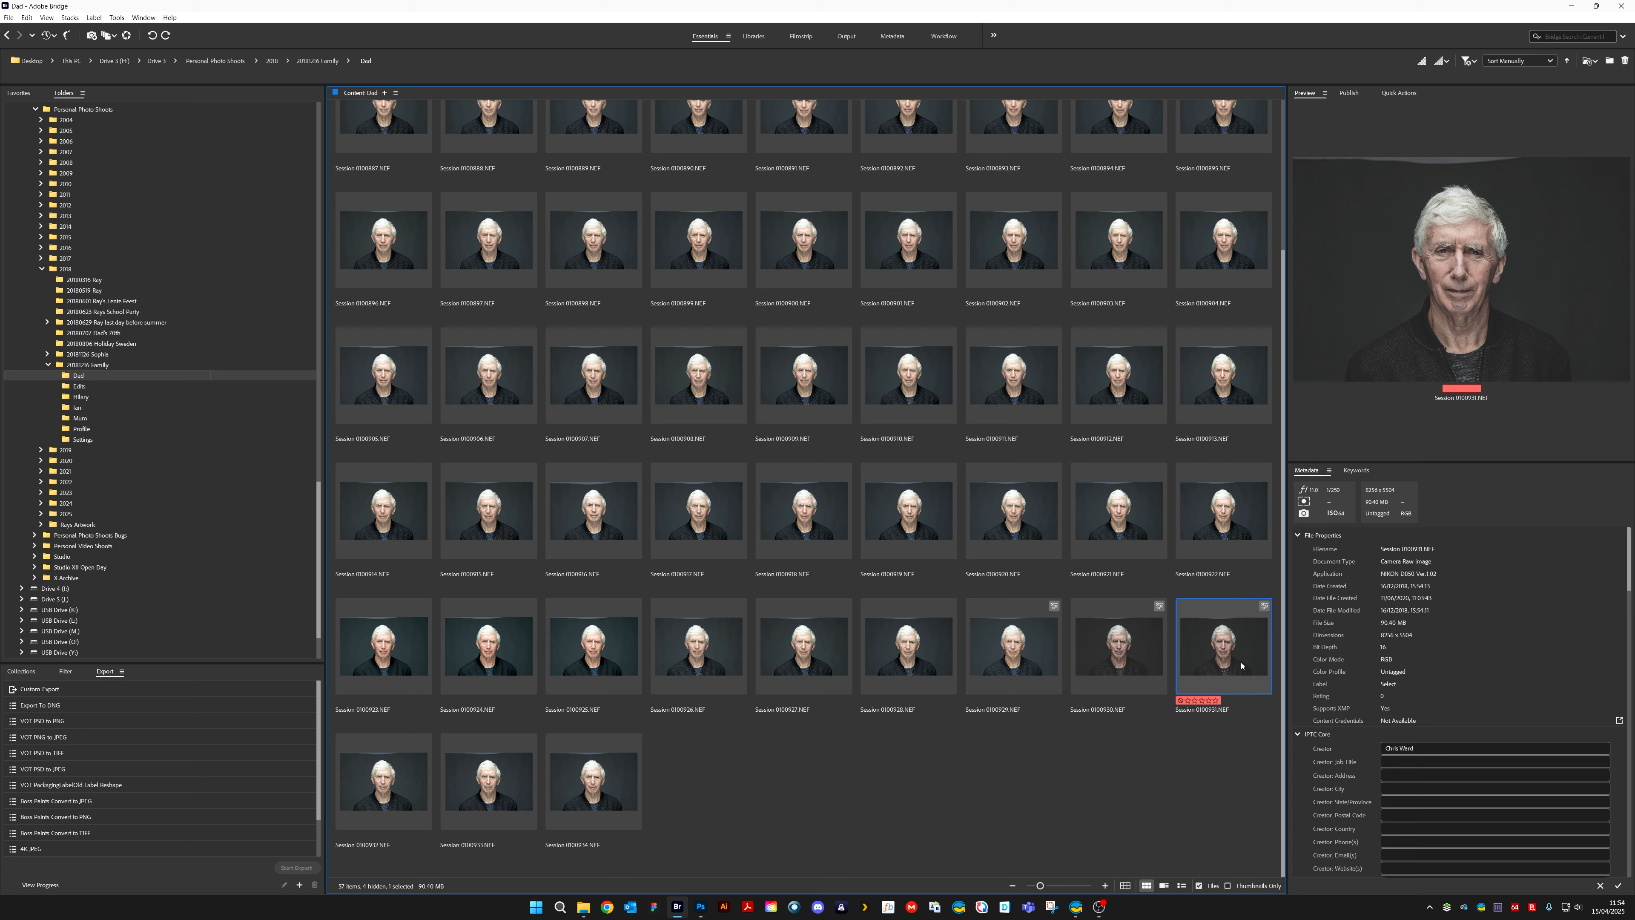
{"action": "right_click", "coordinate": [1226, 654]}
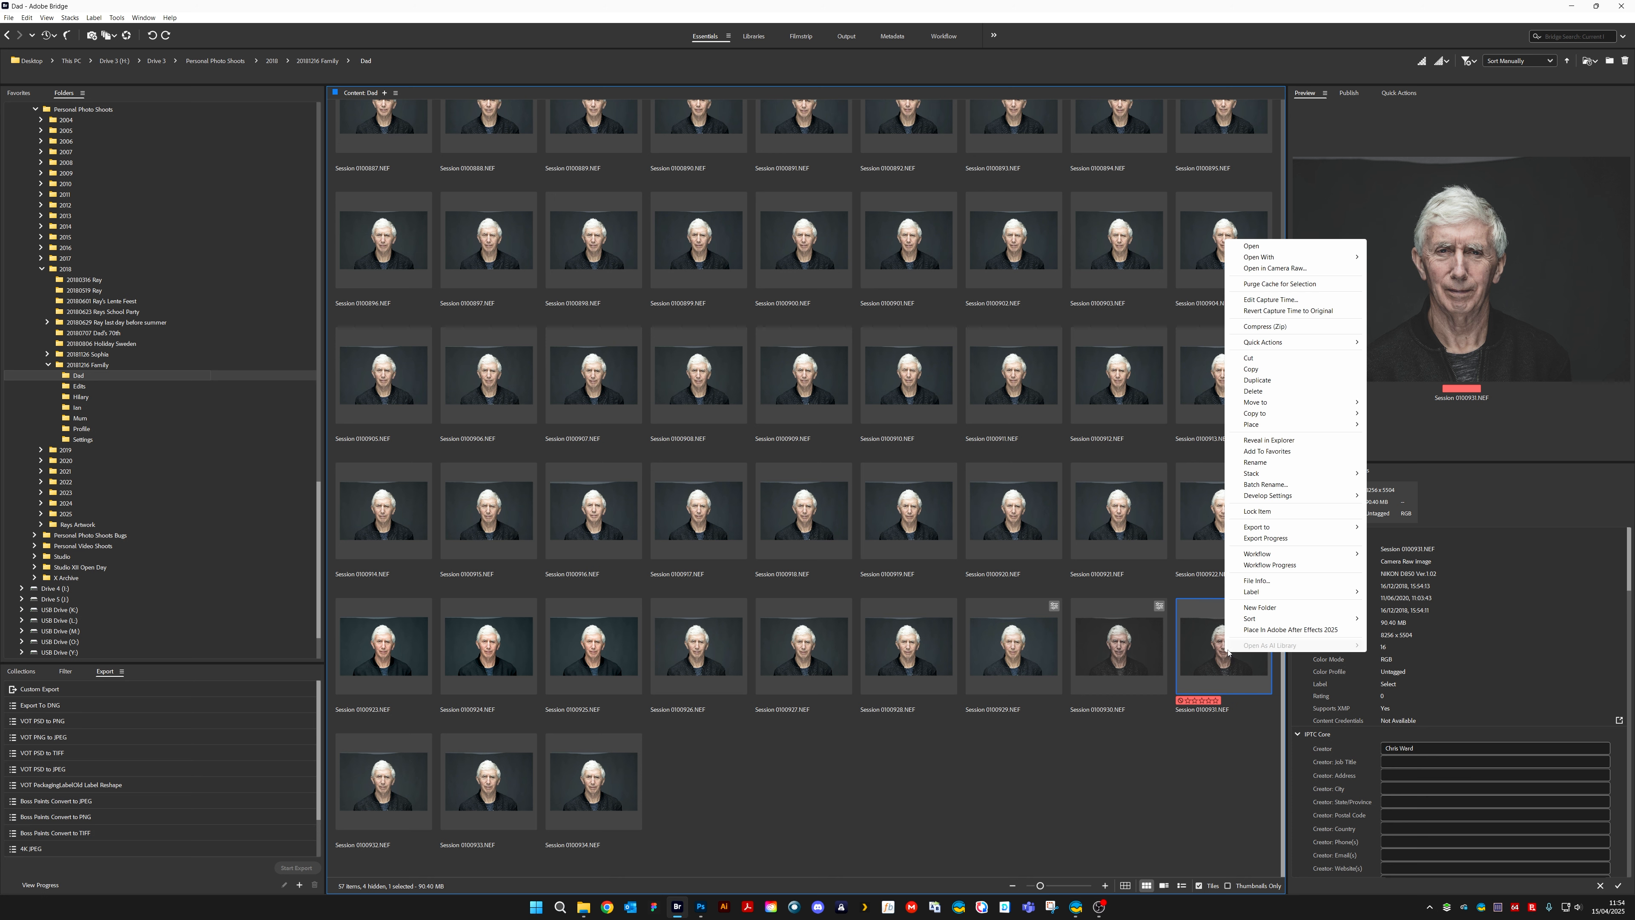
{"action": "left_click", "coordinate": [1281, 267]}
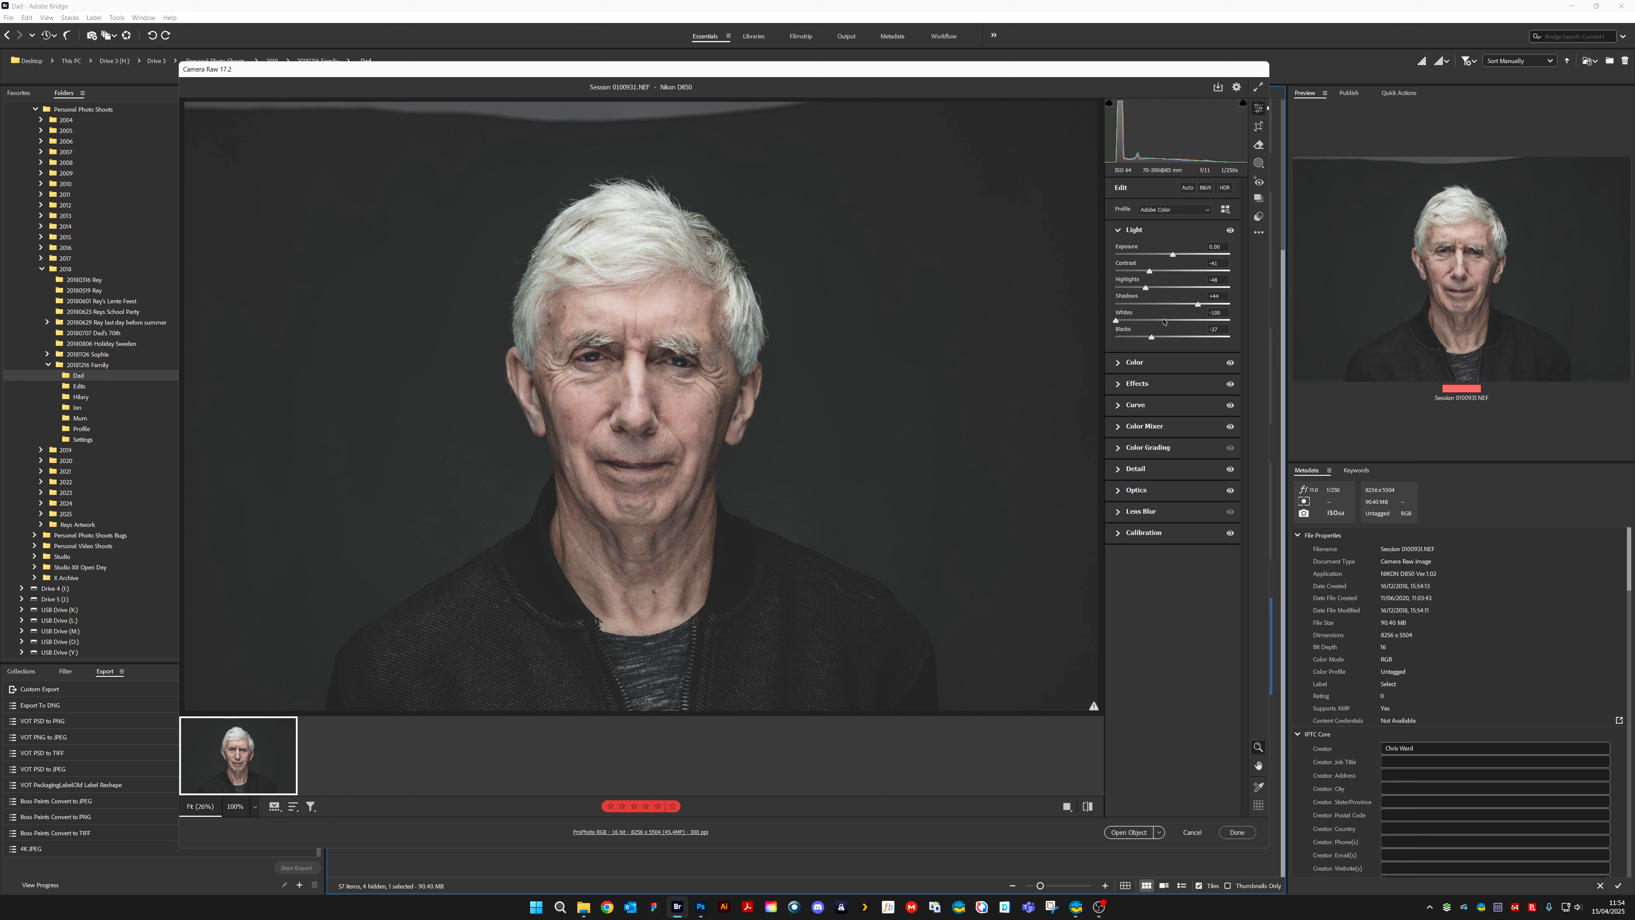
Raise the portrait's Whites to about -68, lift the Blacks slightly, and bring up the Color settings
{"action": "left_click_drag", "start_coordinate": [1115, 321], "coordinate": [1157, 342]}
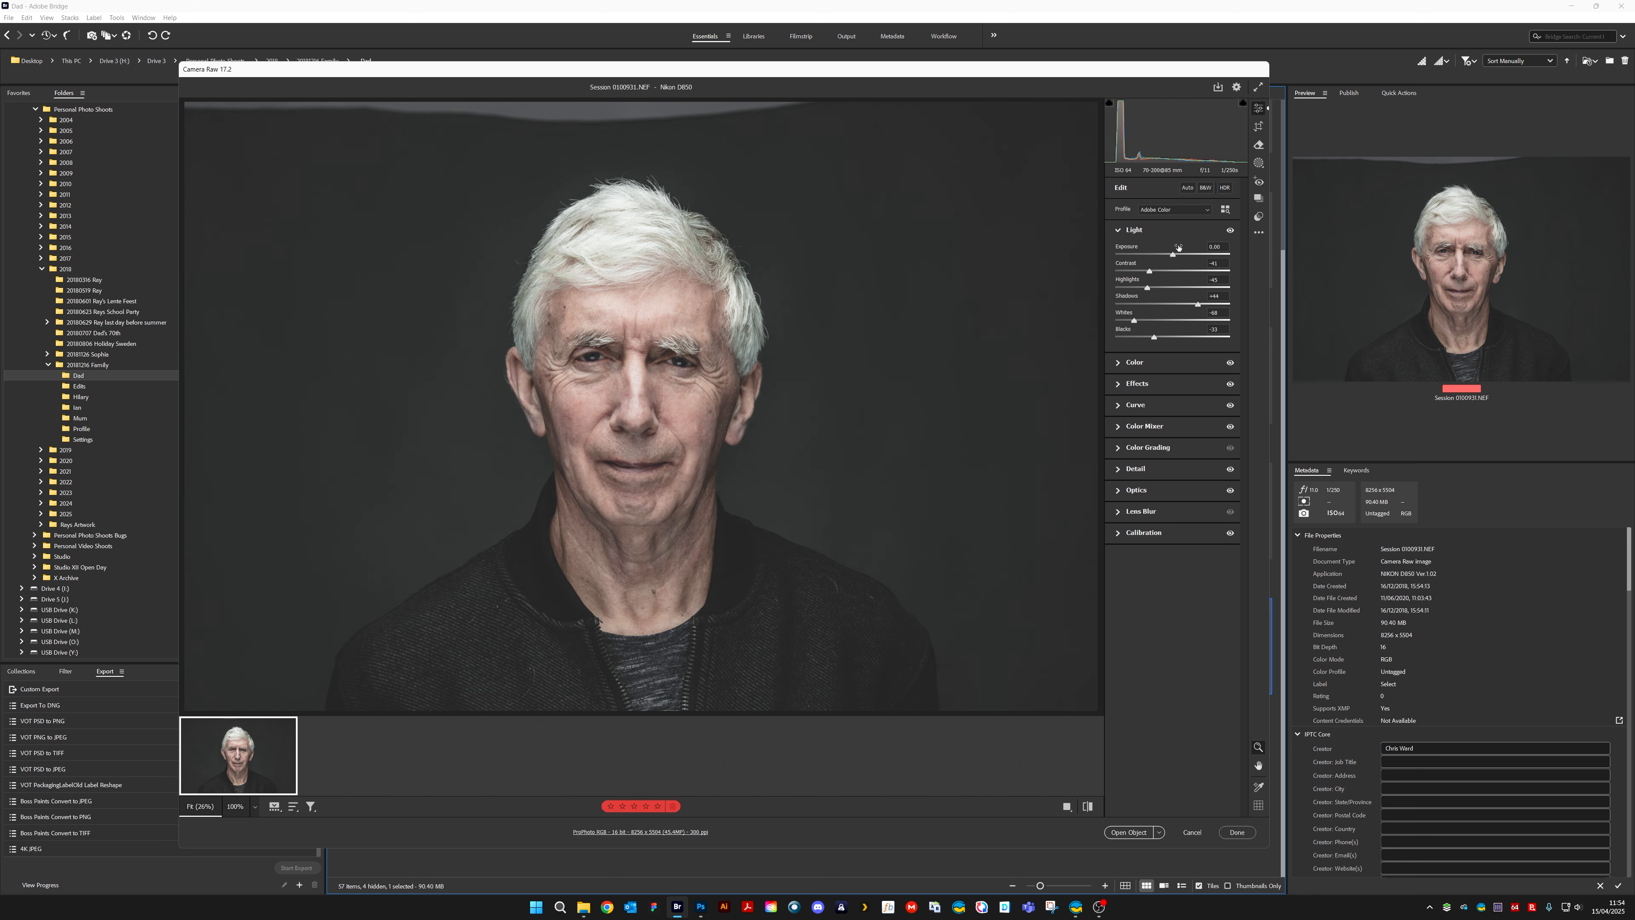
{"action": "left_click", "coordinate": [1120, 363]}
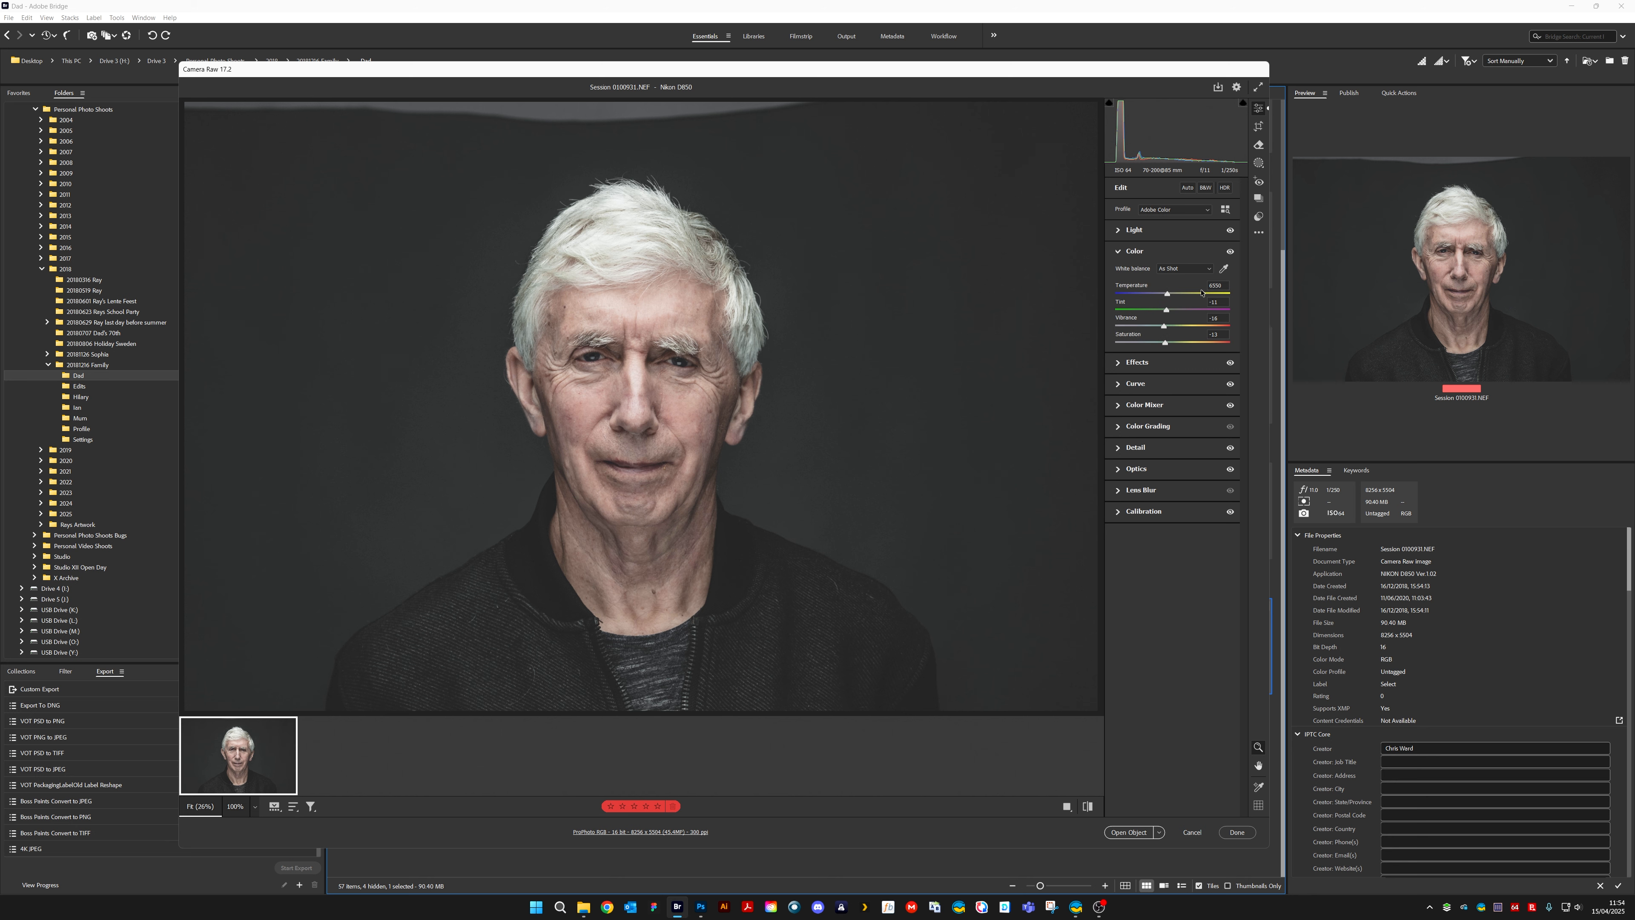
Inspect the face up close, lower the Clarity effect and raise Texture to about +18
{"action": "left_click", "coordinate": [1118, 363]}
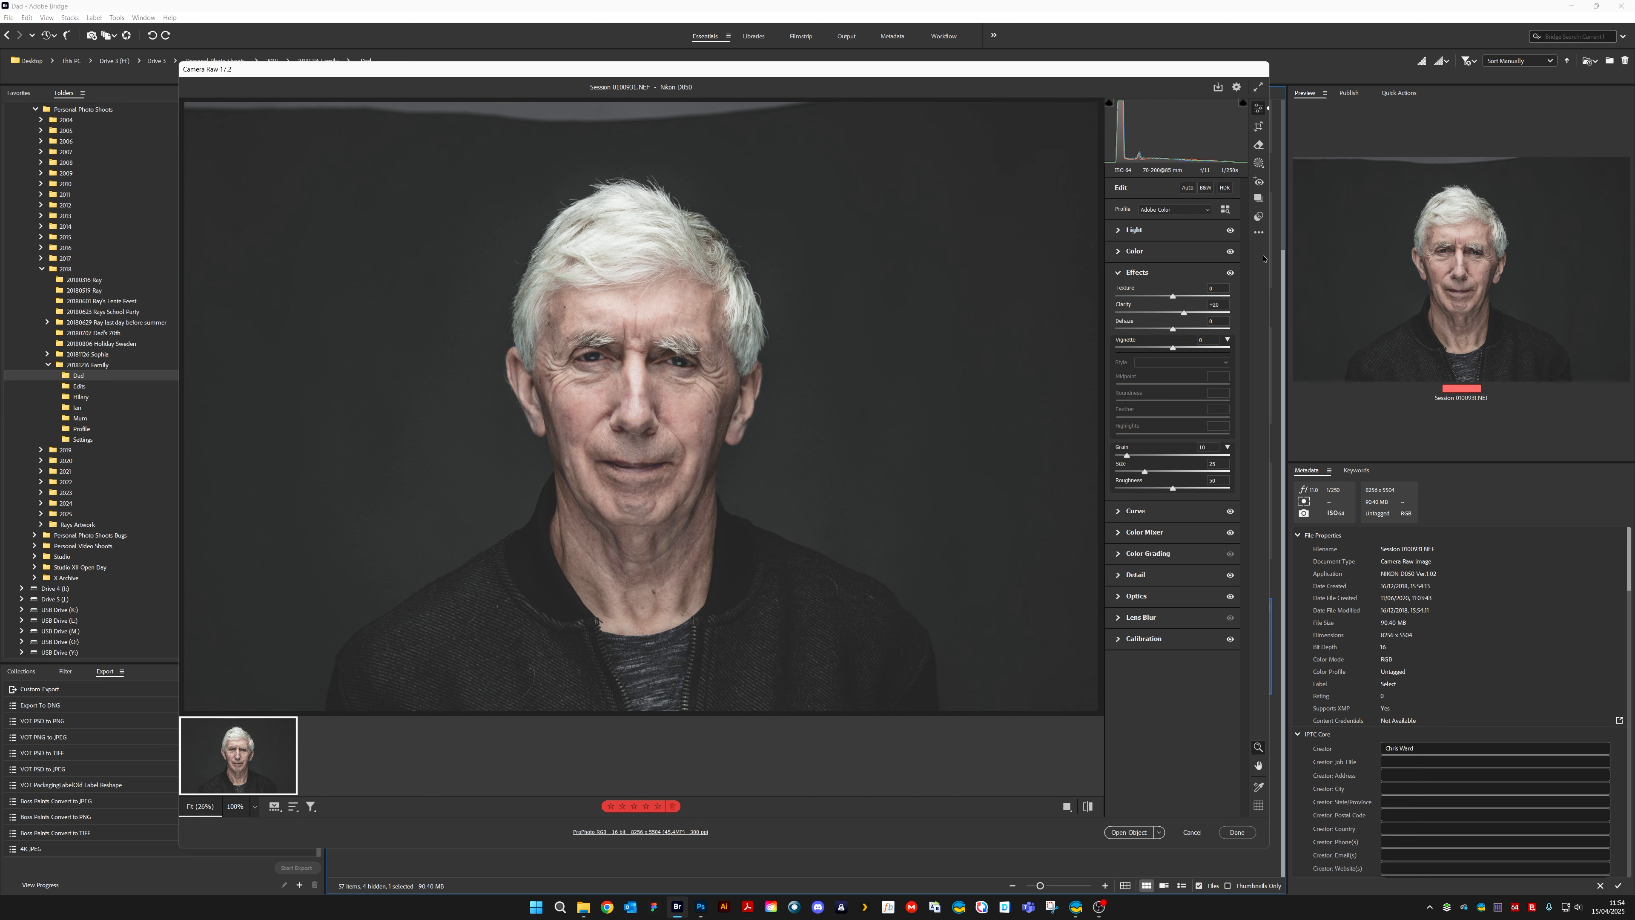
{"action": "key", "text": "ctrl+plus"}
{"action": "key", "text": "ctrl+plus"}
{"action": "key", "text": "ctrl+plus"}
{"action": "key", "text": "ctrl+plus"}
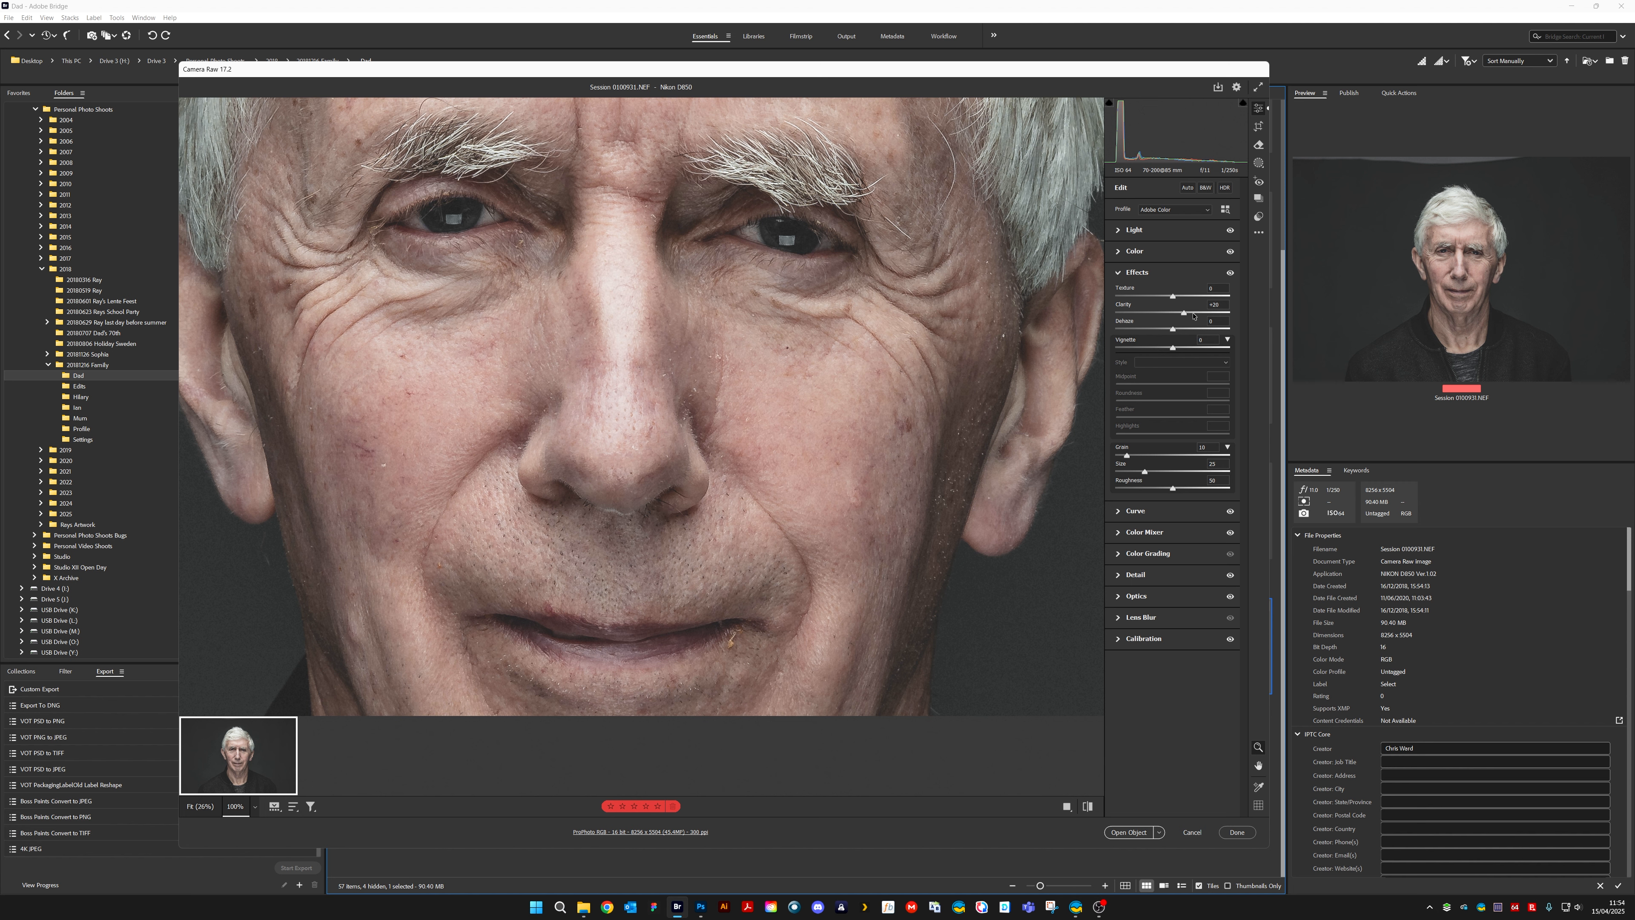
{"action": "mouse_move", "coordinate": [1186, 315]}
{"action": "left_mouse_down"}
{"action": "mouse_move", "coordinate": [1167, 315]}
{"action": "mouse_move", "coordinate": [1183, 300]}
{"action": "left_mouse_up"}
{"action": "left_click_drag", "start_coordinate": [1141, 74], "coordinate": [1201, 89]}
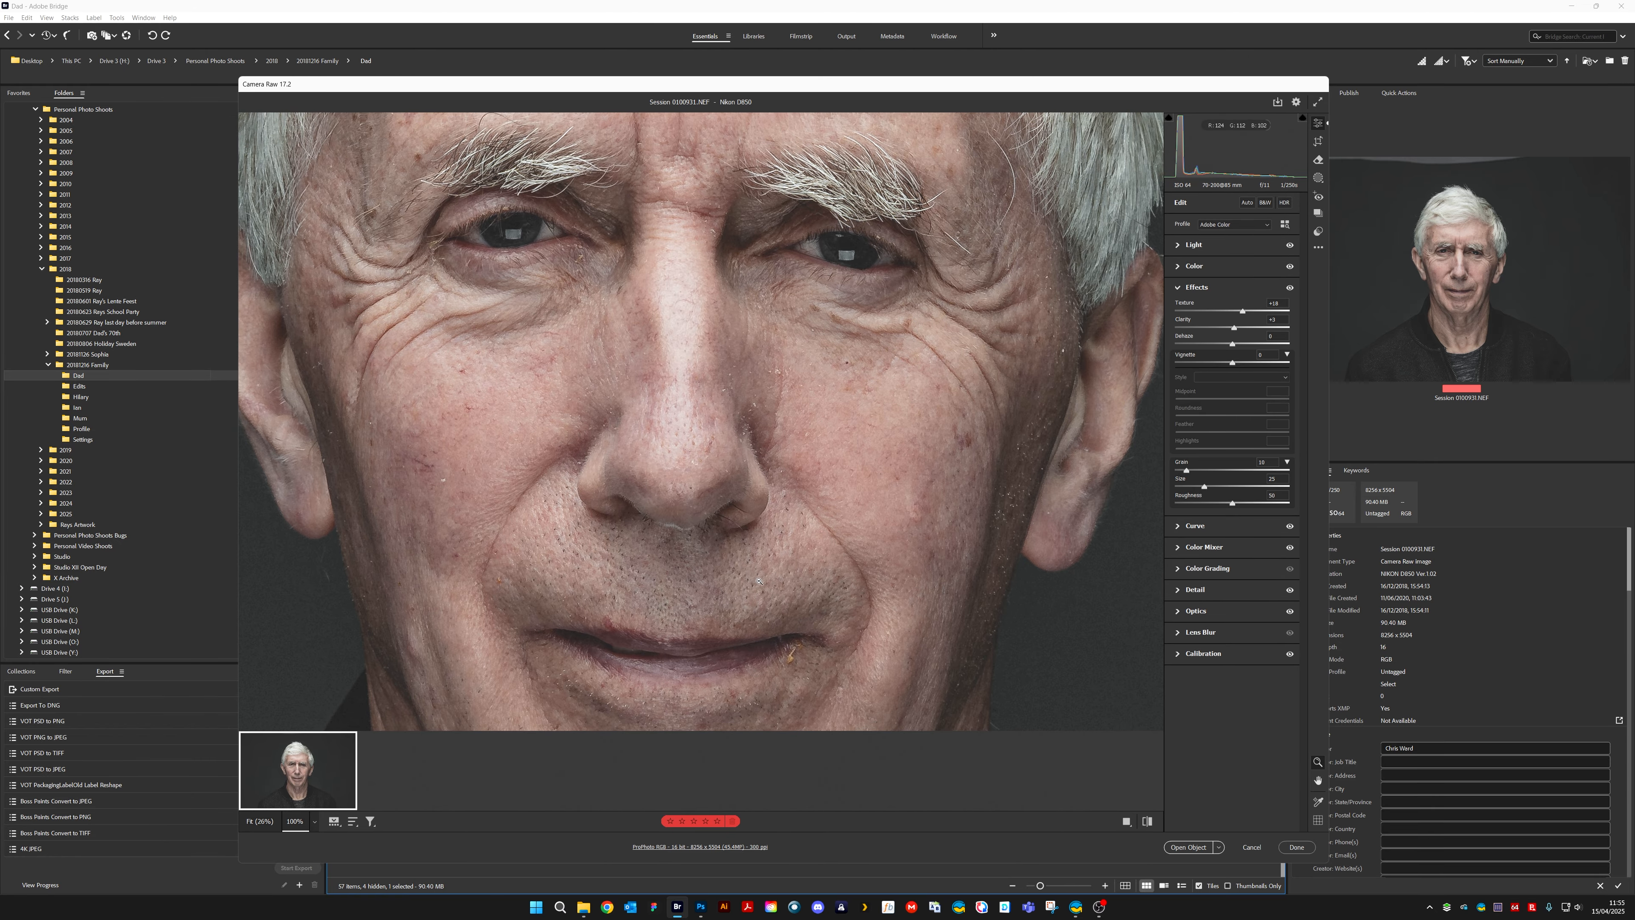
Examine the eye at 200% and fine-tune Texture to +22 and Clarity to +4
{"action": "left_click", "coordinate": [739, 309]}
{"action": "key", "text": "space"}
{"action": "left_click_drag", "start_coordinate": [712, 381], "coordinate": [972, 647]}
{"action": "left_click_drag", "start_coordinate": [1242, 312], "coordinate": [1245, 311]}
{"action": "left_click_drag", "start_coordinate": [1233, 328], "coordinate": [1235, 328]}
{"action": "left_click", "coordinate": [1276, 320]}
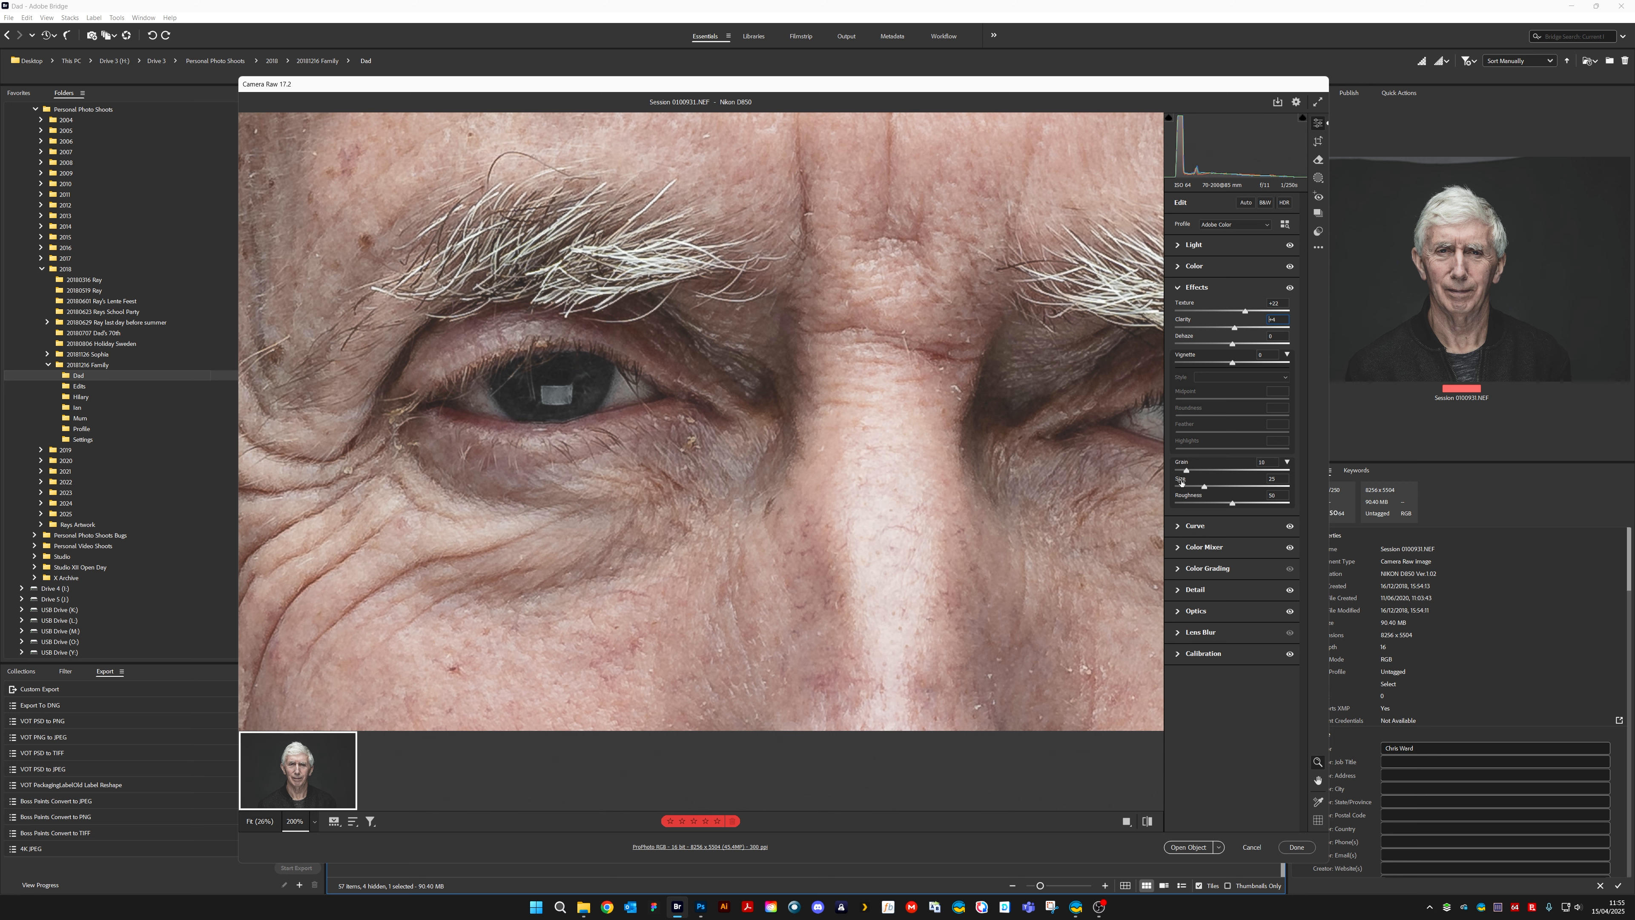
Inspect the eyebrow, hair and plain background at 200% and reduce the Grain to 0
{"action": "key", "text": "space"}
{"action": "left_click_drag", "start_coordinate": [998, 519], "coordinate": [514, 628]}
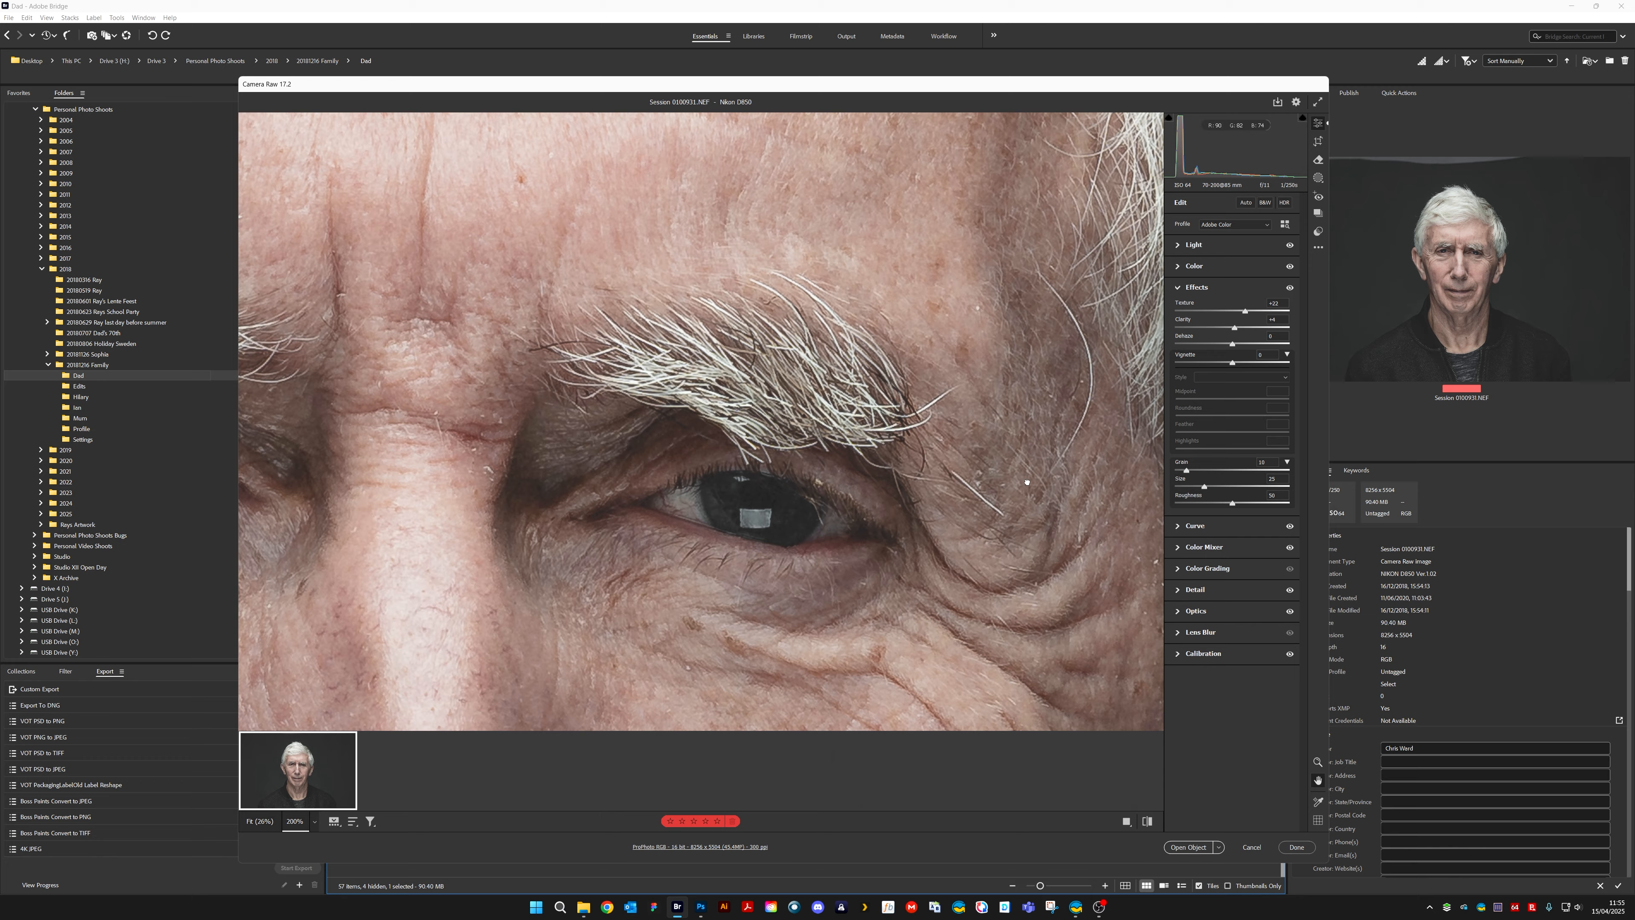
{"action": "left_click_drag", "start_coordinate": [1025, 481], "coordinate": [599, 627]}
{"action": "left_click_drag", "start_coordinate": [985, 517], "coordinate": [915, 533]}
{"action": "left_click_drag", "start_coordinate": [1141, 509], "coordinate": [857, 548]}
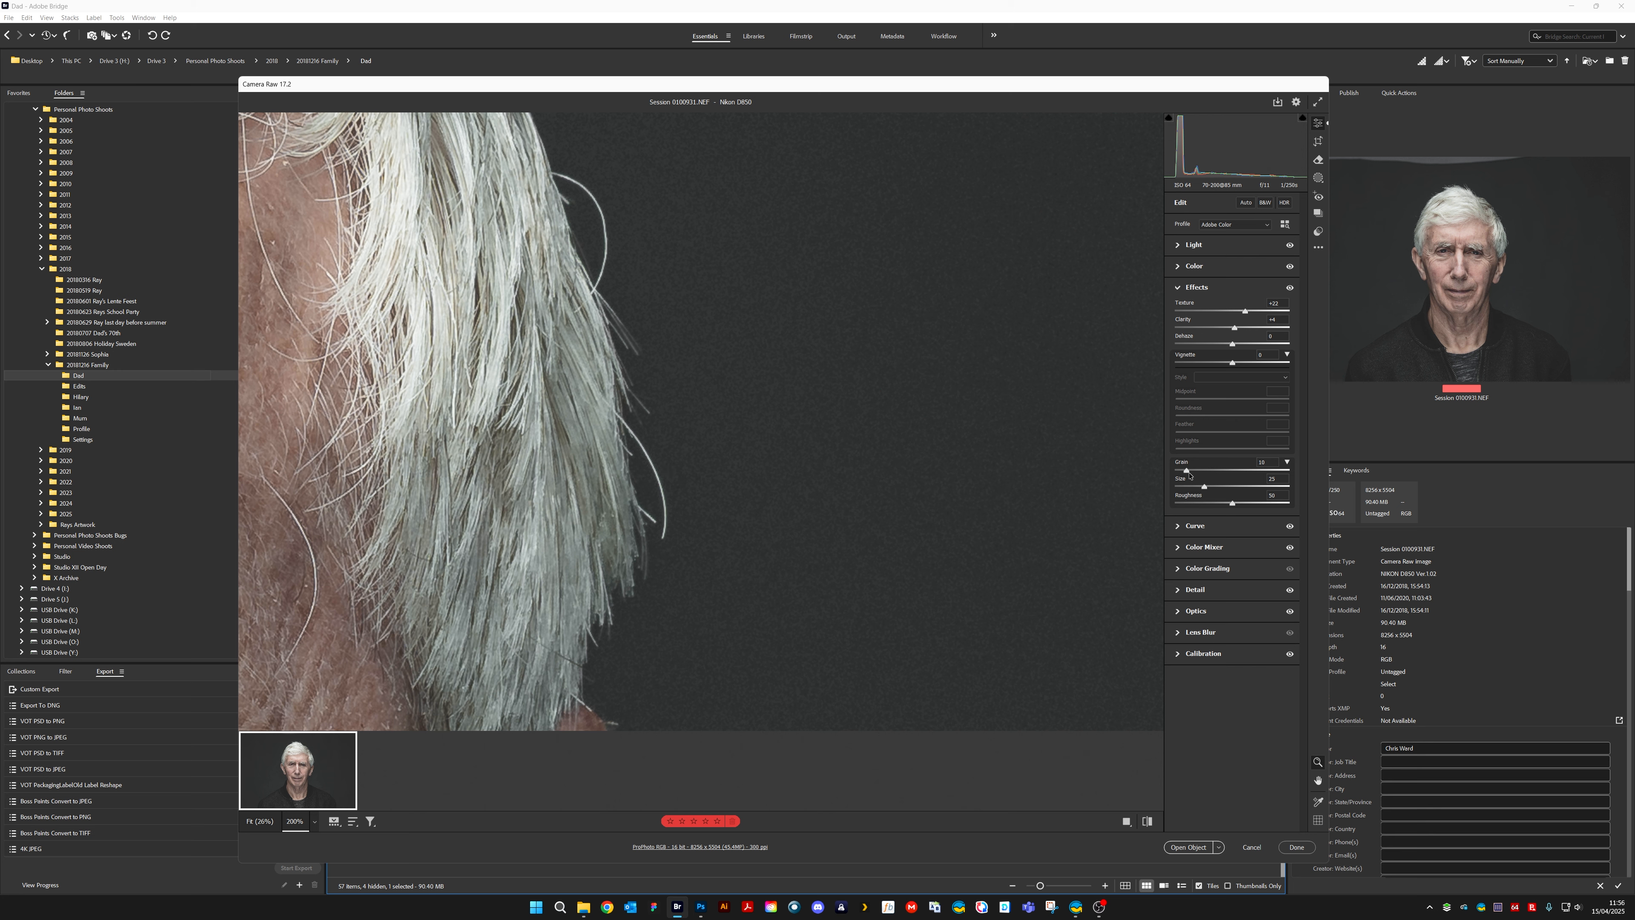
{"action": "left_click_drag", "start_coordinate": [1186, 471], "coordinate": [1152, 487]}
Adjust the sharpening Masking to 82, view the face at 66.7%, and lower the Masking to about 66
{"action": "left_click", "coordinate": [1181, 589]}
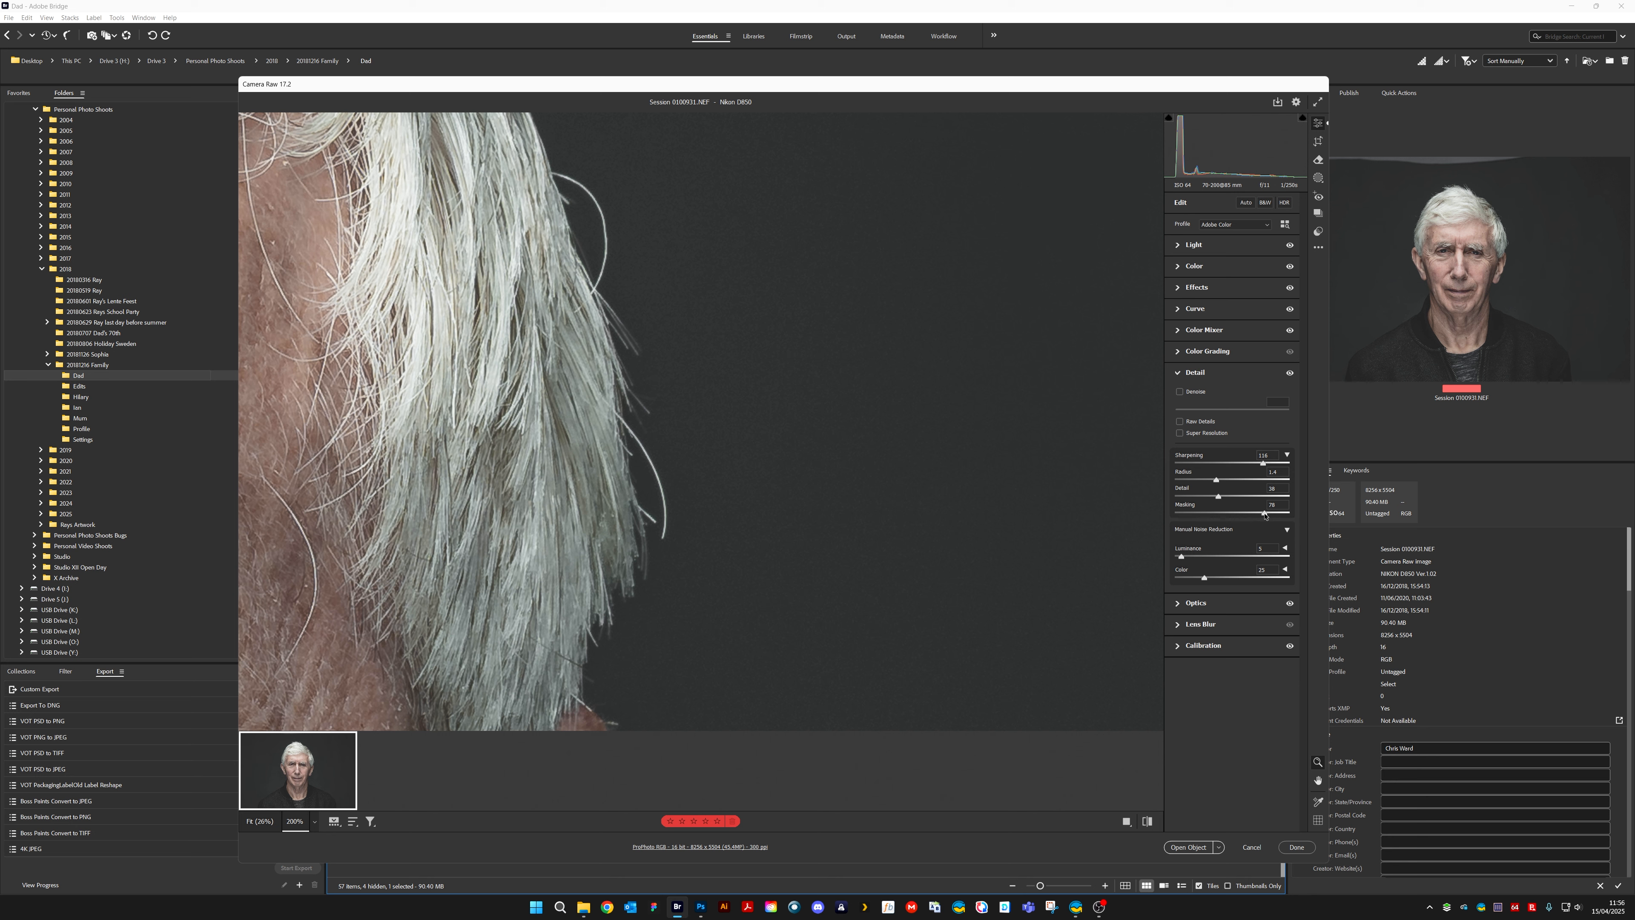
{"action": "left_click_drag", "start_coordinate": [1264, 512], "coordinate": [1268, 512]}
{"action": "key", "text": "ctrl+minus"}
{"action": "key", "text": "ctrl+minus"}
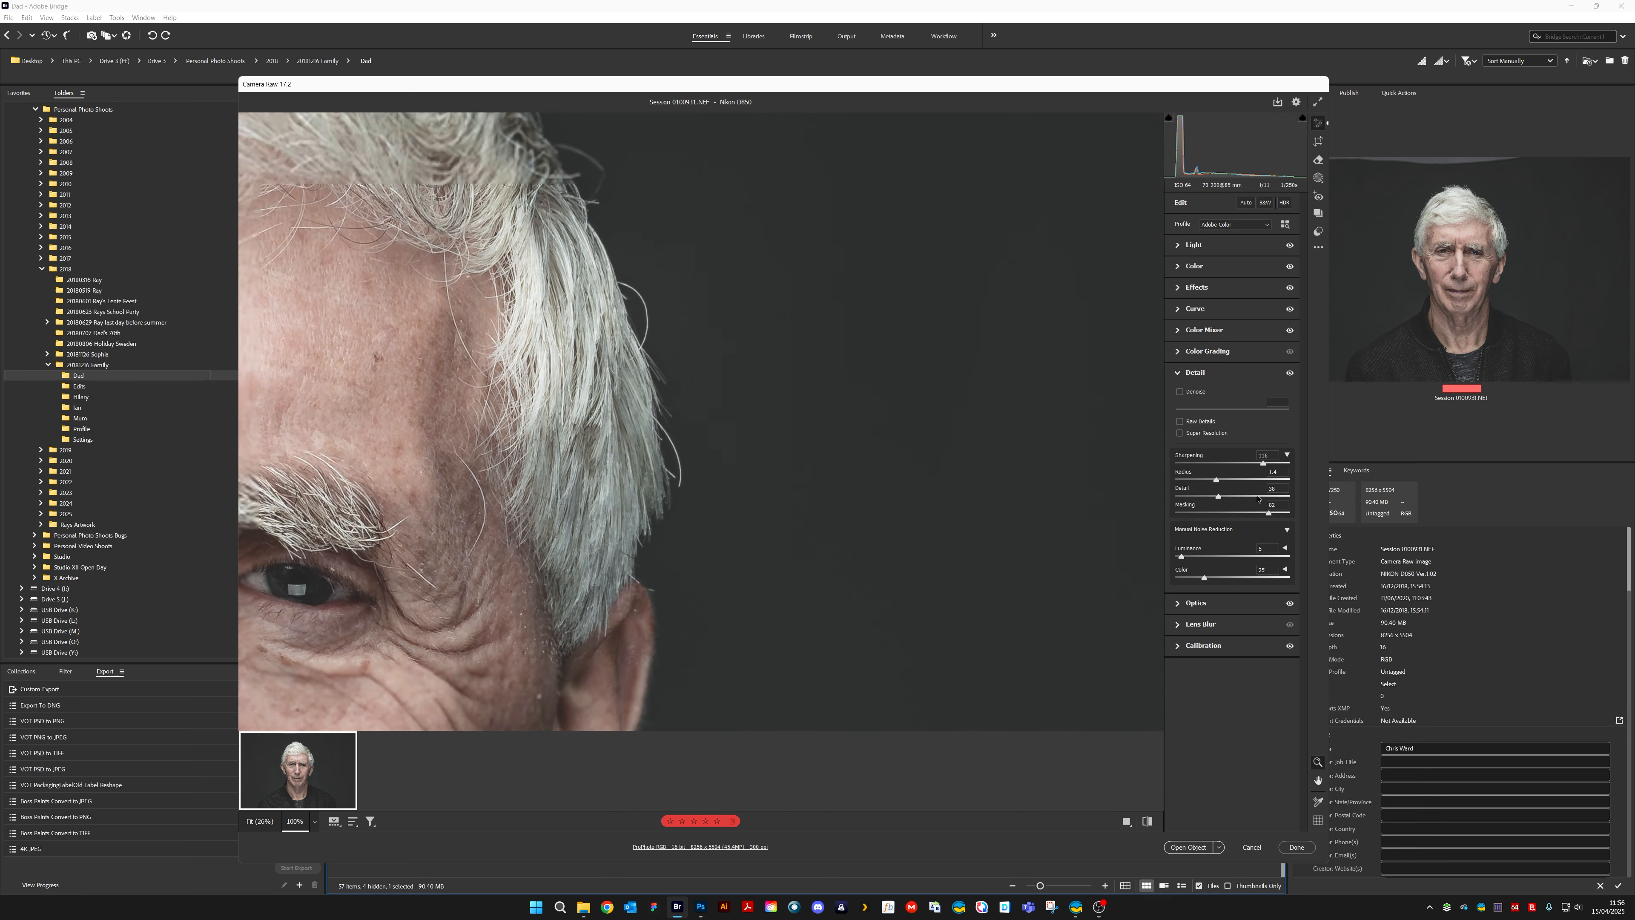
{"action": "key", "text": "alt"}
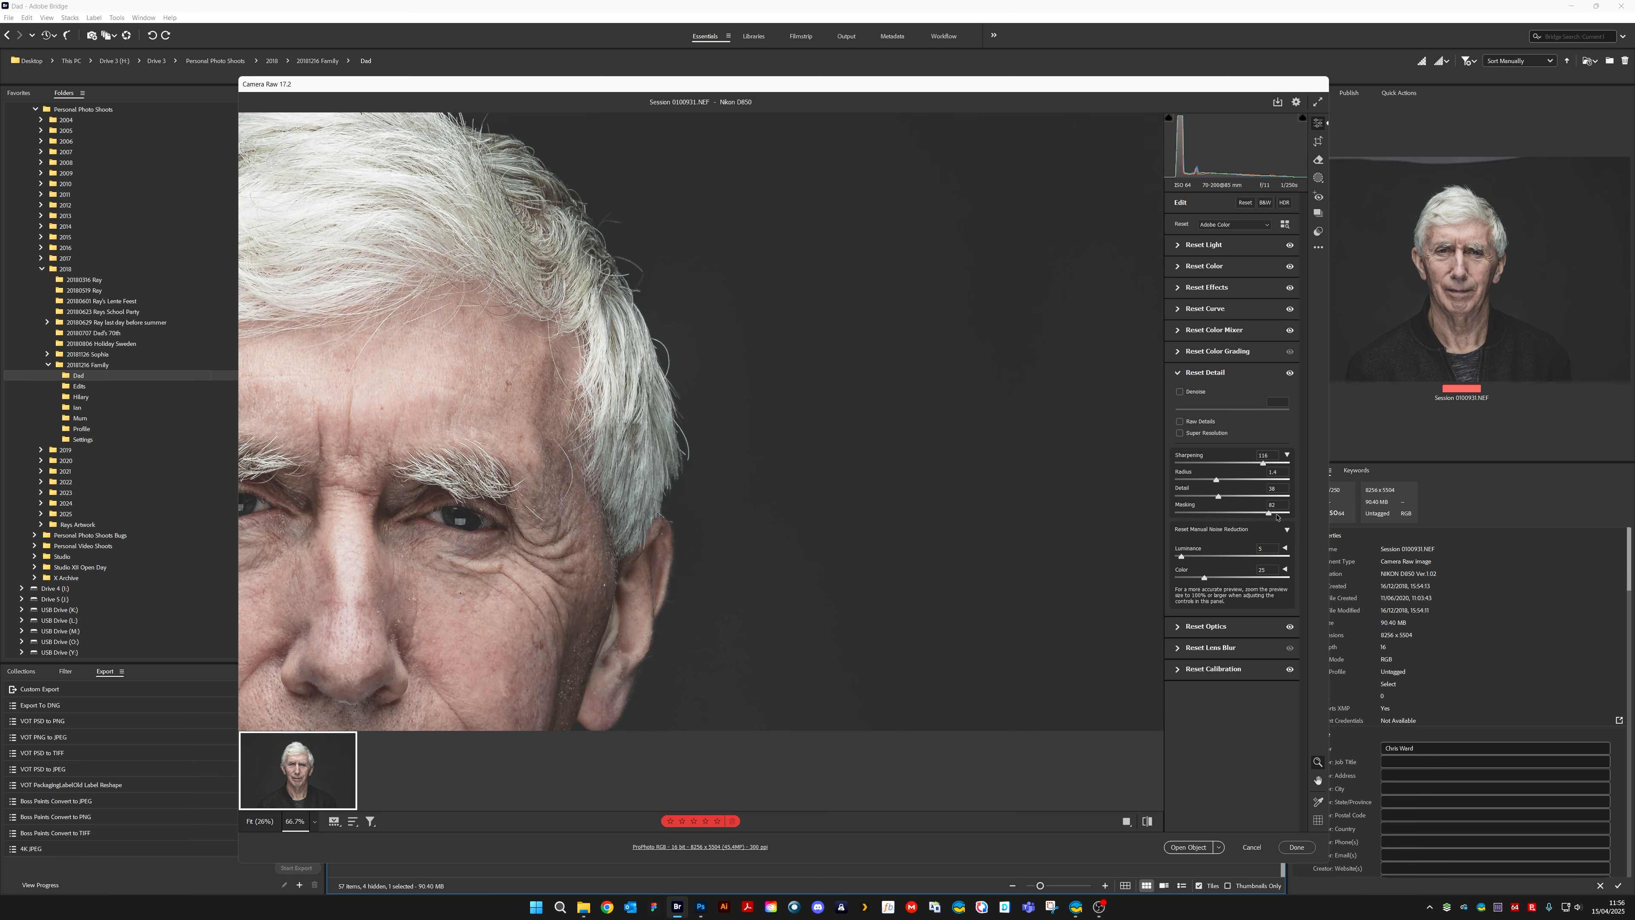
{"action": "key", "text": "alt"}
{"action": "mouse_move", "coordinate": [1270, 514]}
{"action": "left_mouse_down"}
{"action": "mouse_move", "coordinate": [1248, 513]}
{"action": "mouse_move", "coordinate": [1295, 513]}
{"action": "mouse_move", "coordinate": [1239, 515]}
{"action": "mouse_move", "coordinate": [1253, 519]}
{"action": "left_mouse_up"}
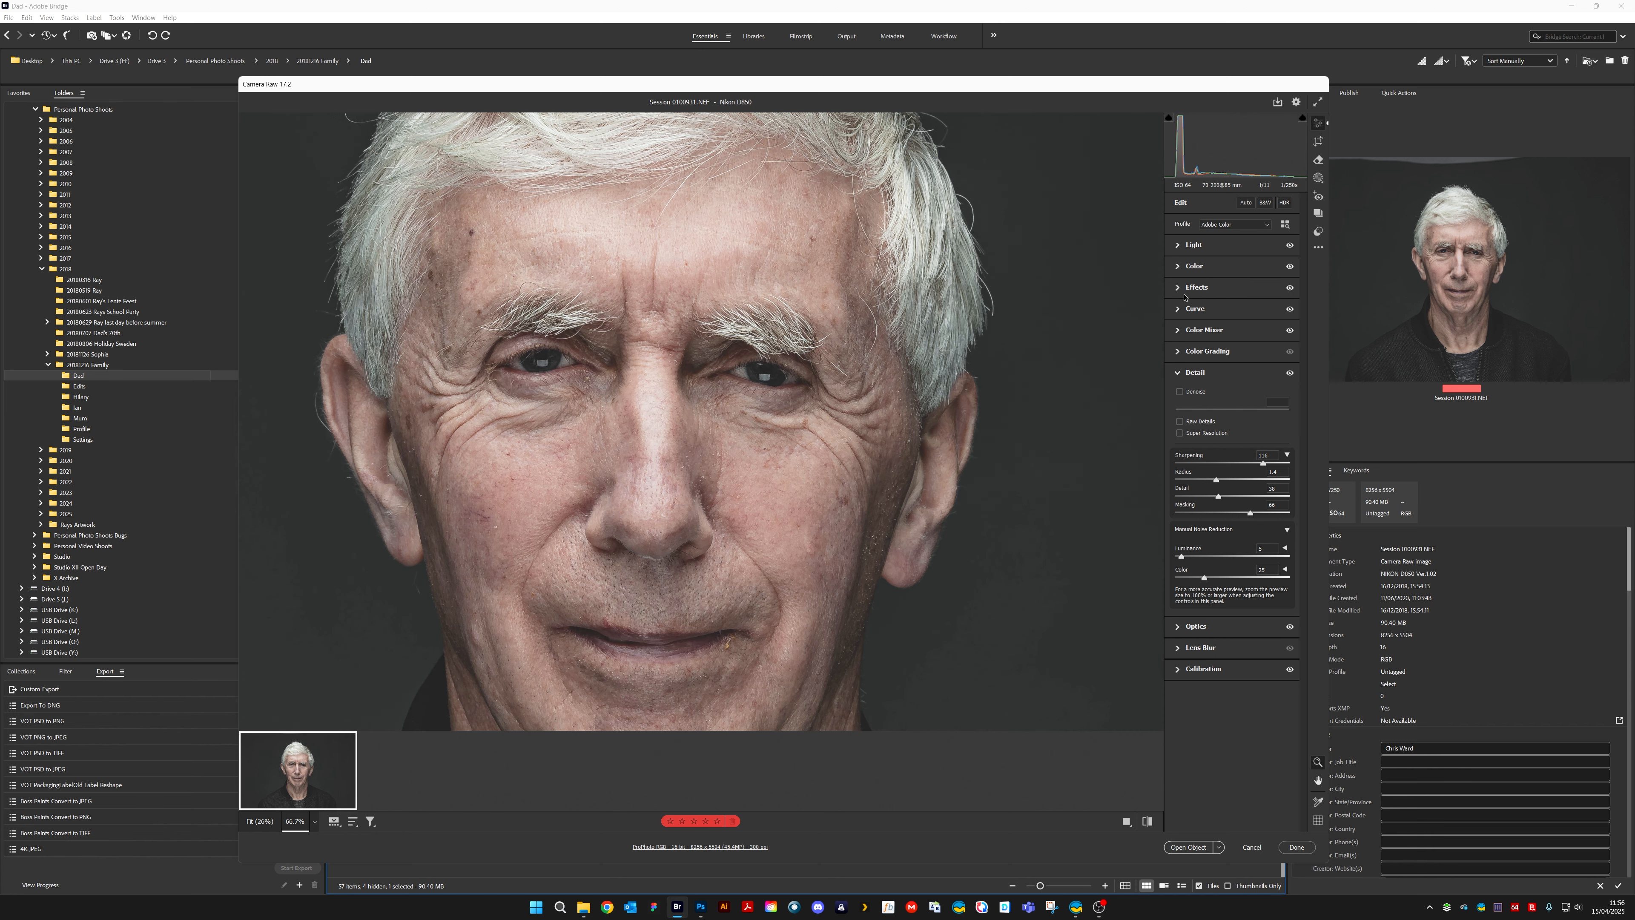
Reset the Texture and Clarity effects to their defaults
{"action": "left_click", "coordinate": [1183, 292]}
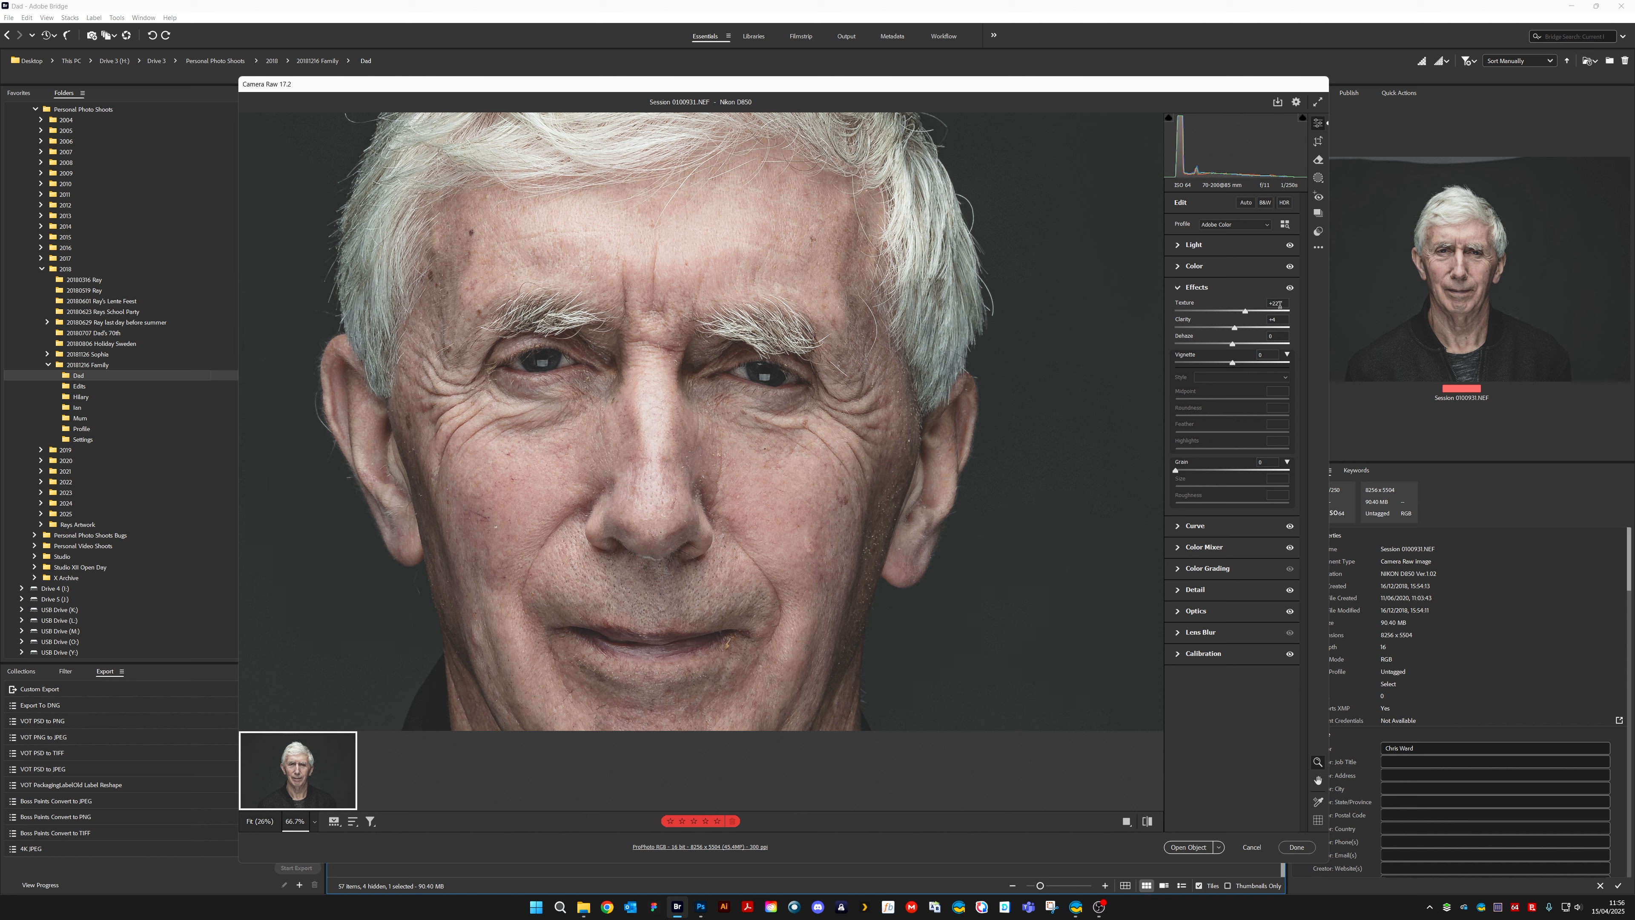
{"action": "double_click", "coordinate": [1245, 312]}
{"action": "double_click", "coordinate": [1233, 328]}
Check the skin at 200% and set Sharpening to 115, Radius to 1.3, Detail to 40 and Masking to 61
{"action": "left_click", "coordinate": [1199, 589]}
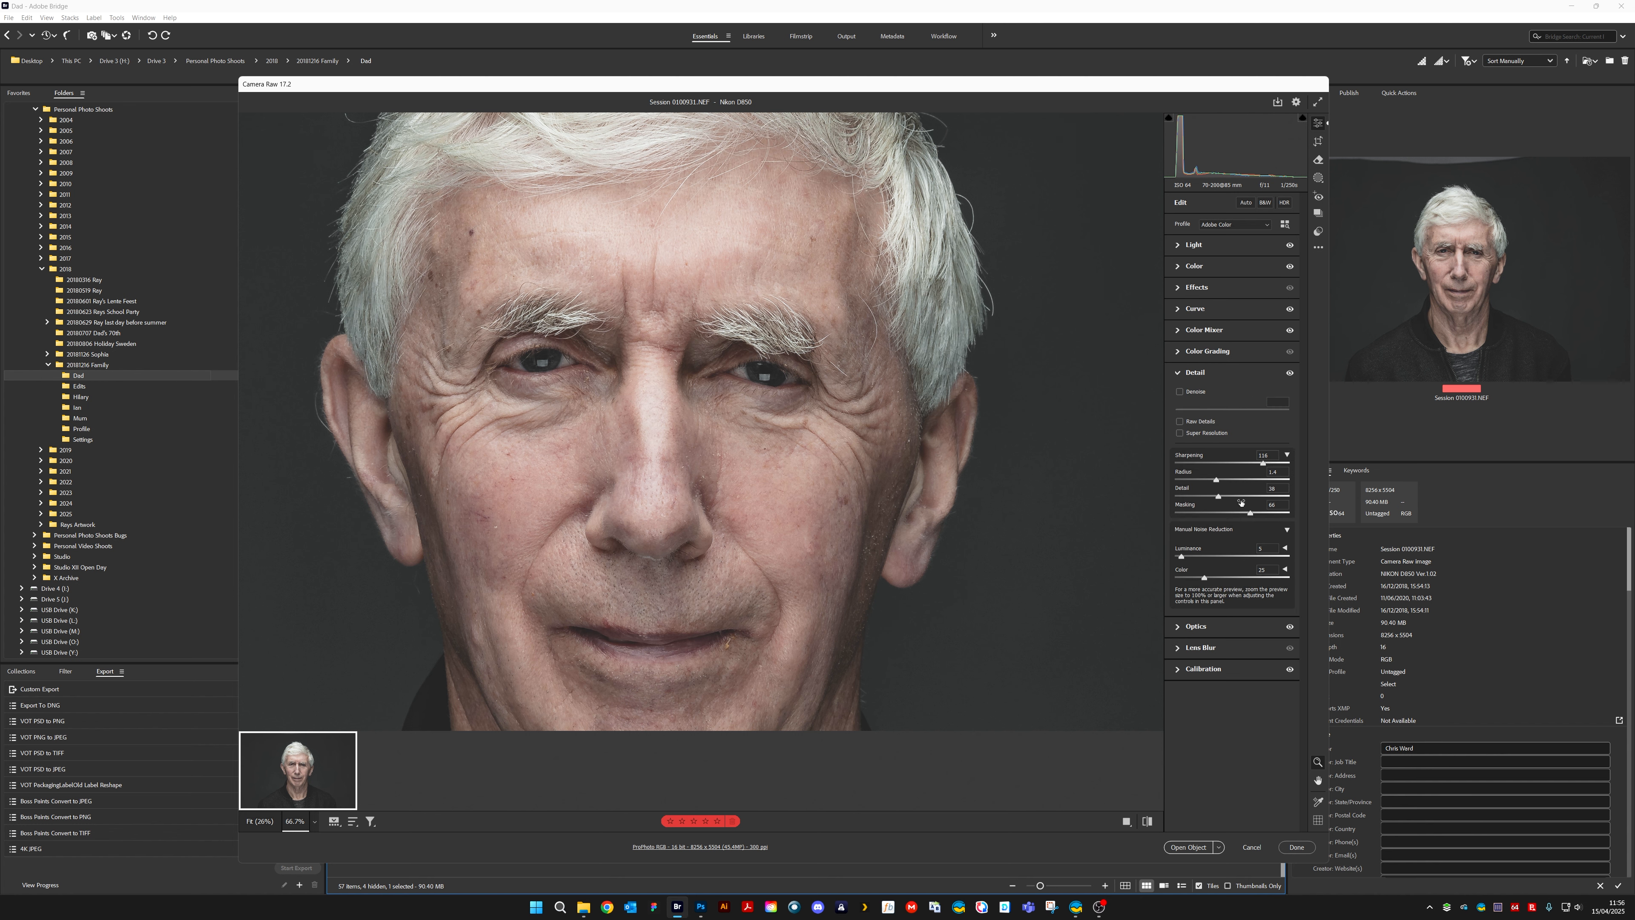
{"action": "key", "text": "ctrl+plus"}
{"action": "key", "text": "ctrl+plus"}
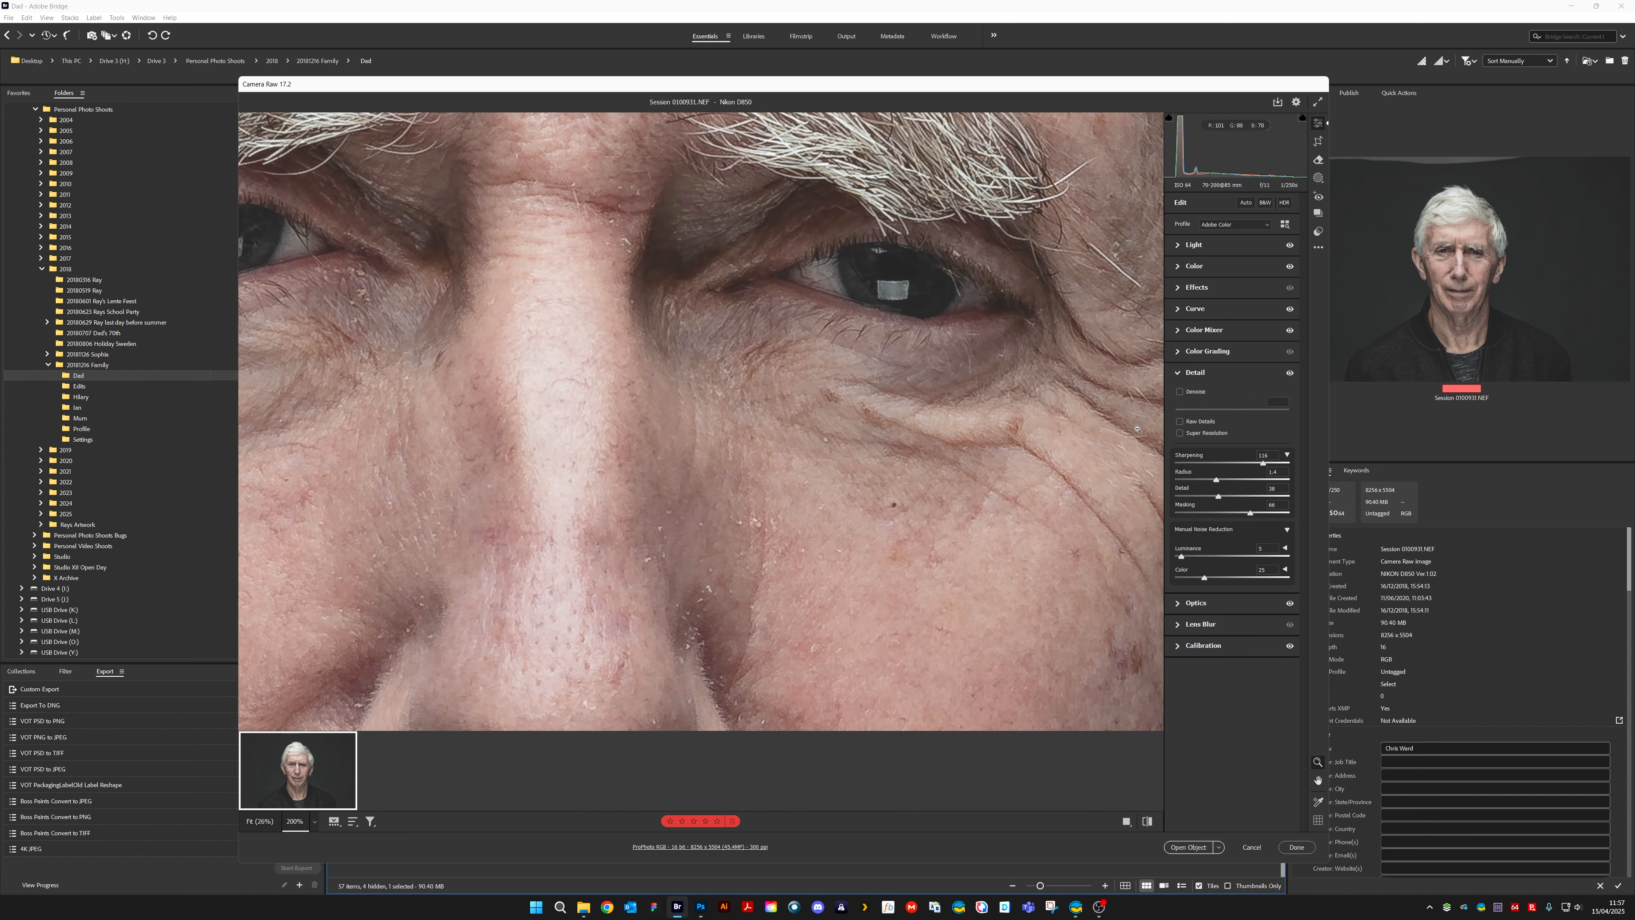
{"action": "left_click_drag", "start_coordinate": [1250, 512], "coordinate": [1266, 465]}
{"action": "key", "text": "alt"}
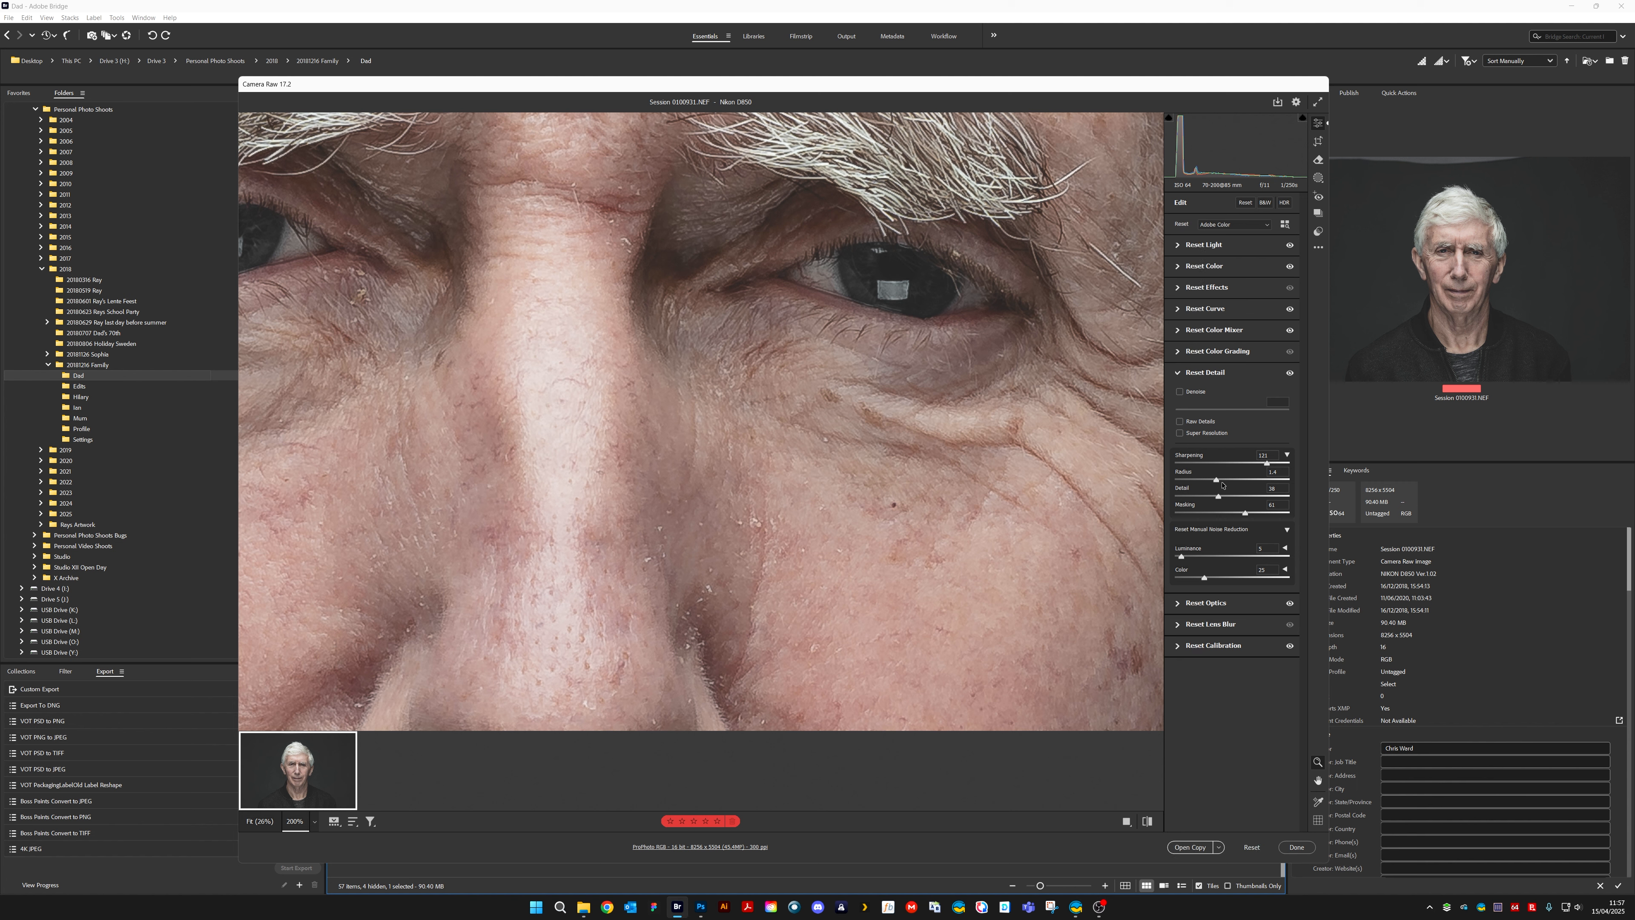
{"action": "left_click_drag", "start_coordinate": [1222, 485], "coordinate": [1265, 469]}
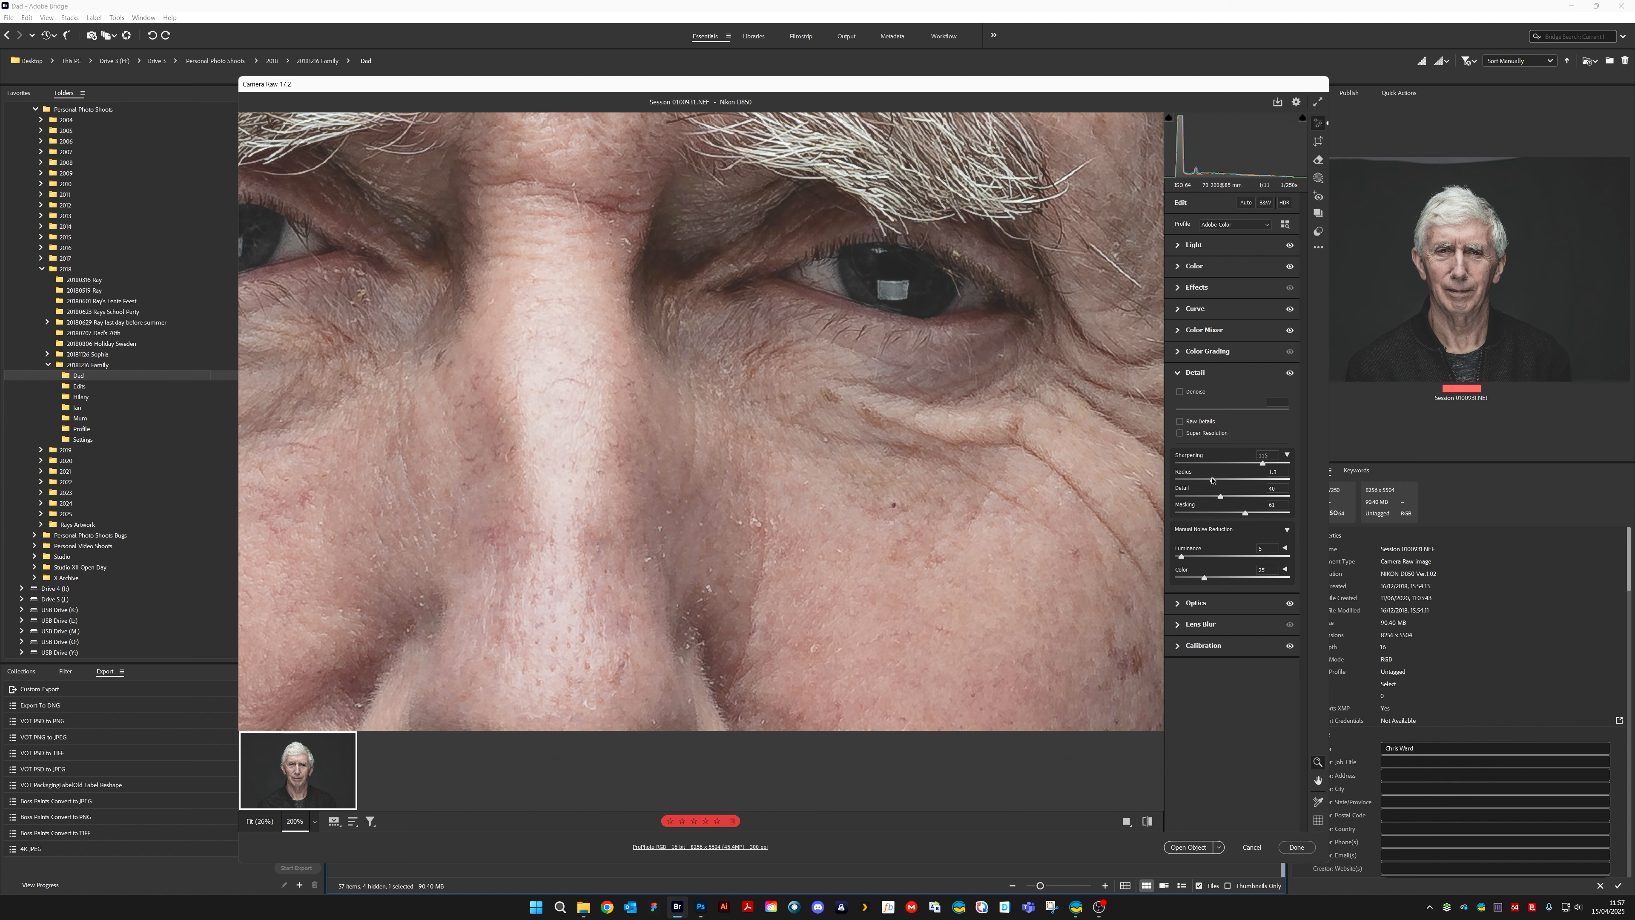
Raise the Texture effect to about +22 and set Clarity to +4
{"action": "left_click", "coordinate": [1176, 291]}
{"action": "left_click_drag", "start_coordinate": [1231, 312], "coordinate": [1242, 315]}
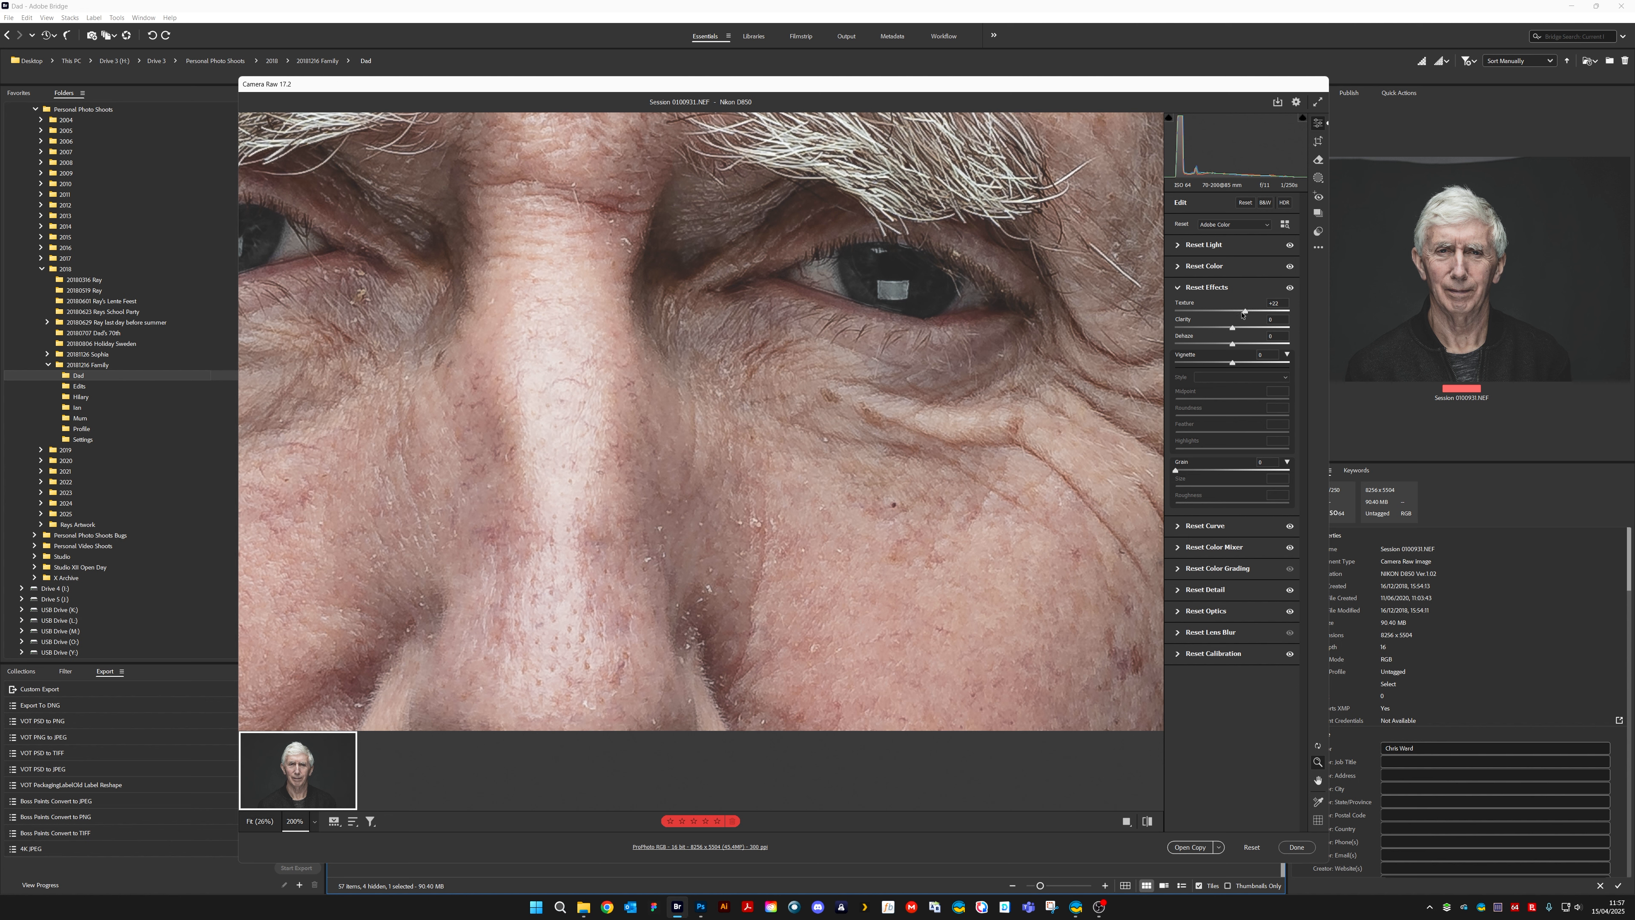
{"action": "left_click", "coordinate": [1271, 320]}
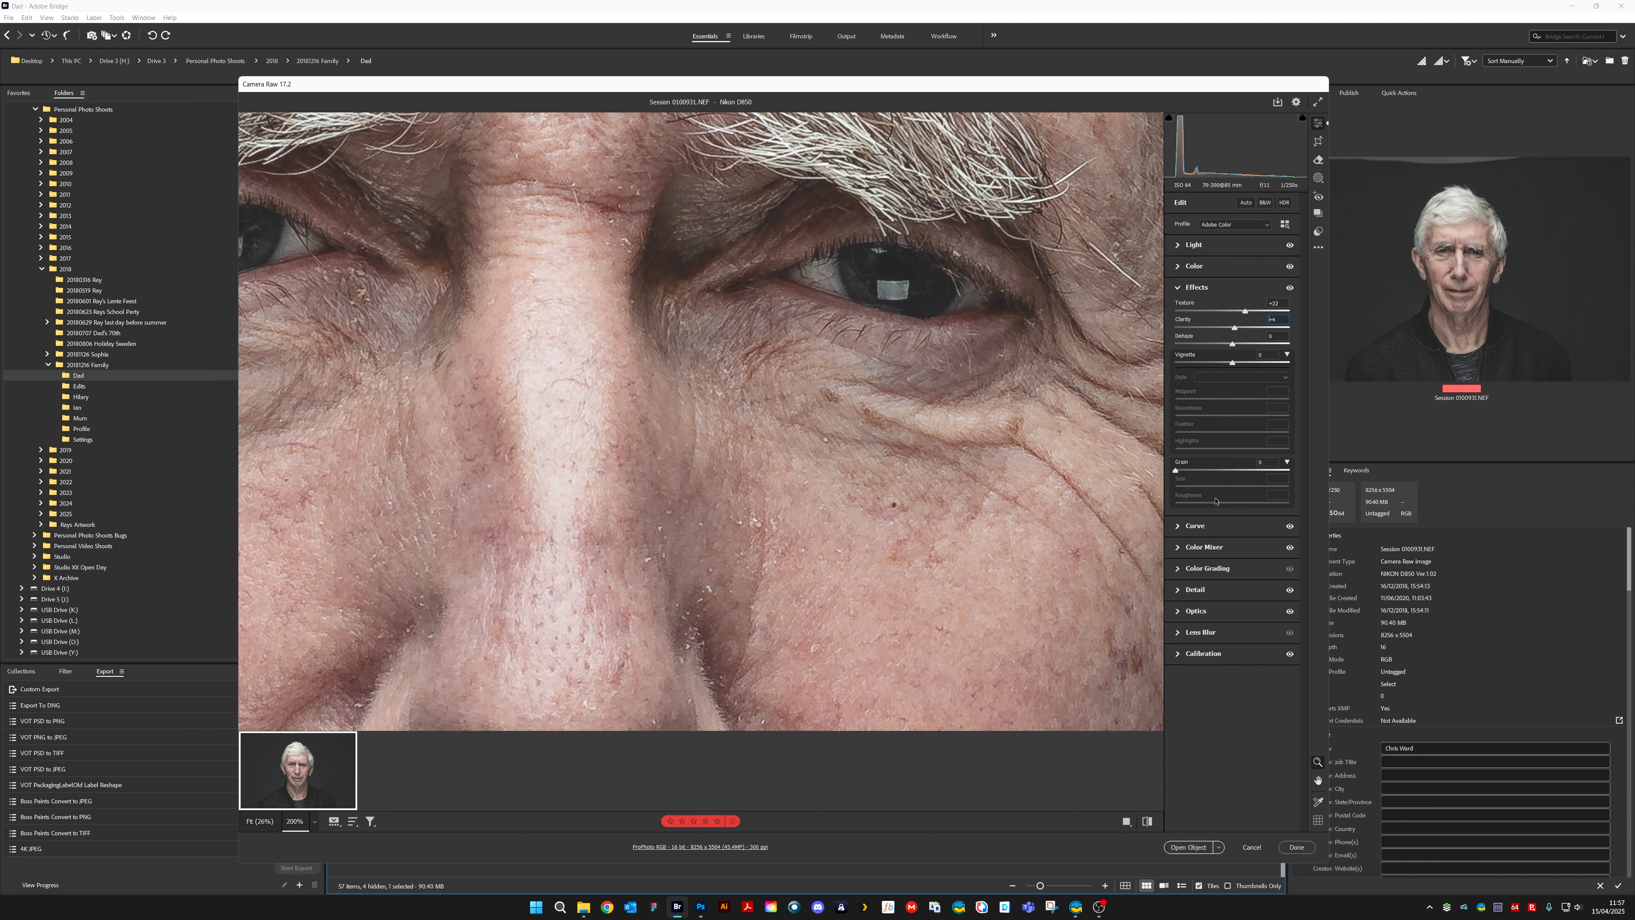
Restore the Blues saturation from its minimum in the Color Mixer while viewing the portrait at 50%
{"action": "left_click", "coordinate": [1186, 548]}
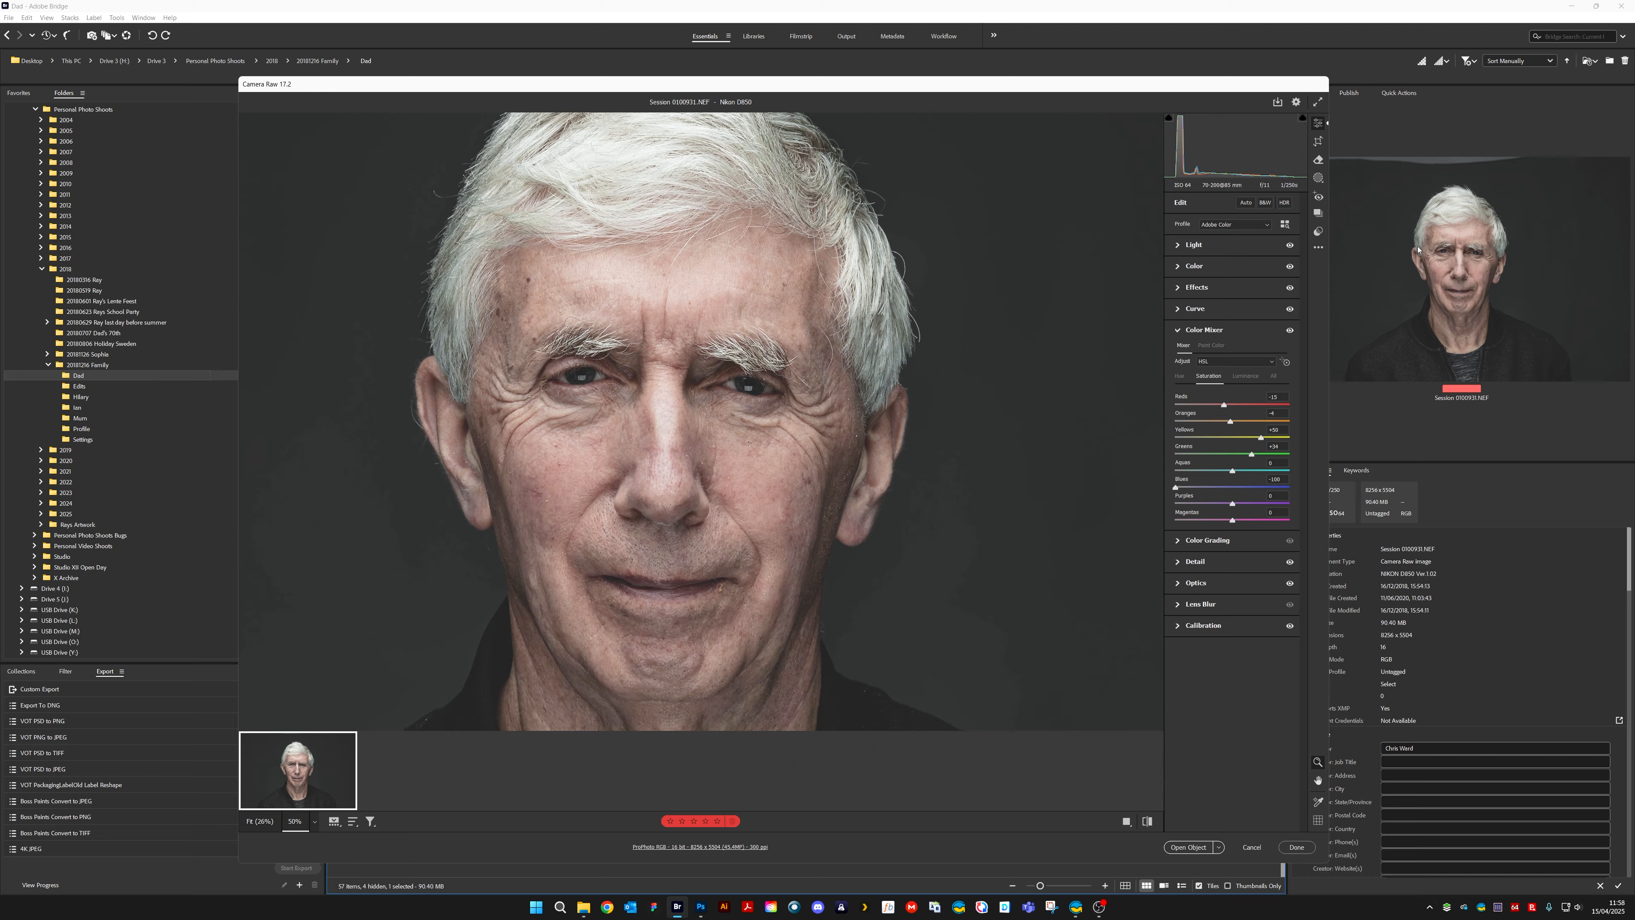
{"action": "left_click", "coordinate": [295, 821]}
{"action": "key", "text": "ctrl+minus"}
{"action": "key", "text": "ctrl+minus"}
{"action": "key", "text": "ctrl+minus"}
{"action": "key", "text": "ctrl+minus"}
{"action": "left_click_drag", "start_coordinate": [1176, 487], "coordinate": [1220, 489]}
{"action": "double_click", "coordinate": [1217, 488]}
Slightly lower the Yellows saturation and fine-tune the Reds and Oranges saturation for the skin tones
{"action": "left_click_drag", "start_coordinate": [1261, 438], "coordinate": [1258, 438]}
{"action": "mouse_move", "coordinate": [1228, 408]}
{"action": "left_mouse_down"}
{"action": "mouse_move", "coordinate": [1209, 408]}
{"action": "mouse_move", "coordinate": [1222, 412]}
{"action": "left_mouse_up"}
{"action": "left_click_drag", "start_coordinate": [1230, 424], "coordinate": [1228, 424]}
{"action": "left_click", "coordinate": [1276, 414]}
Set the Optics defringe Purple Amount and Green Amount to 17 each
{"action": "left_click", "coordinate": [1179, 541]}
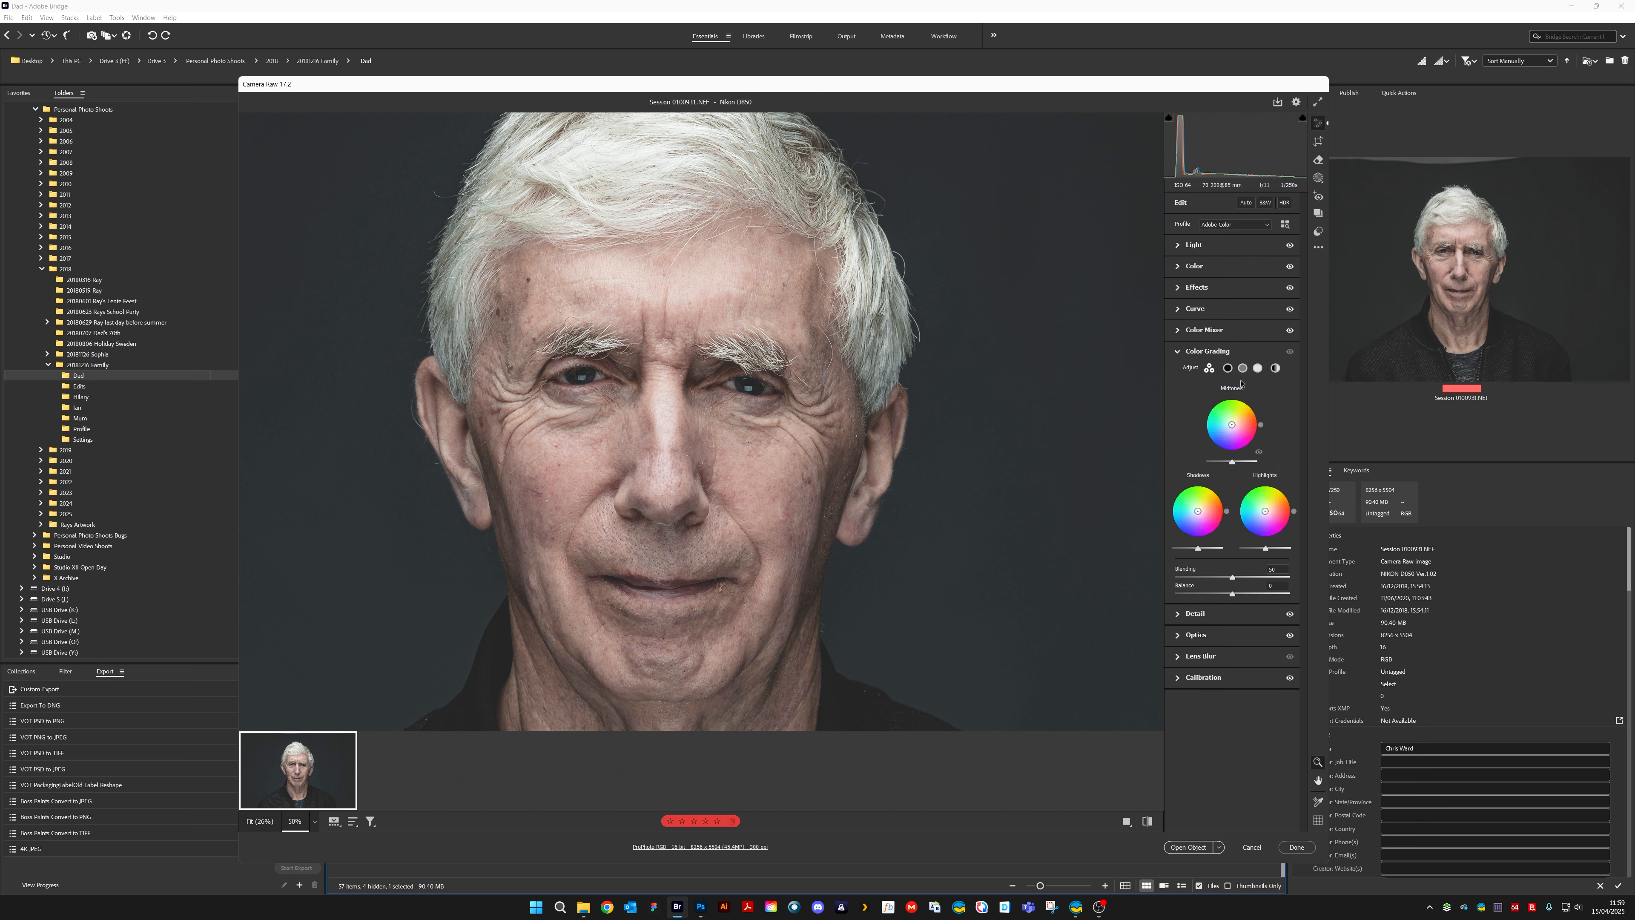
{"action": "left_click", "coordinate": [1185, 352]}
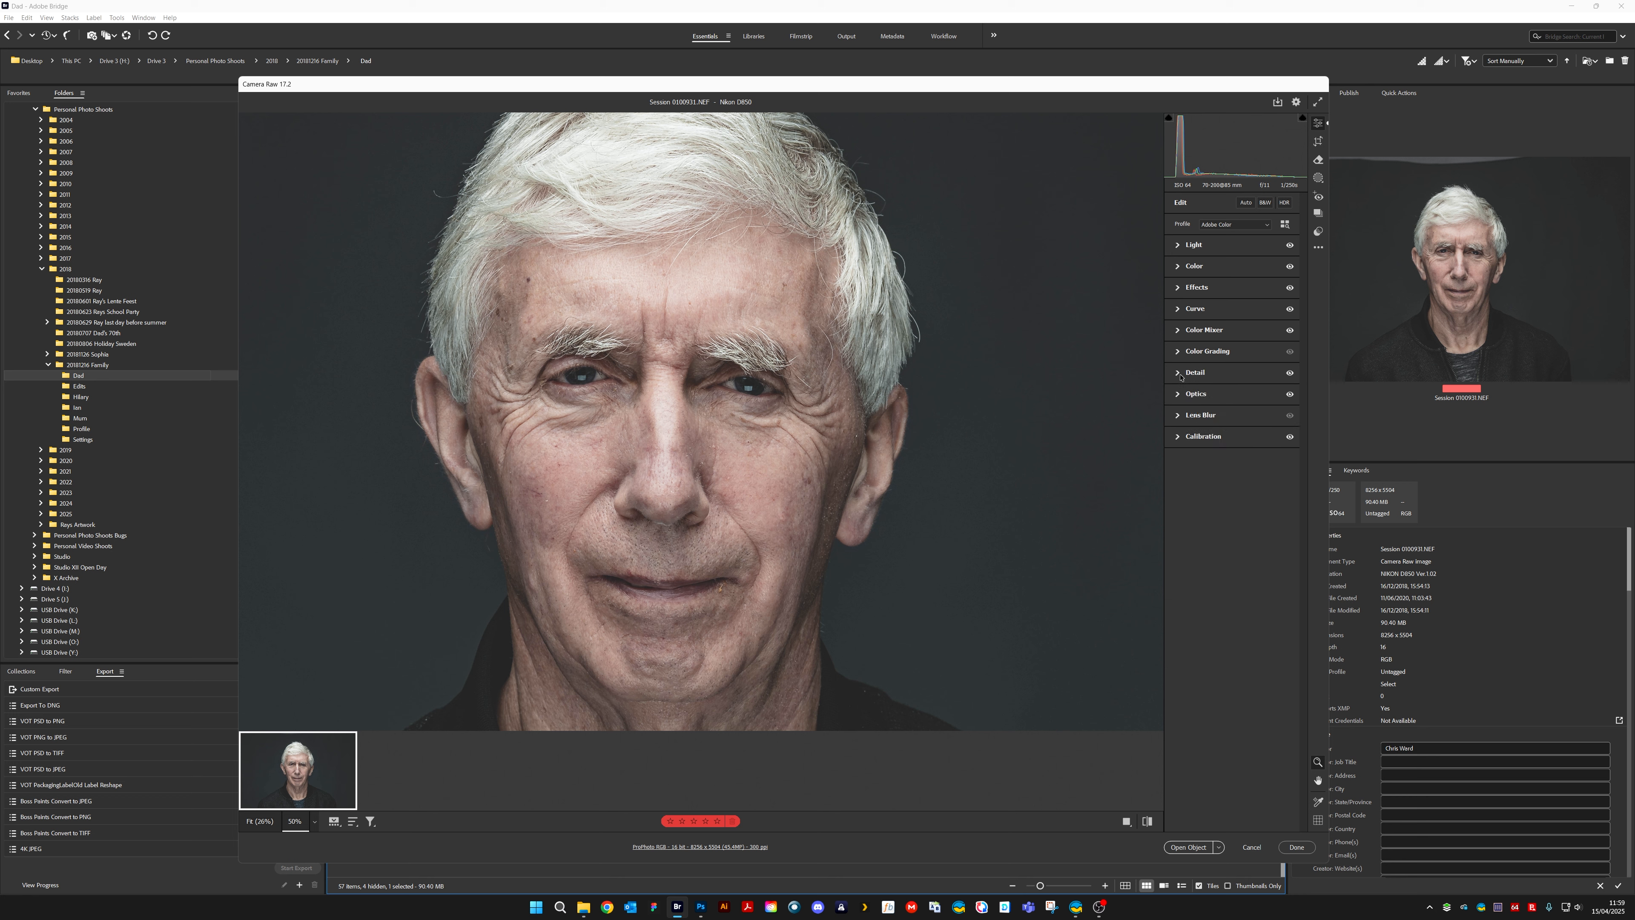
{"action": "left_click", "coordinate": [1207, 396]}
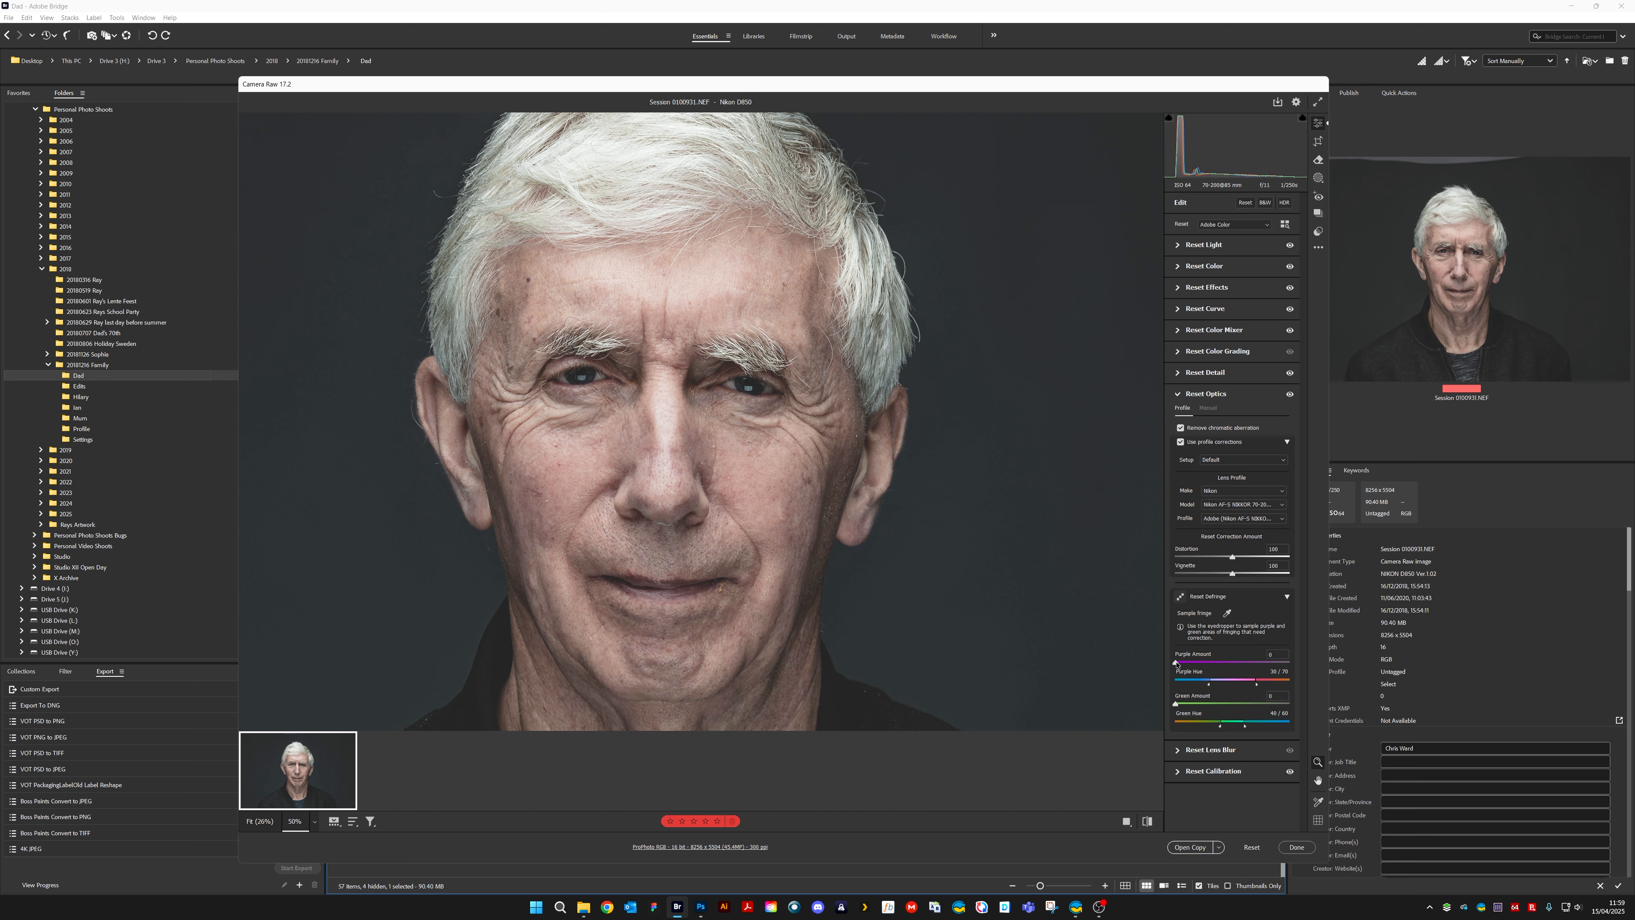
{"action": "left_click_drag", "start_coordinate": [1175, 662], "coordinate": [1273, 662]}
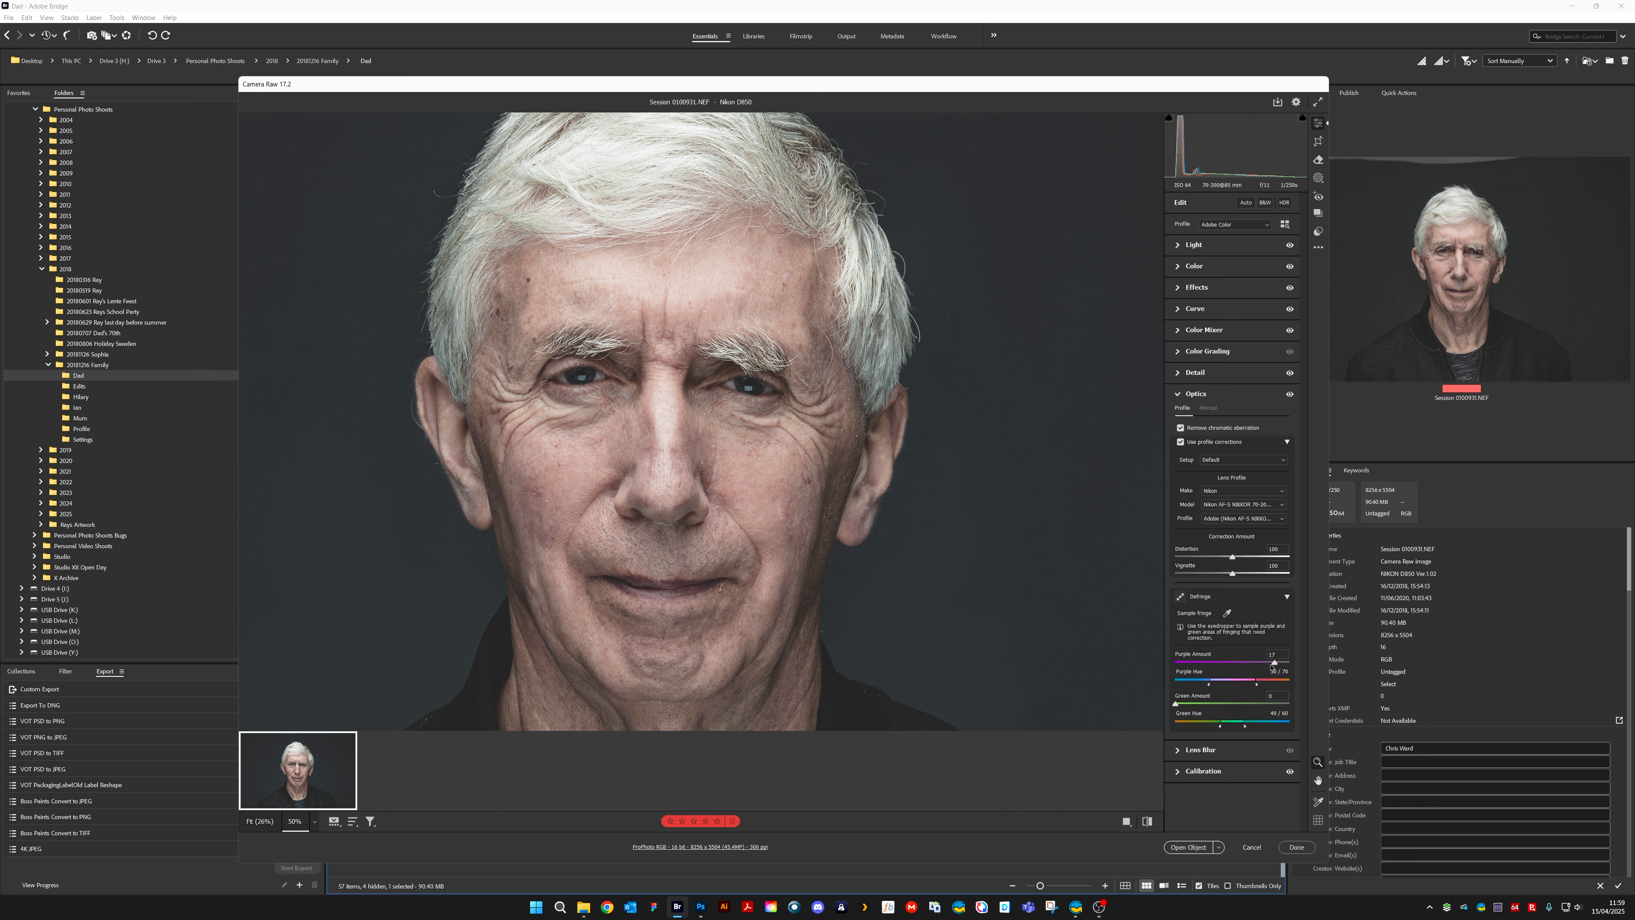
{"action": "left_click_drag", "start_coordinate": [1182, 707], "coordinate": [1270, 706]}
Open the portrait in Photoshop as a smart object and add a new blank layer above it
{"action": "left_click", "coordinate": [1188, 848]}
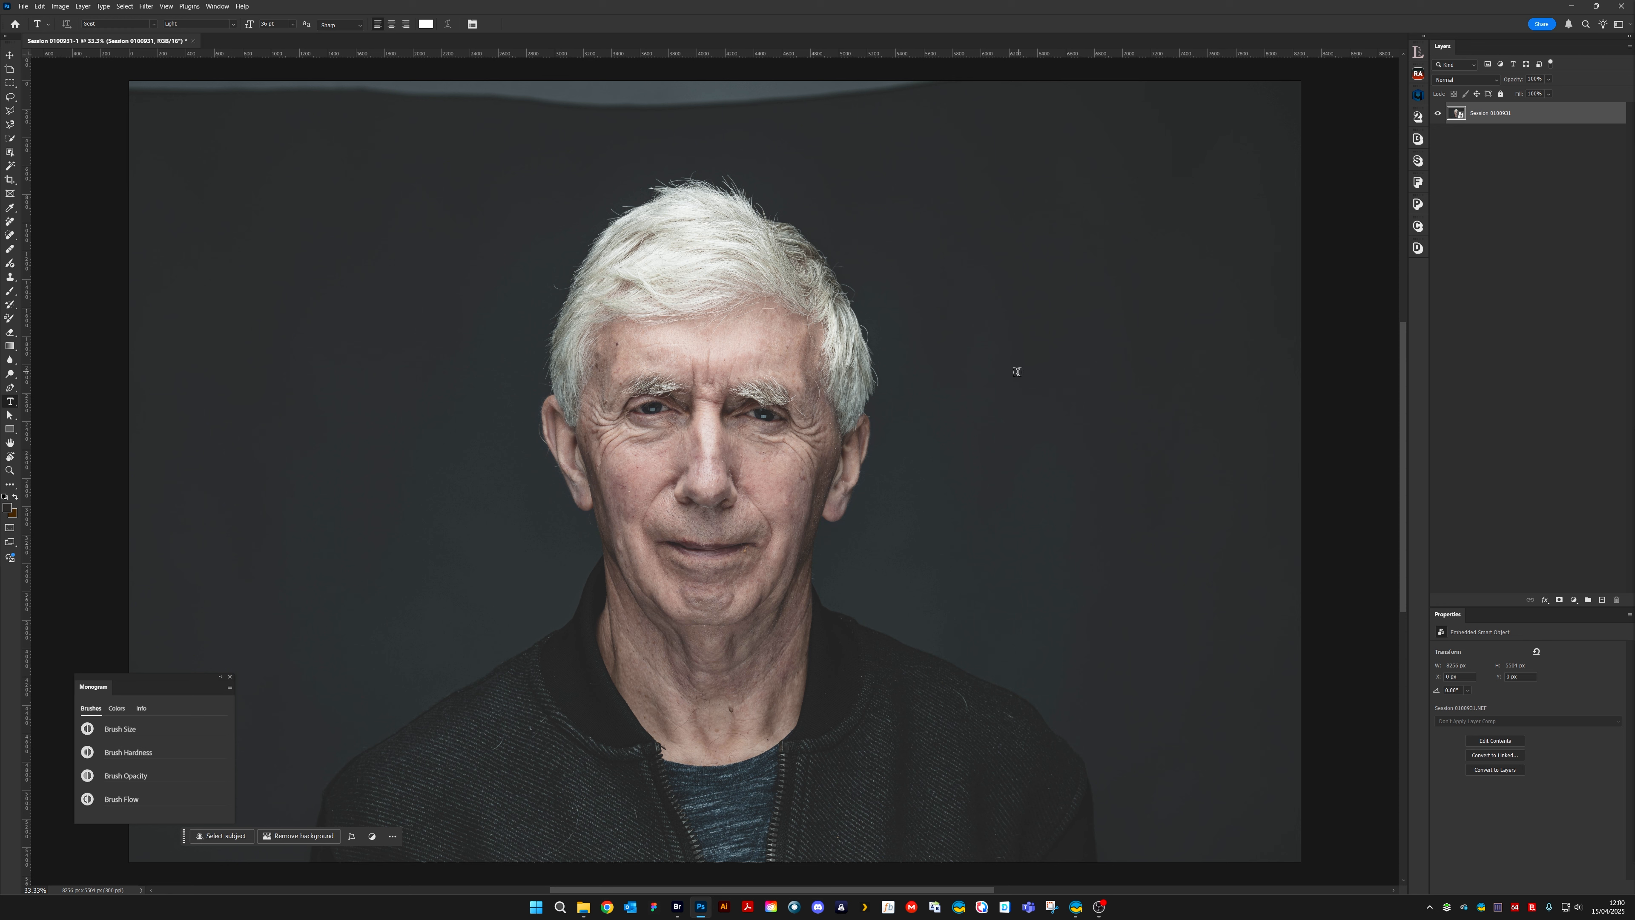
{"action": "left_click", "coordinate": [1603, 600]}
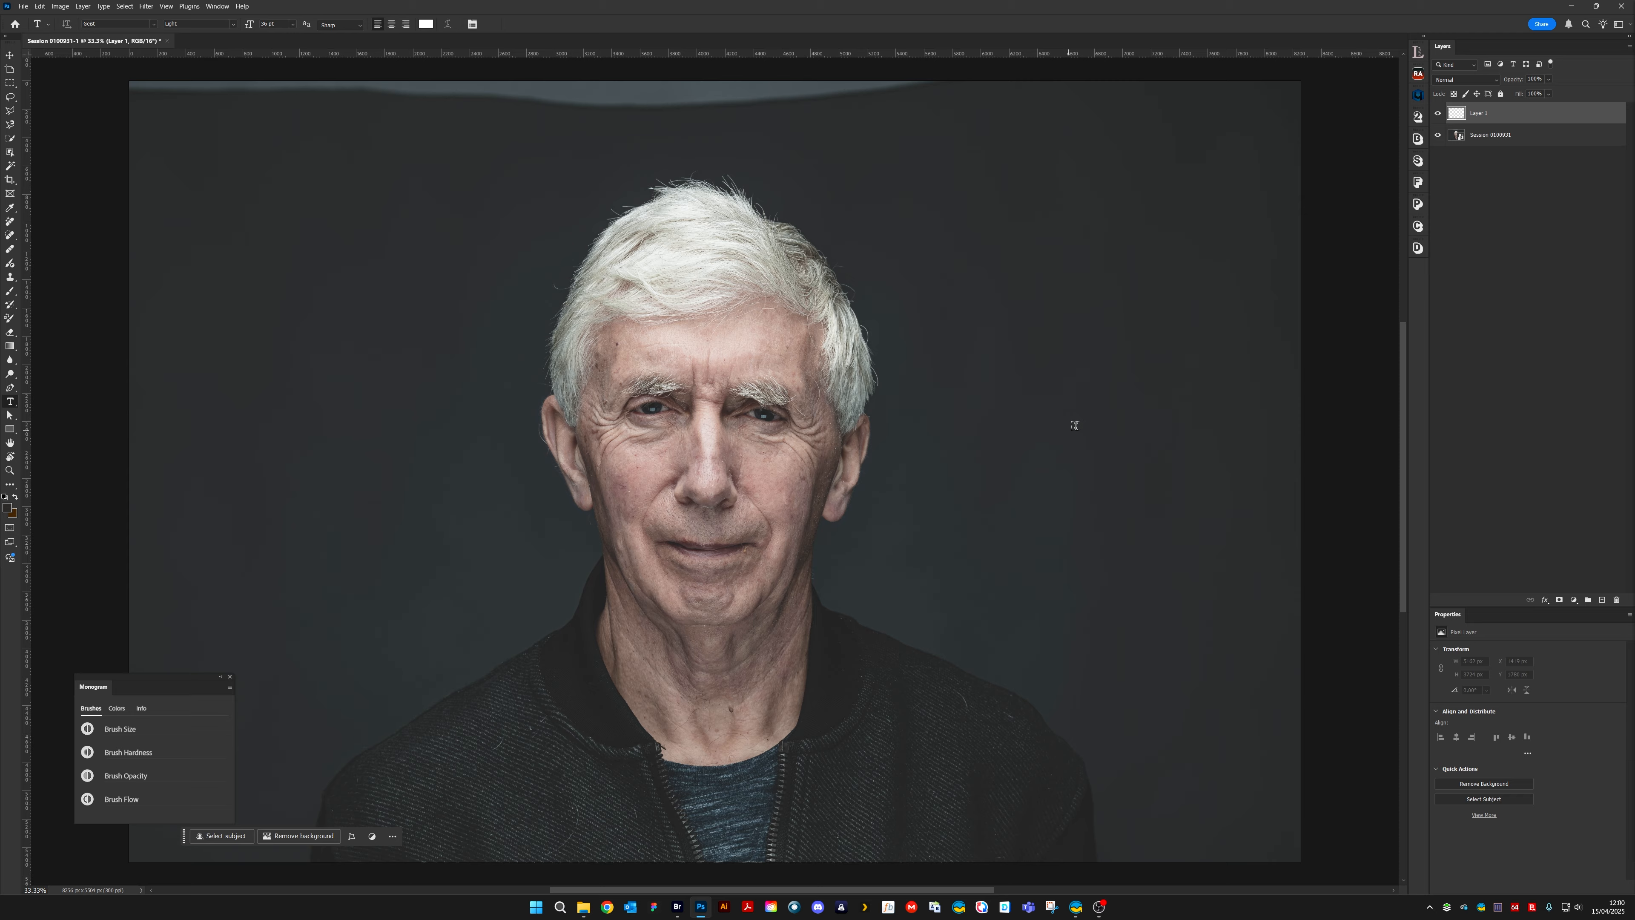
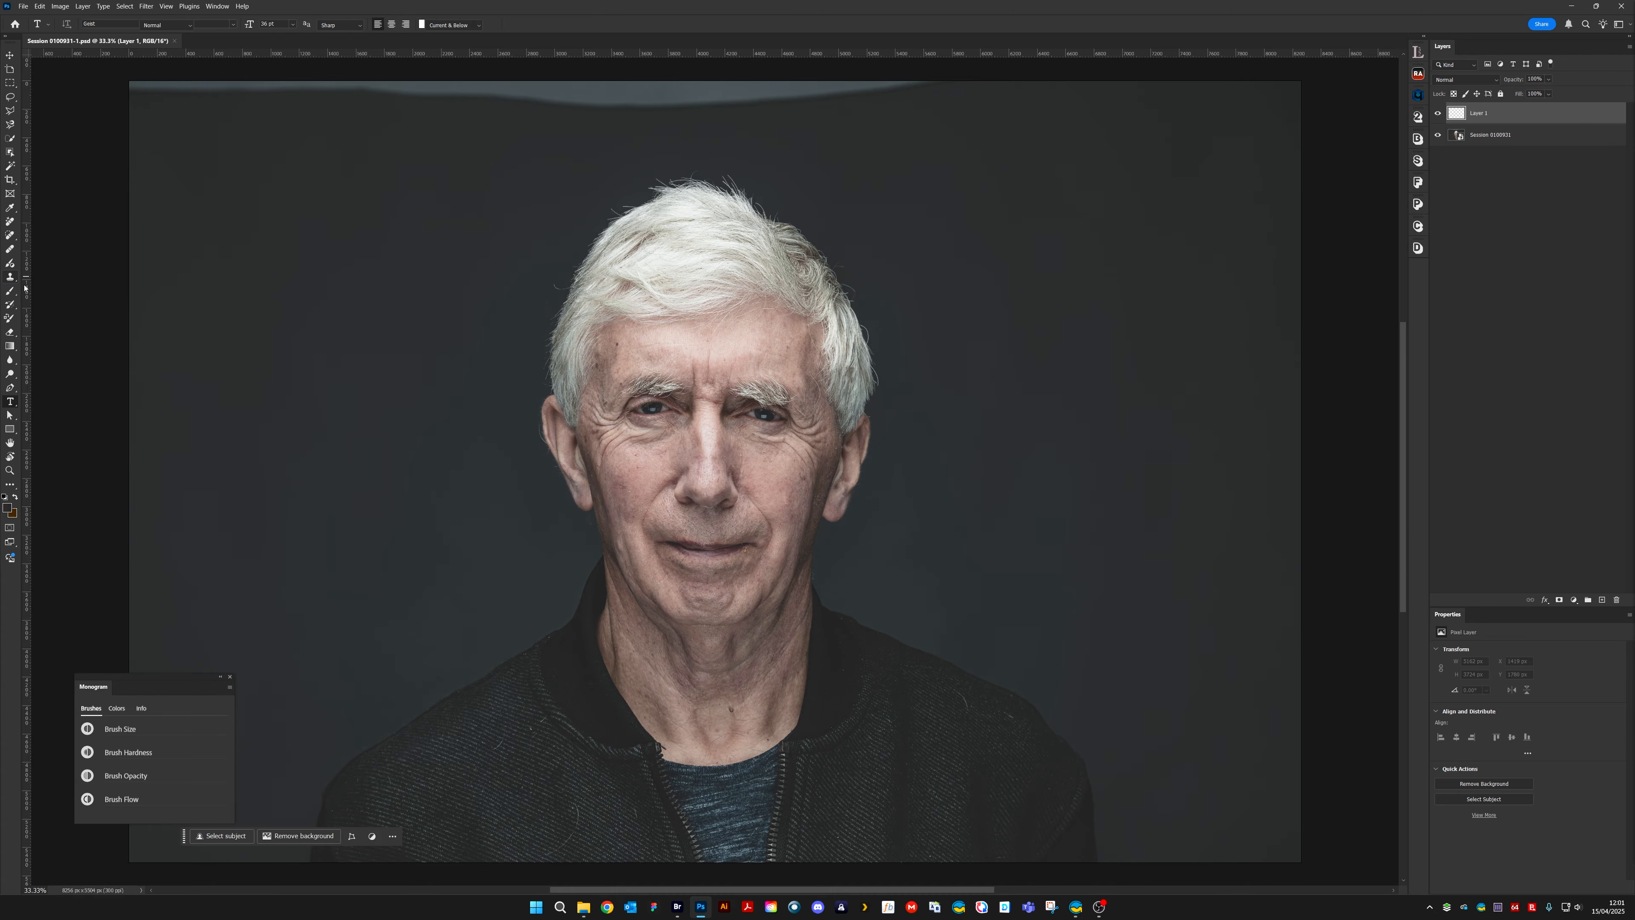
Set up the Clone Stamp with a small brush at 80% opacity for retouching the nose area at 200% zoom
{"action": "left_click", "coordinate": [10, 276]}
{"action": "left_click_drag", "start_coordinate": [661, 498], "coordinate": [794, 576]}
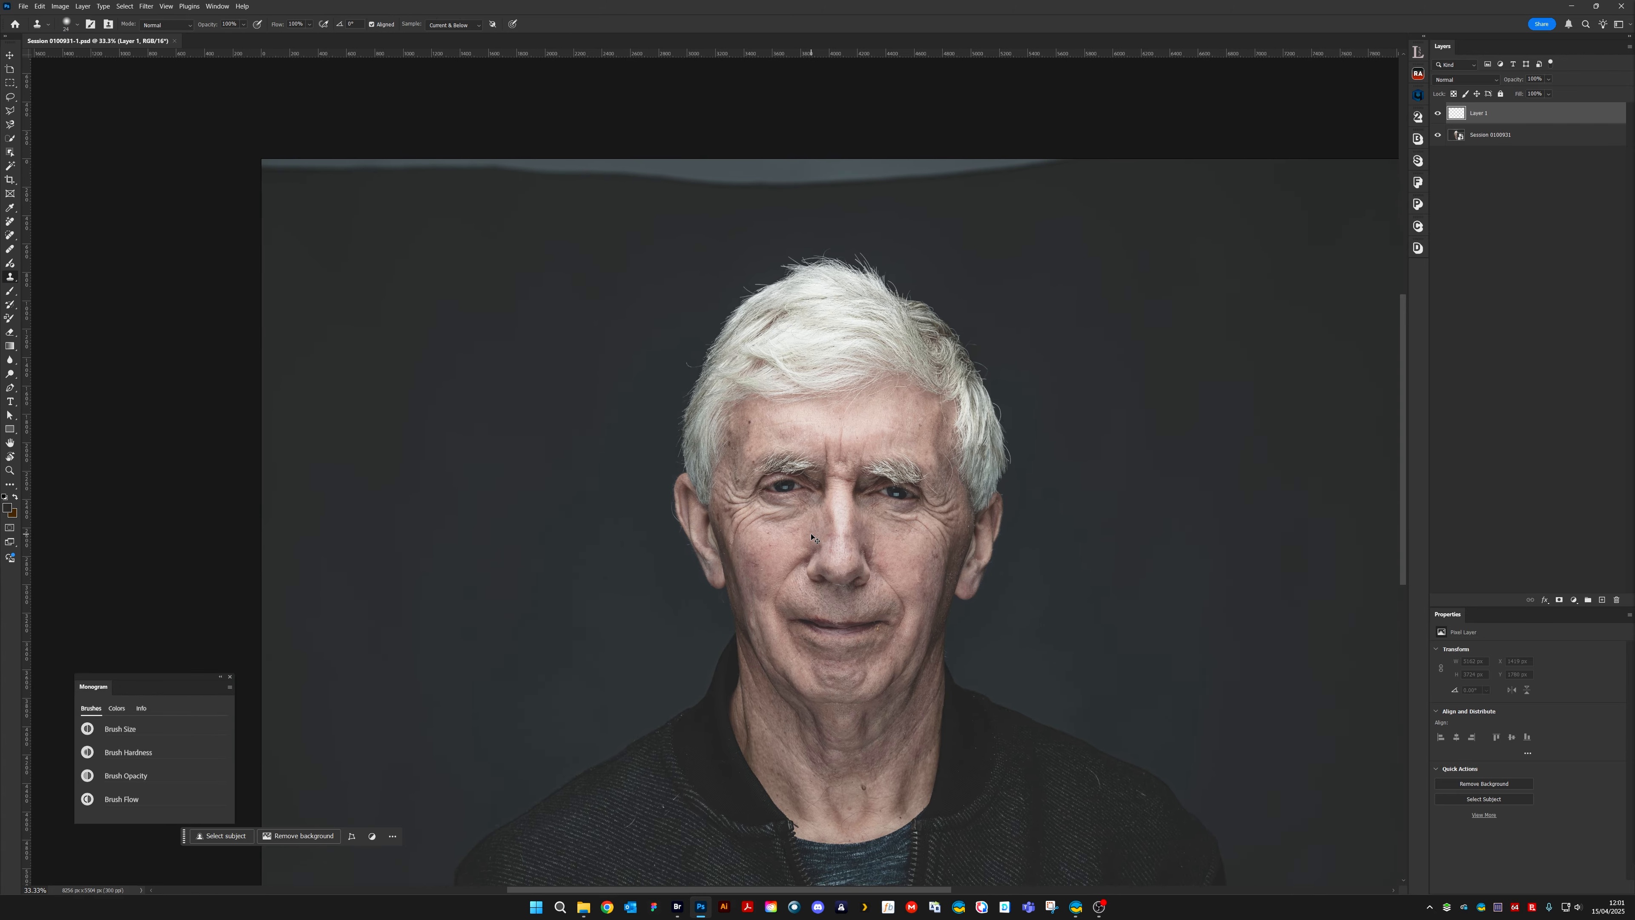
{"action": "key", "text": "ctrl+plus"}
{"action": "key", "text": "ctrl+plus"}
{"action": "key", "text": "ctrl+plus"}
{"action": "key", "text": "ctrl+plus"}
{"action": "key", "text": "ctrl+plus"}
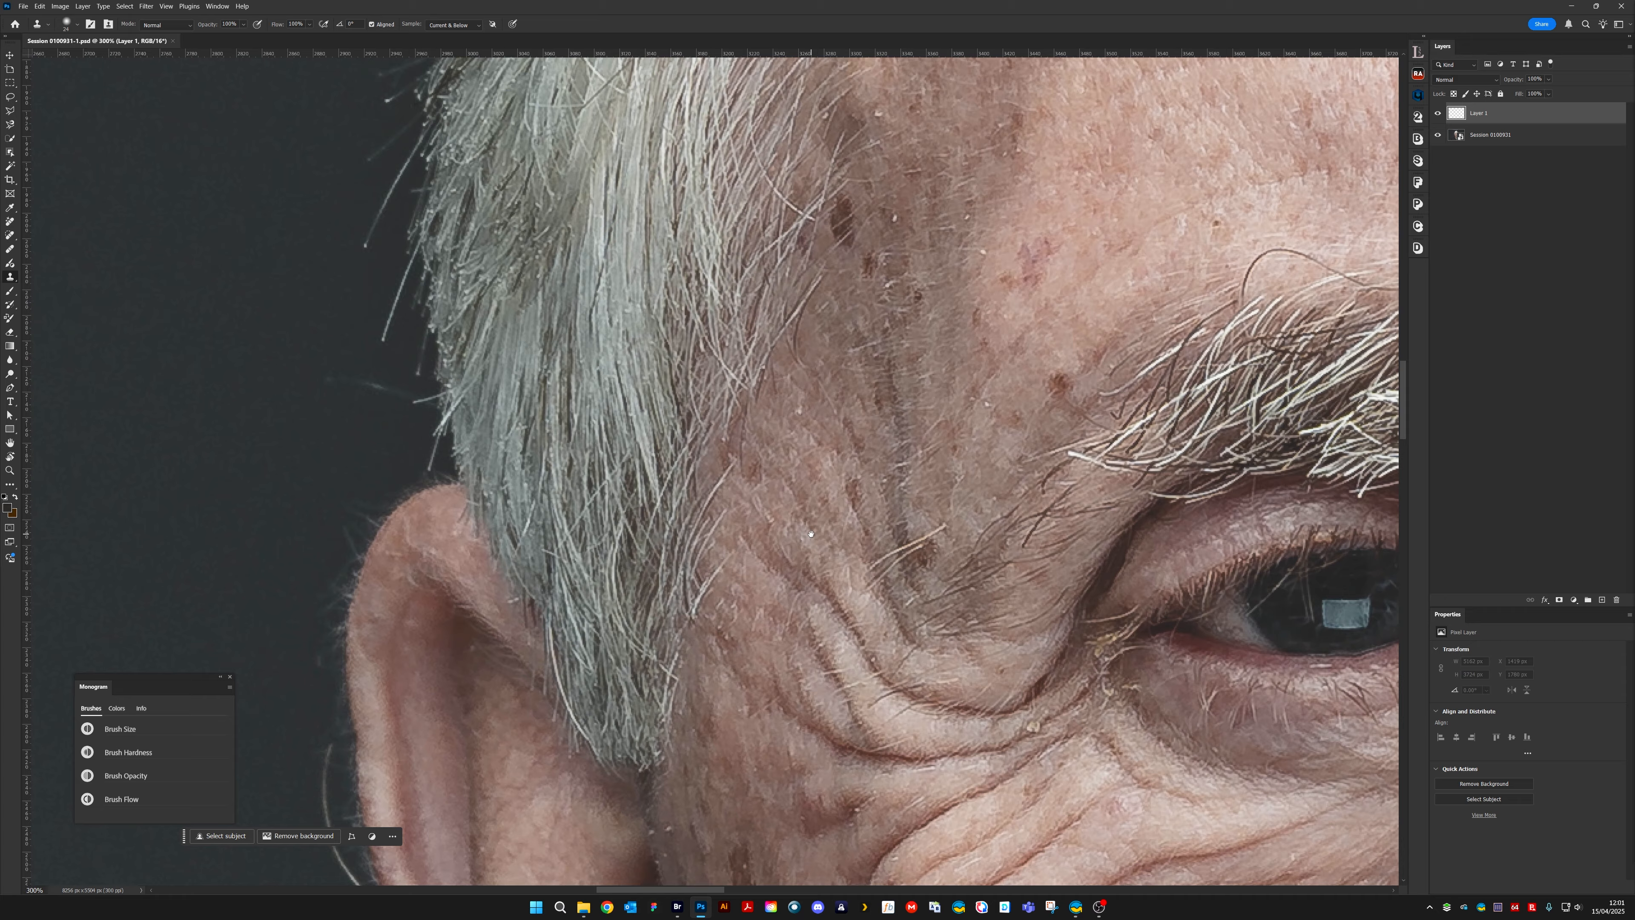
{"action": "left_click_drag", "start_coordinate": [1038, 570], "coordinate": [726, 263]}
{"action": "left_click_drag", "start_coordinate": [1027, 655], "coordinate": [665, 439]}
{"action": "key", "text": "ctrl+minus"}
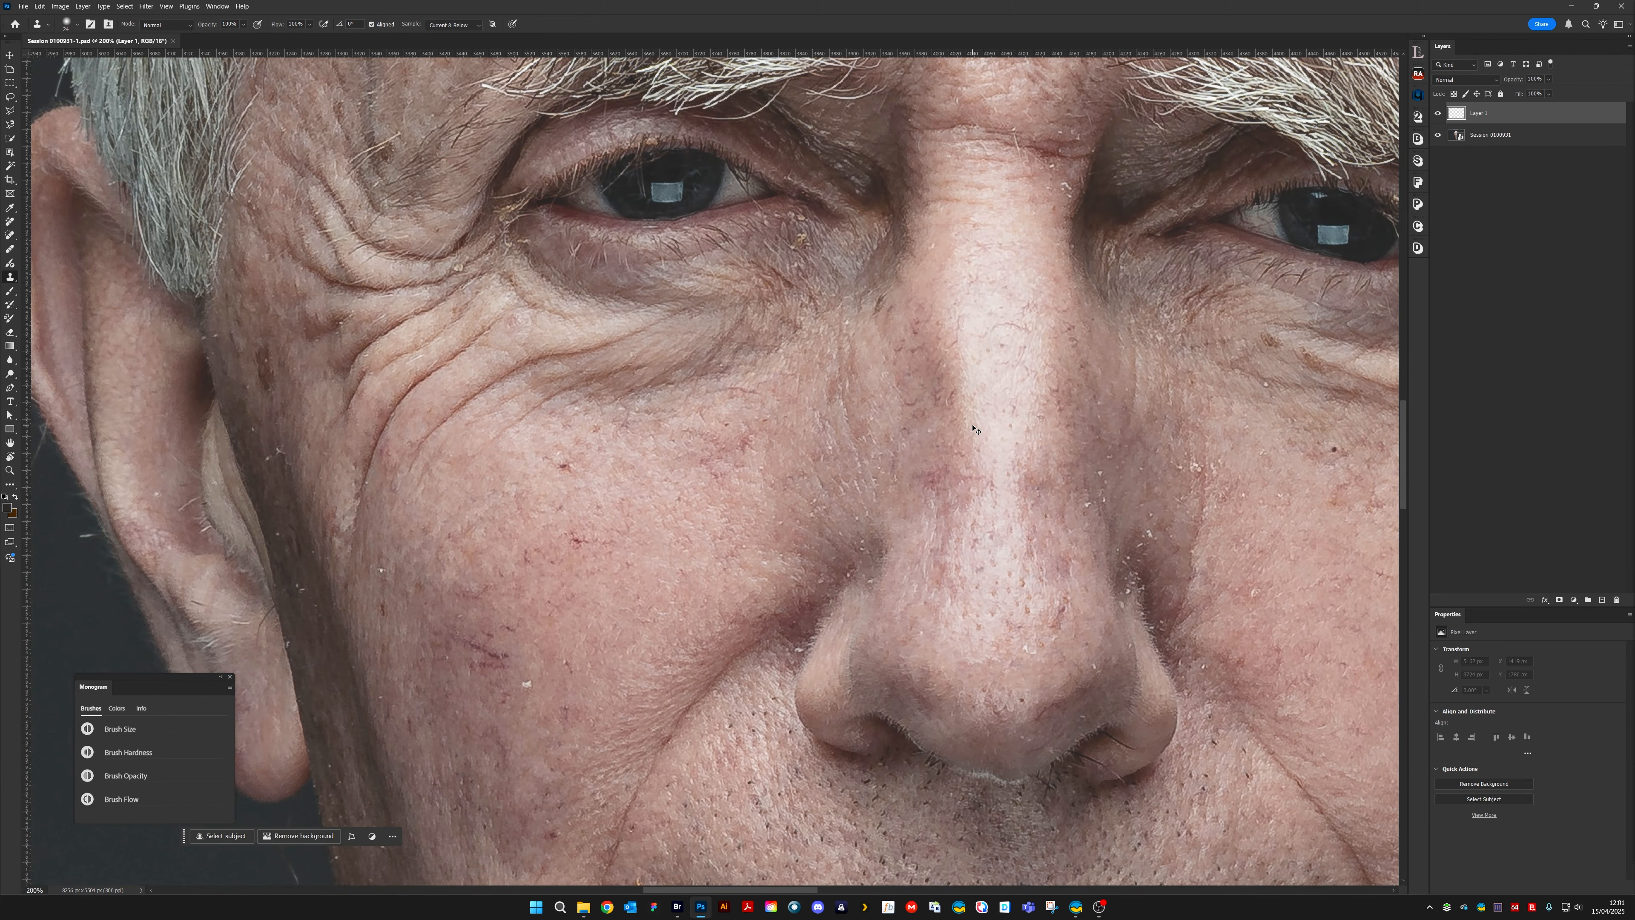
{"action": "left_click_drag", "start_coordinate": [973, 425], "coordinate": [672, 471]}
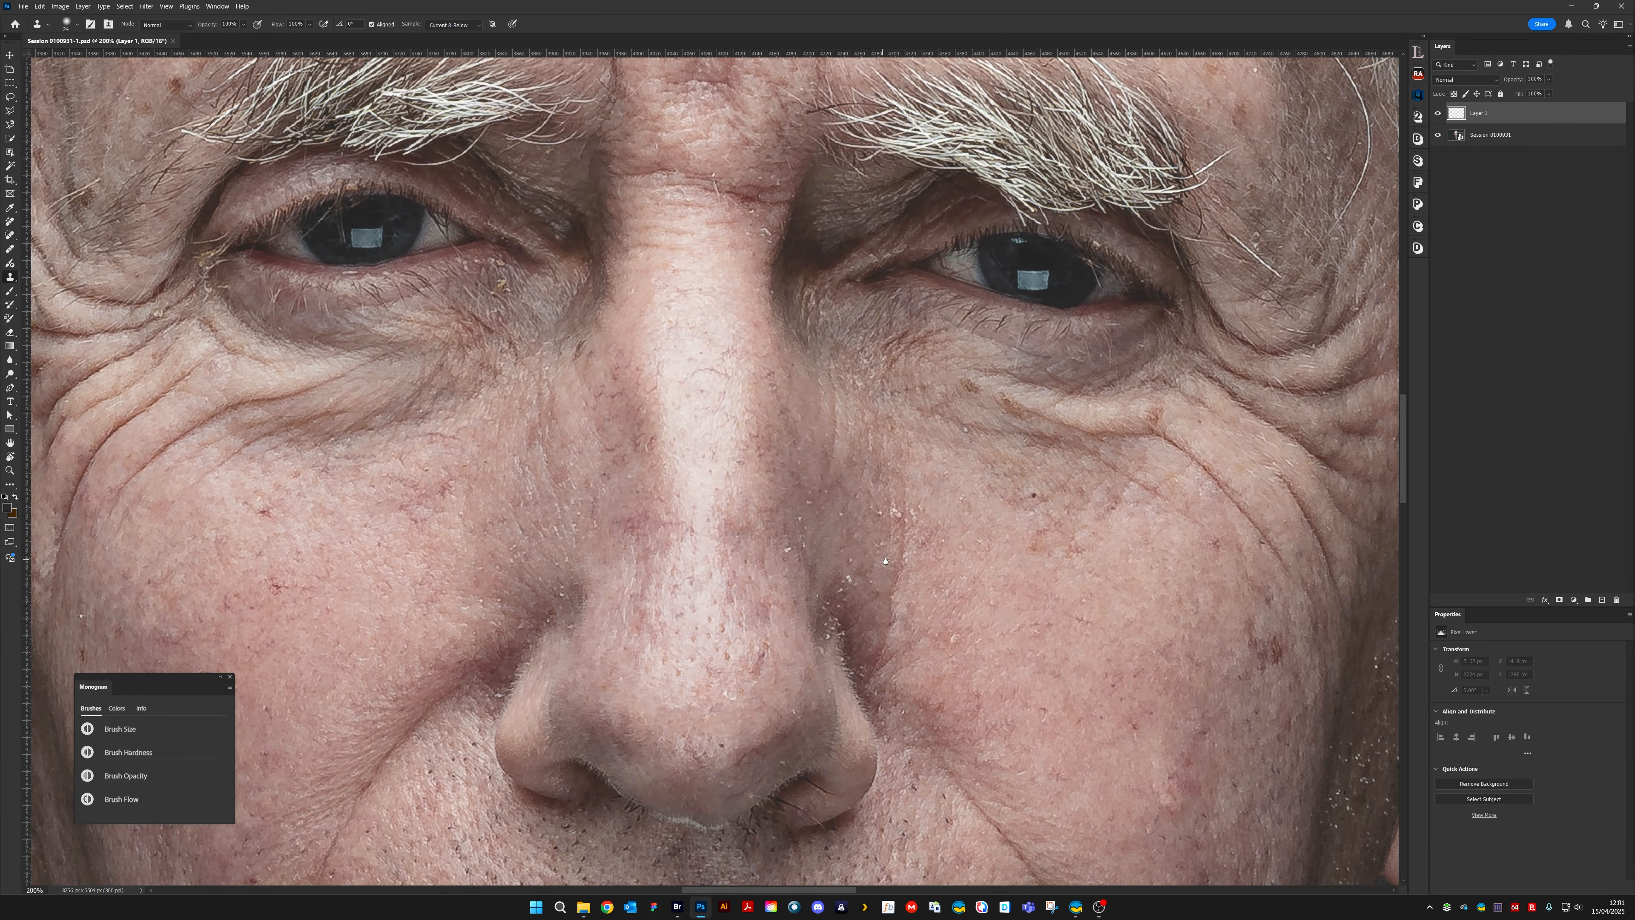
{"action": "key", "text": "bracketleft"}
{"action": "key", "text": "bracketleft"}
{"action": "key", "text": "bracketleft"}
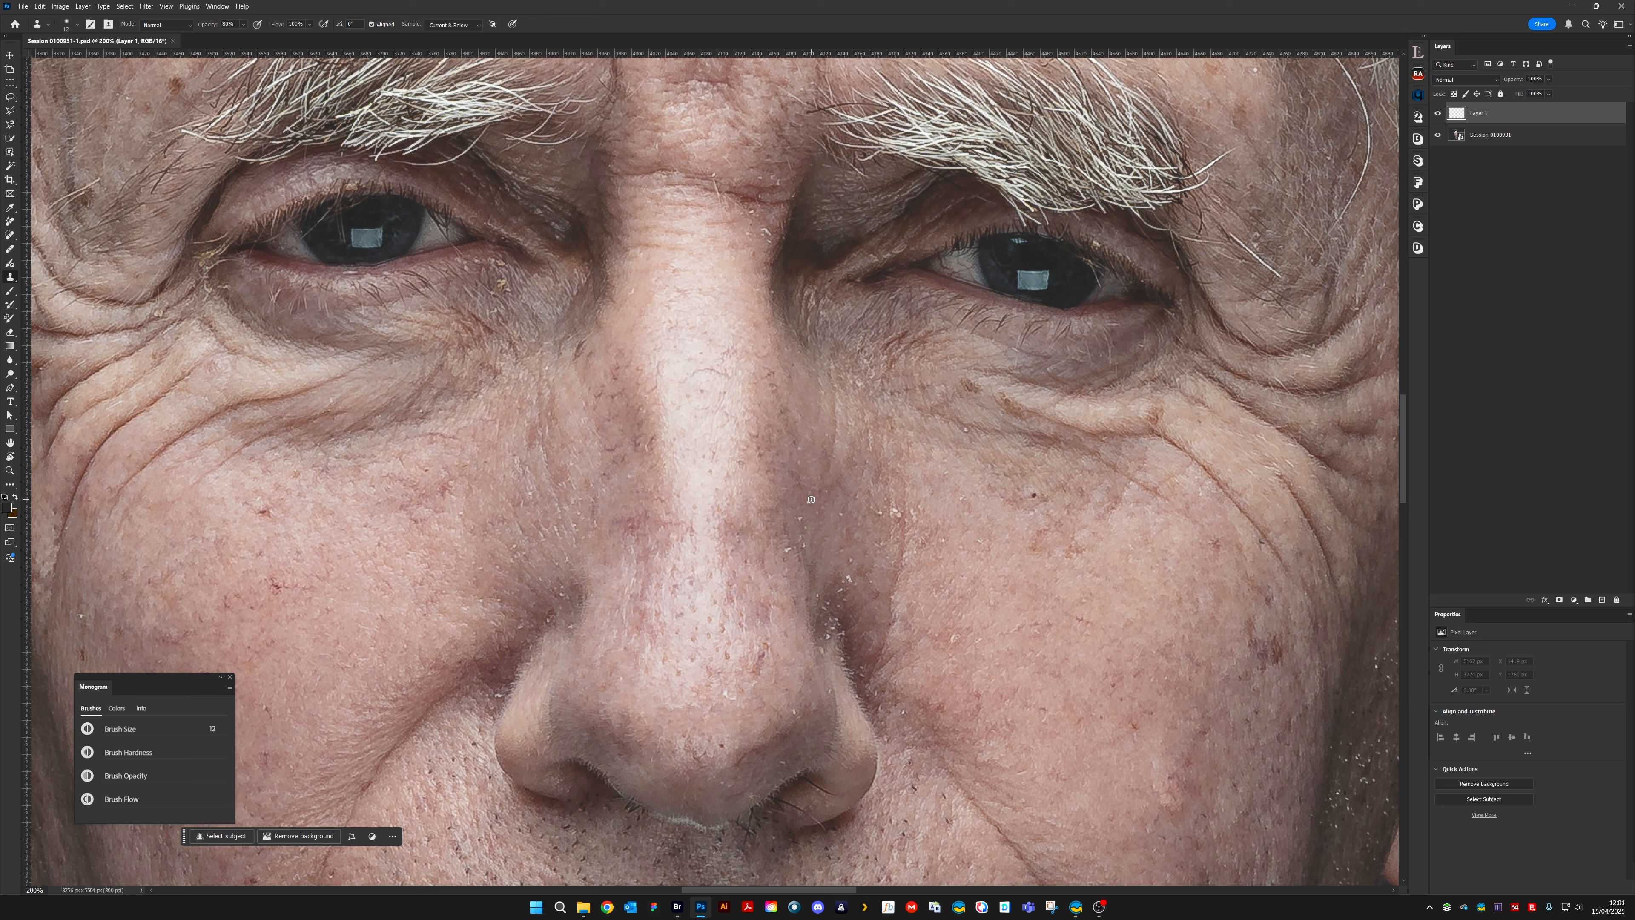
{"action": "key", "text": "bracketleft"}
{"action": "key", "text": "8"}
Clone out the pale specks along the right side of the nose bridge and the adjoining inner cheek
{"action": "left_click", "coordinate": [797, 501], "text": "alt"}
{"action": "left_click", "coordinate": [800, 518]}
{"action": "left_click", "coordinate": [807, 501], "text": "alt"}
{"action": "left_click", "coordinate": [808, 475]}
{"action": "left_click", "coordinate": [869, 502]}
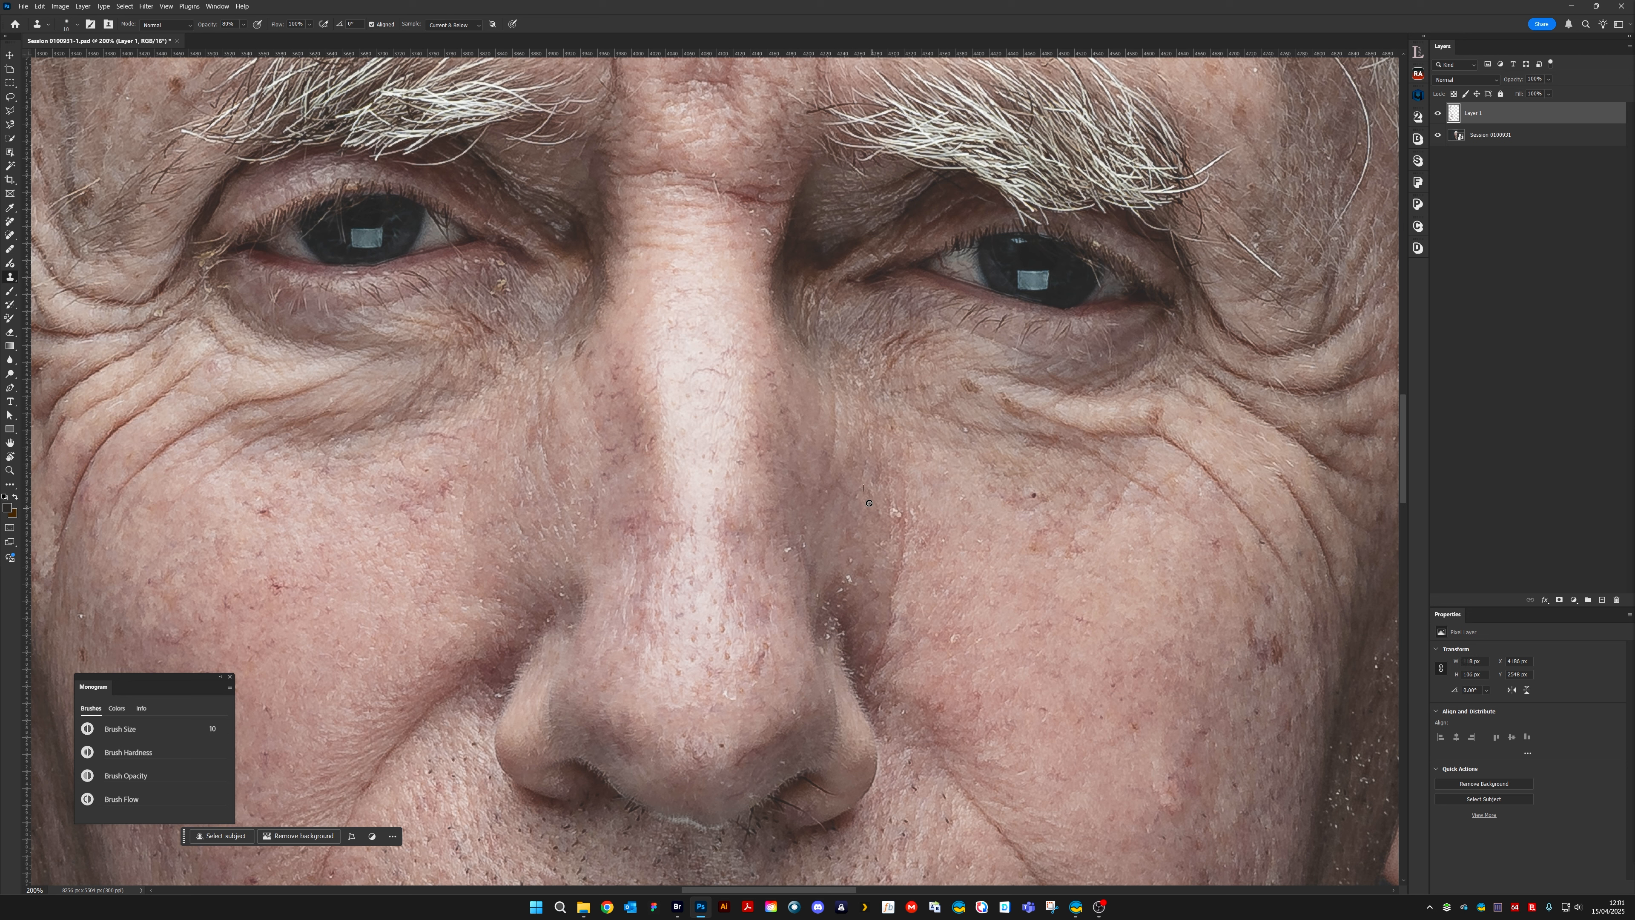
{"action": "left_click", "coordinate": [900, 499], "text": "alt"}
Reduce the brush size to 8 and clone away the white flakes on the inner cheek right of the nose
{"action": "key", "text": "bracketleft"}
{"action": "key", "text": "bracketleft"}
{"action": "left_click", "coordinate": [895, 512]}
{"action": "left_click", "coordinate": [896, 504]}
{"action": "left_click", "coordinate": [879, 540]}
{"action": "left_click", "coordinate": [880, 544]}
{"action": "left_click", "coordinate": [965, 429]}
{"action": "scroll", "coordinate": [1040, 592], "scroll_direction": "down", "scroll_amount": 3}
{"action": "left_click", "coordinate": [913, 527]}
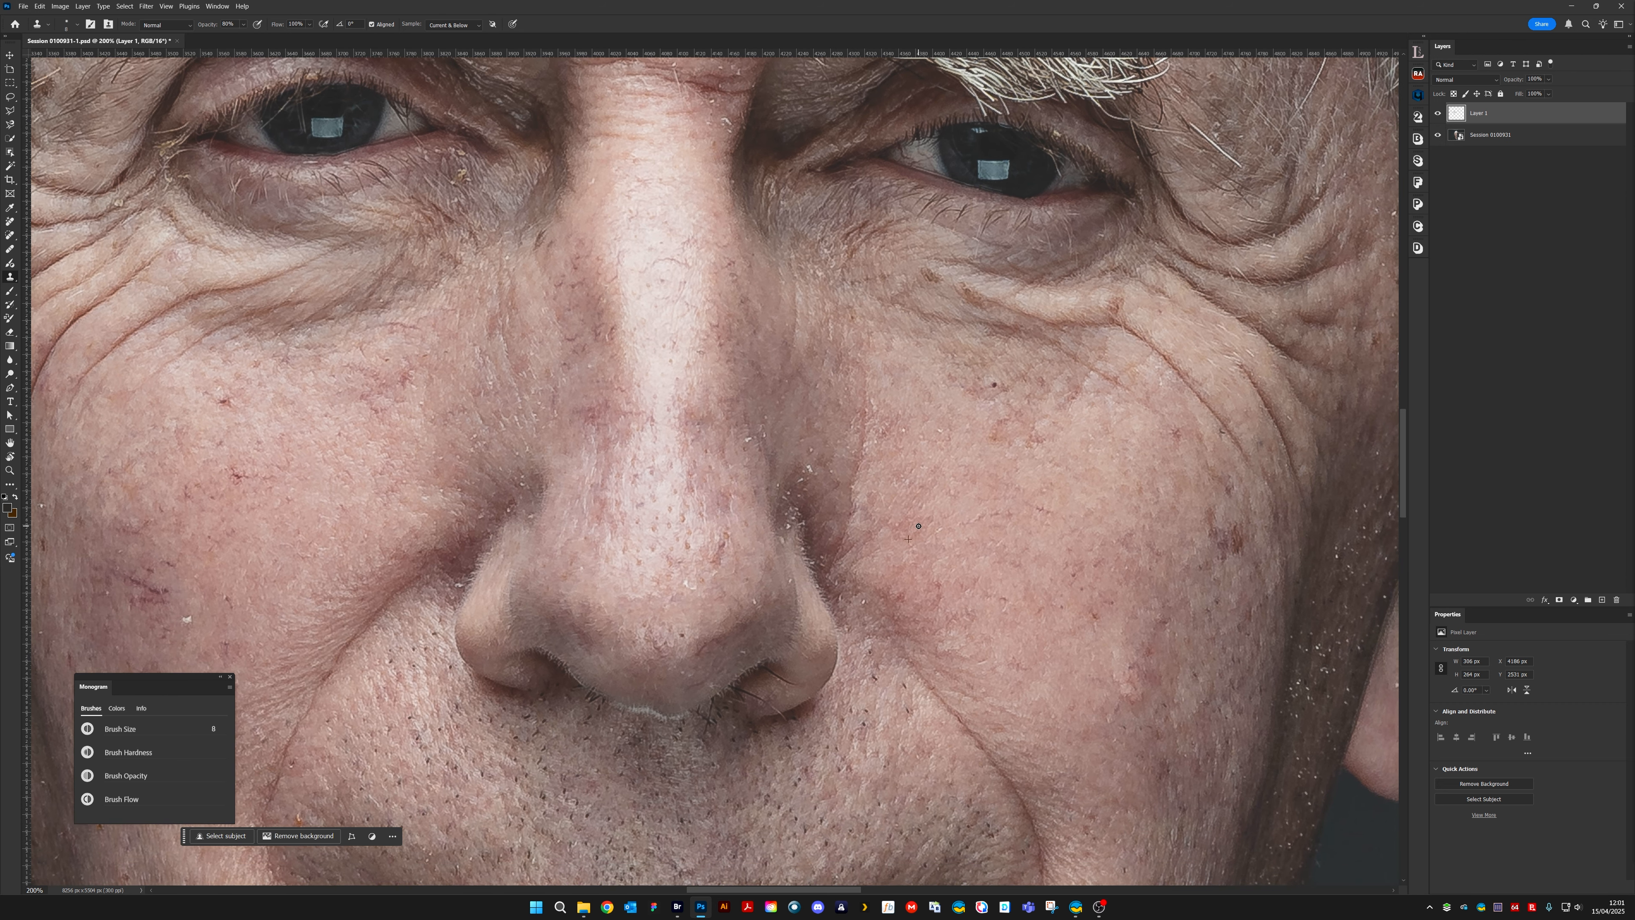
Clone out the white flakes in the crease above the right nostril
{"action": "left_click_drag", "start_coordinate": [796, 441], "coordinate": [808, 448]}
{"action": "left_click_drag", "start_coordinate": [764, 435], "coordinate": [767, 423]}
{"action": "left_click_drag", "start_coordinate": [802, 467], "coordinate": [806, 471]}
{"action": "left_click", "coordinate": [792, 498], "text": "alt"}
{"action": "left_click_drag", "start_coordinate": [791, 492], "coordinate": [797, 494]}
Clone away the remaining specks on the nose tip, the right nostril wing and its crease
{"action": "scroll", "coordinate": [1064, 484], "scroll_direction": "down", "scroll_amount": 3}
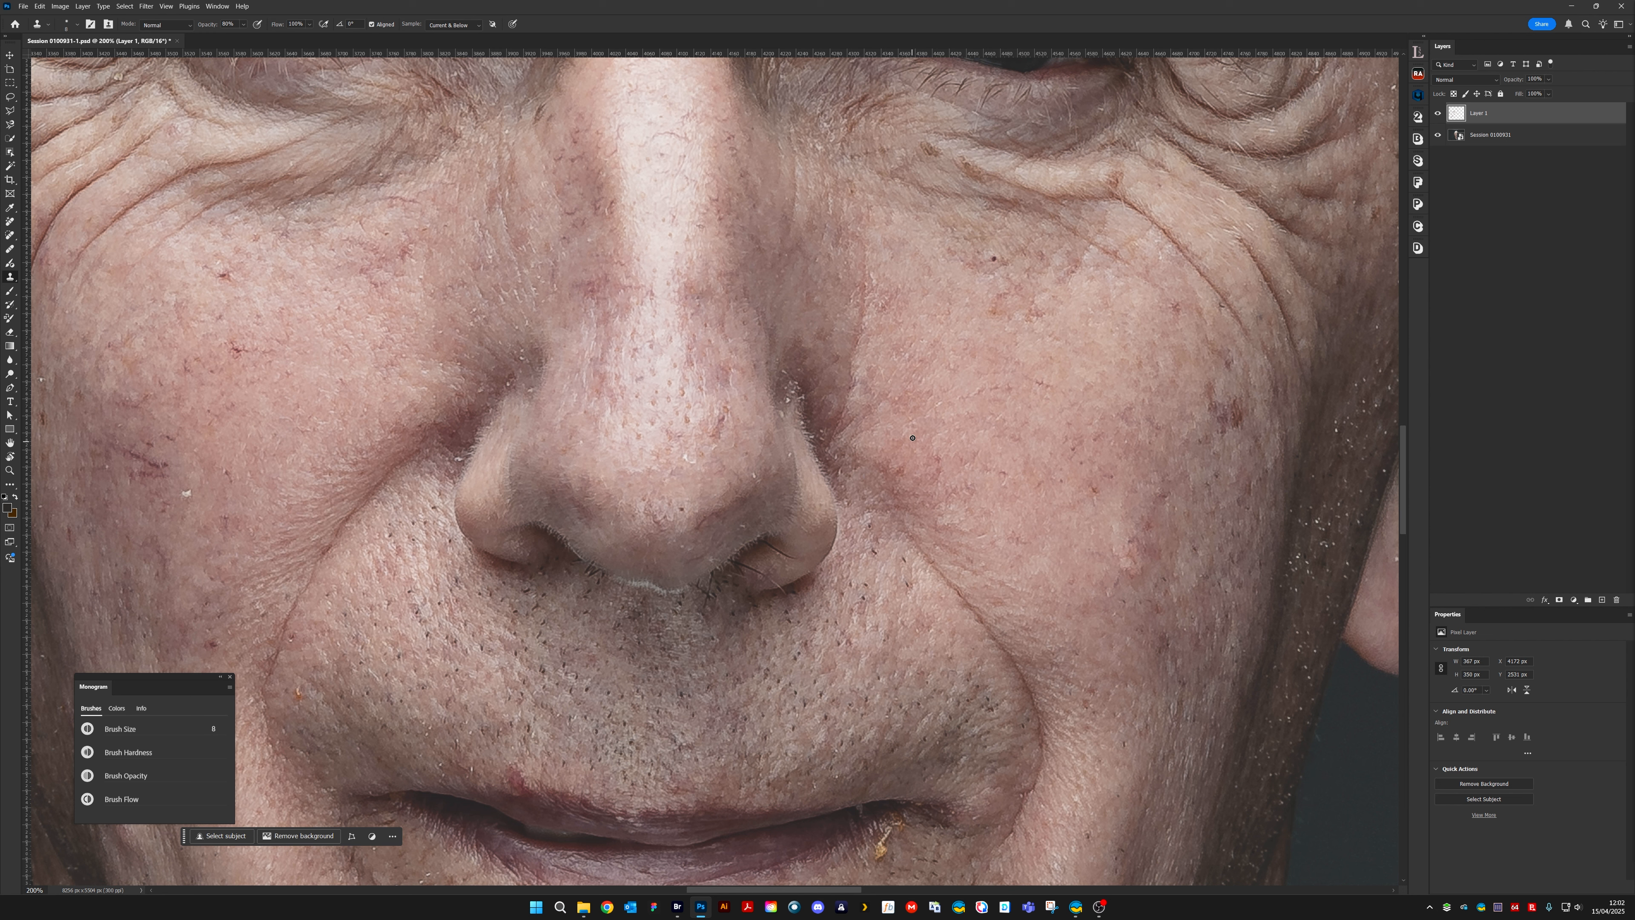
{"action": "left_click", "coordinate": [693, 460]}
{"action": "mouse_move", "coordinate": [722, 444]}
{"action": "left_mouse_down"}
{"action": "mouse_move", "coordinate": [634, 471]}
{"action": "mouse_move", "coordinate": [712, 522]}
{"action": "left_mouse_up"}
{"action": "left_click_drag", "start_coordinate": [791, 462], "coordinate": [790, 455]}
{"action": "left_click_drag", "start_coordinate": [785, 372], "coordinate": [787, 365]}
{"action": "left_click", "coordinate": [779, 392], "text": "alt"}
{"action": "left_click_drag", "start_coordinate": [787, 400], "coordinate": [785, 402]}
{"action": "left_click_drag", "start_coordinate": [820, 431], "coordinate": [823, 434]}
Clone out the pale flakes on the left side of the nose and the adjacent inner cheek
{"action": "left_click", "coordinate": [489, 349], "text": "alt"}
{"action": "left_click", "coordinate": [498, 344]}
{"action": "left_click_drag", "start_coordinate": [493, 328], "coordinate": [699, 427]}
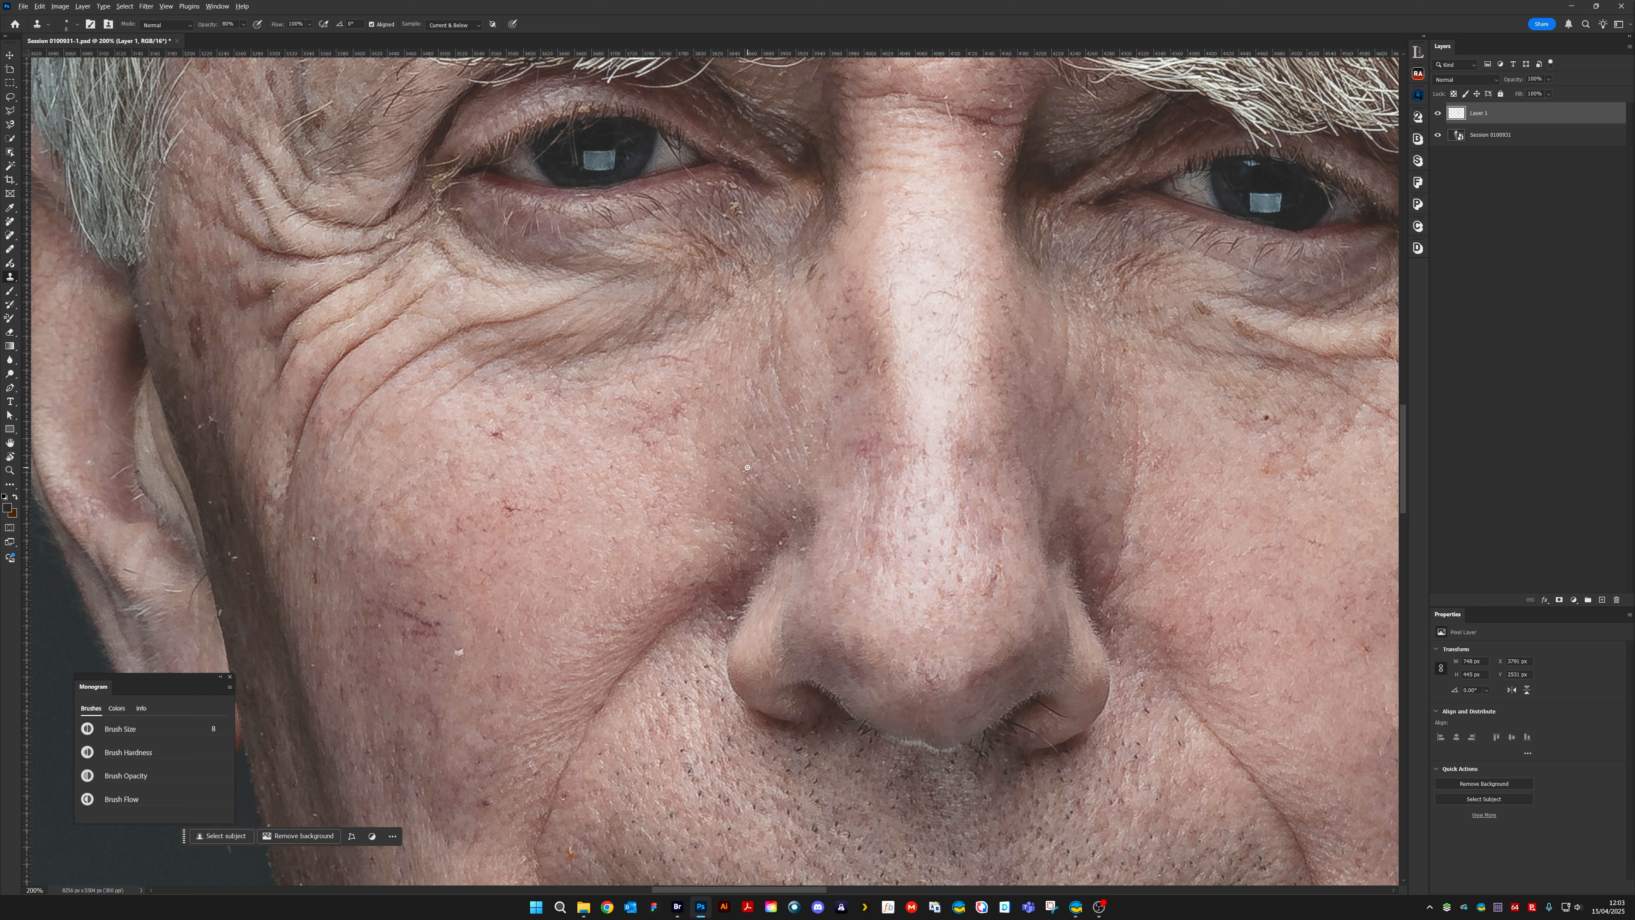
{"action": "left_click", "coordinate": [713, 492]}
{"action": "left_click", "coordinate": [752, 475]}
{"action": "left_click", "coordinate": [779, 465]}
{"action": "left_click", "coordinate": [748, 379]}
{"action": "left_click", "coordinate": [778, 454]}
{"action": "left_click", "coordinate": [795, 430]}
{"action": "left_click", "coordinate": [831, 452]}
Clone away the white flake on the lower left cheek
{"action": "left_click_drag", "start_coordinate": [456, 639], "coordinate": [737, 541]}
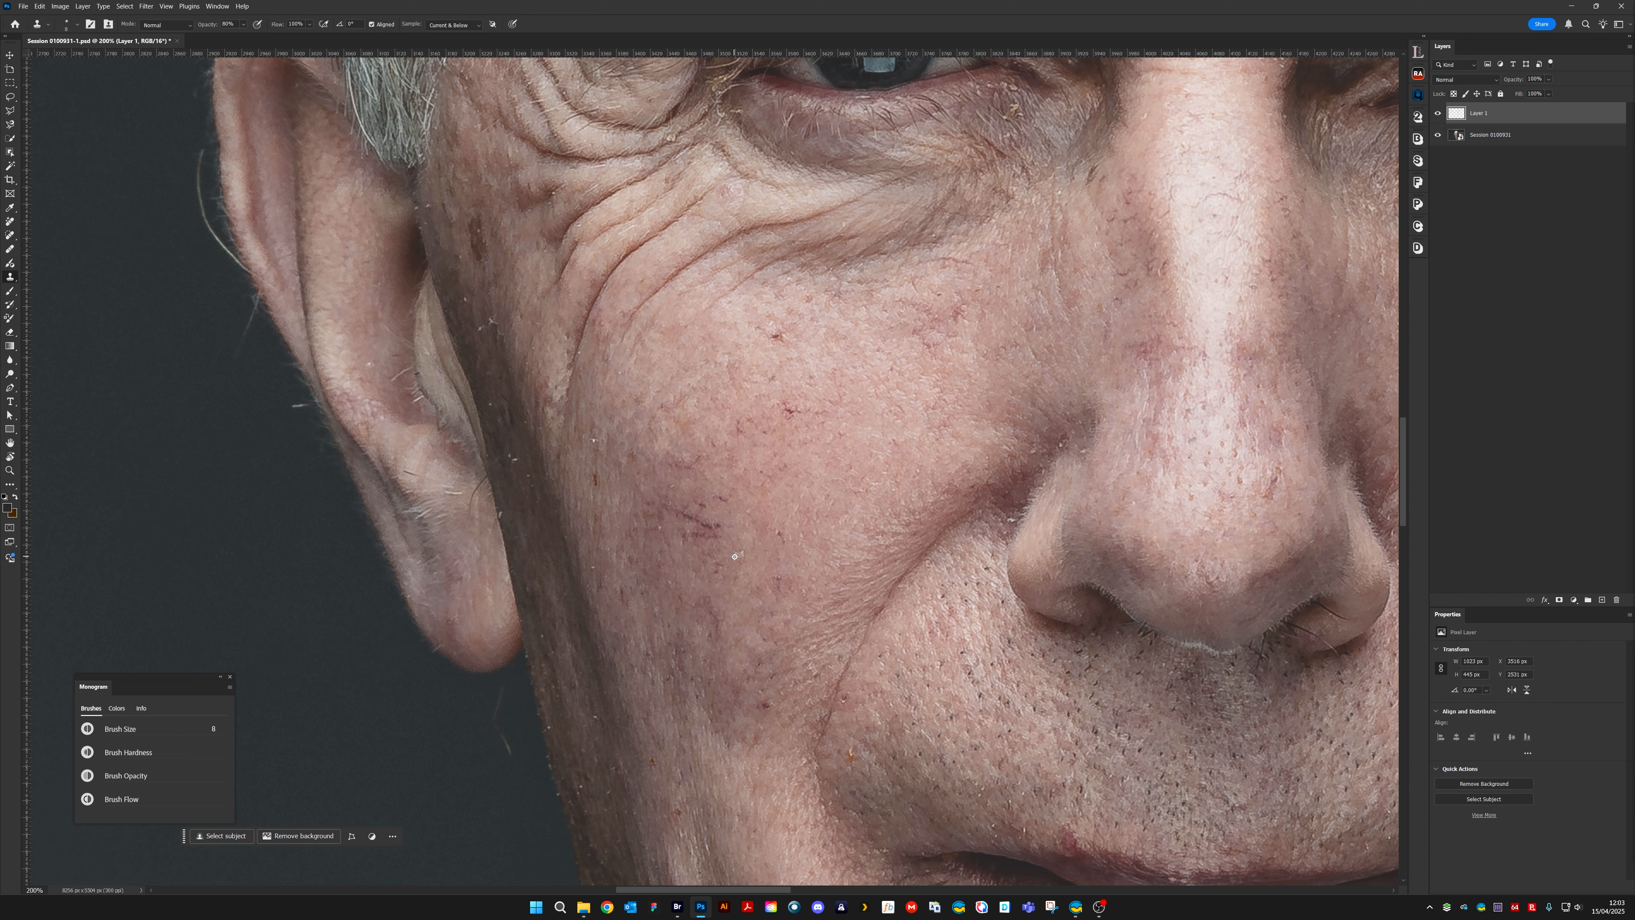
{"action": "left_click", "coordinate": [734, 552]}
{"action": "left_click_drag", "start_coordinate": [668, 468], "coordinate": [741, 570]}
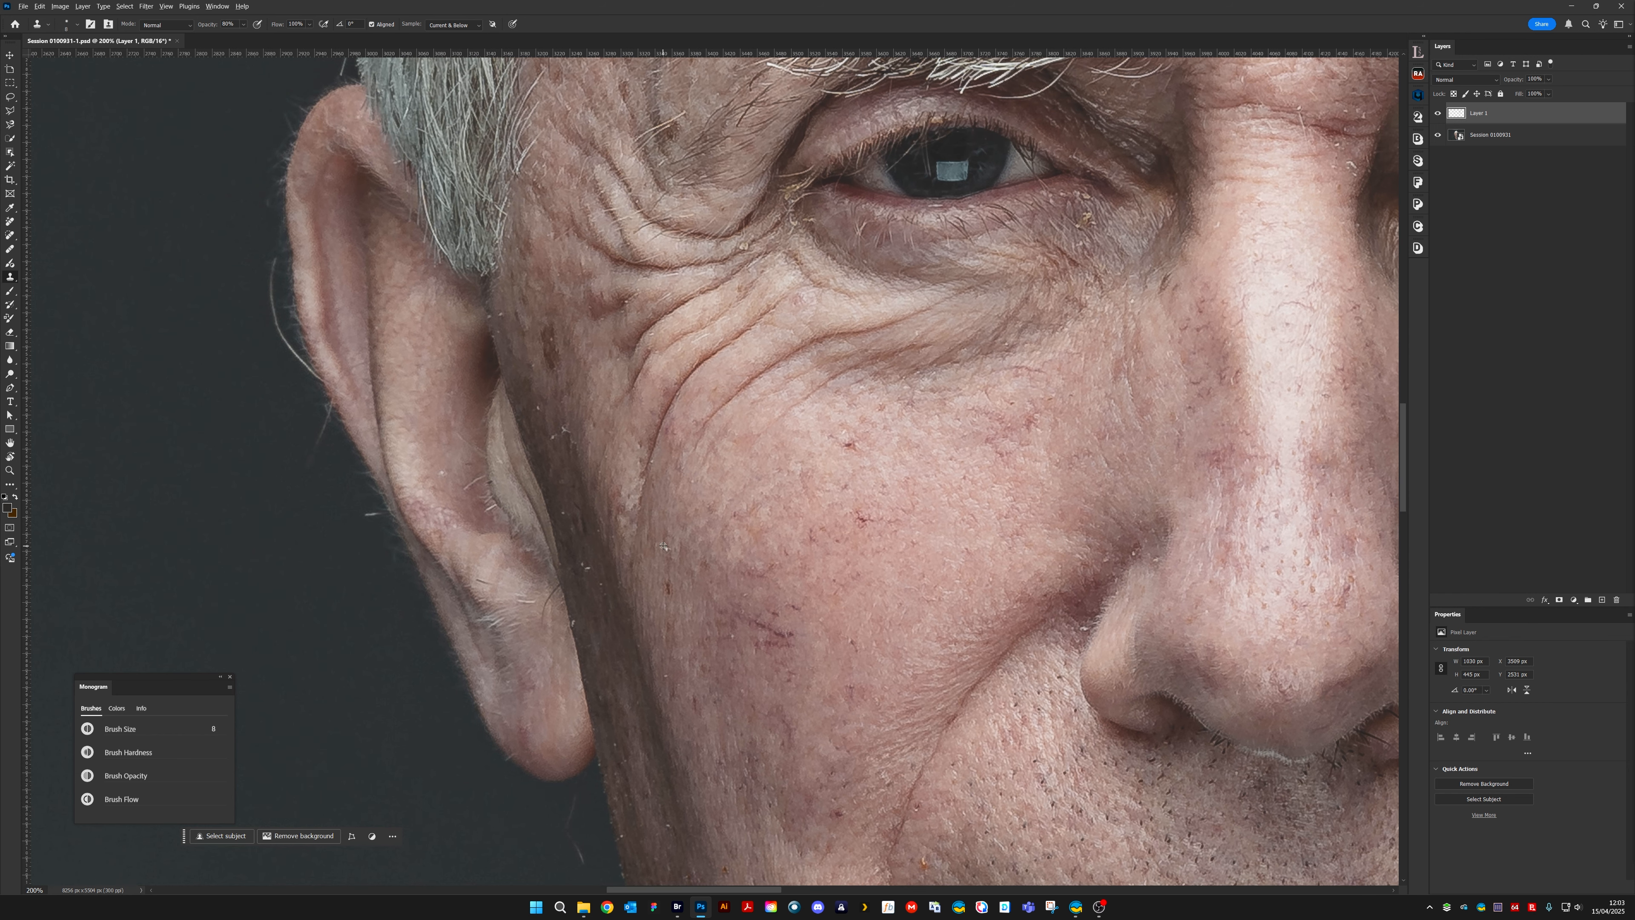
Clone out the white specks along the left edge of the face, from below the sideburn to the earlobe
{"action": "left_click", "coordinate": [552, 442]}
{"action": "left_click", "coordinate": [538, 411]}
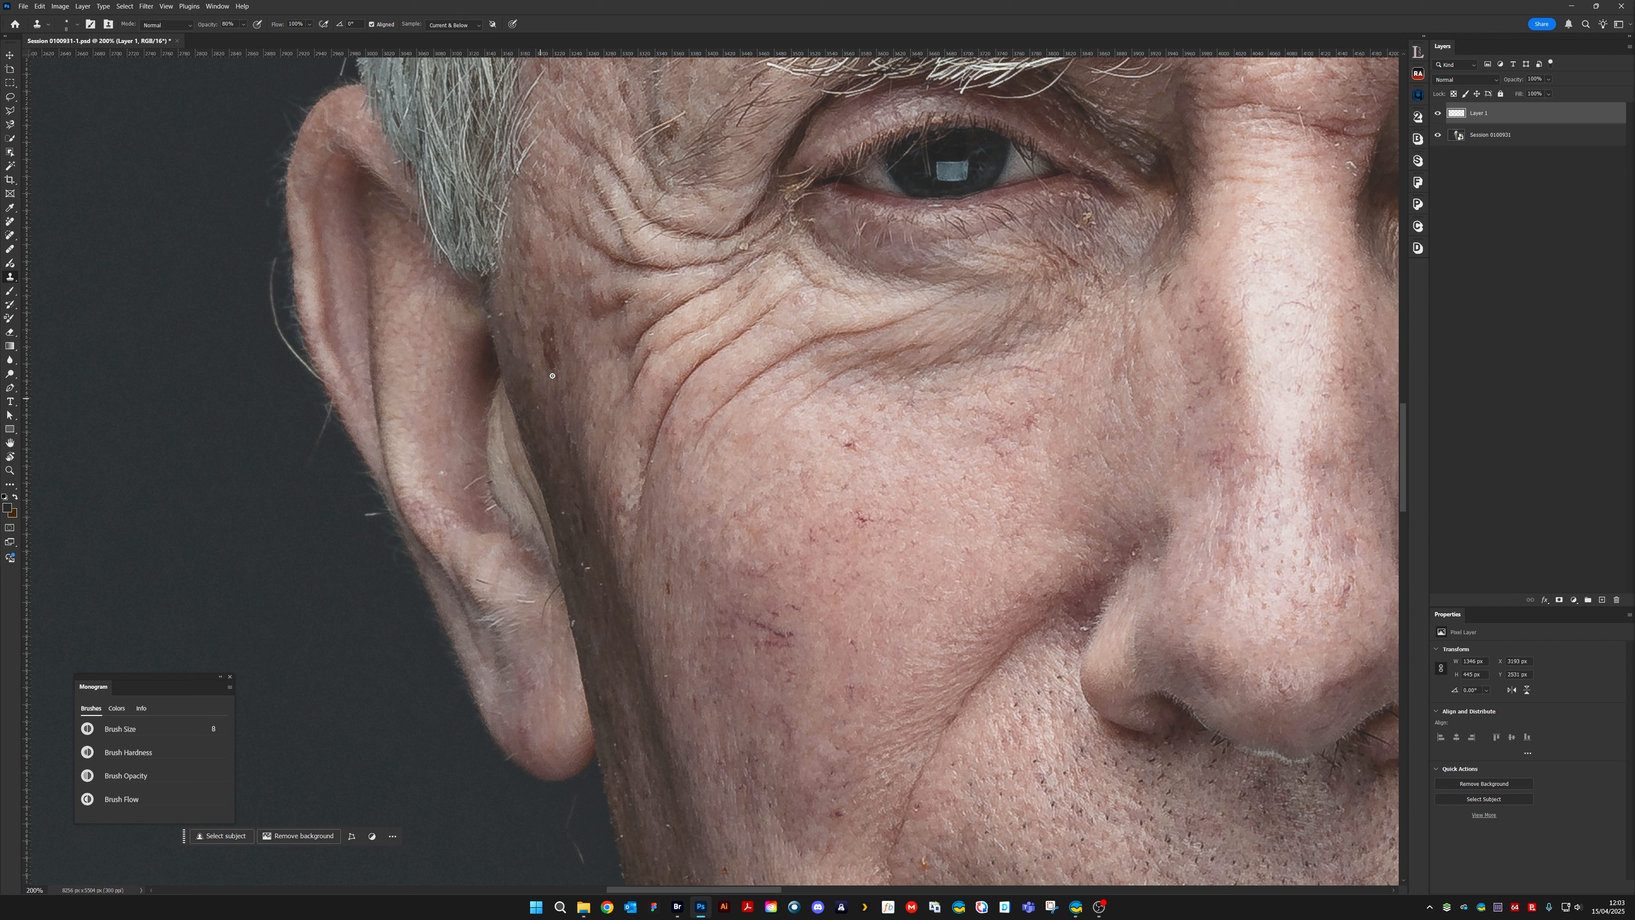
{"action": "left_click_drag", "start_coordinate": [496, 327], "coordinate": [500, 335]}
{"action": "left_click", "coordinate": [493, 324], "text": "alt"}
{"action": "left_click", "coordinate": [489, 317]}
{"action": "left_click", "coordinate": [494, 341], "text": "alt"}
{"action": "left_click", "coordinate": [494, 336]}
{"action": "left_click", "coordinate": [581, 509], "text": "alt"}
{"action": "left_click", "coordinate": [563, 513]}
{"action": "left_click", "coordinate": [587, 568]}
{"action": "left_click", "coordinate": [580, 575], "text": "alt"}
{"action": "left_click", "coordinate": [582, 564]}
Clone away the orange speck above the left mouth corner and a pale speck on the left jaw edge
{"action": "left_click_drag", "start_coordinate": [553, 610], "coordinate": [503, 448]}
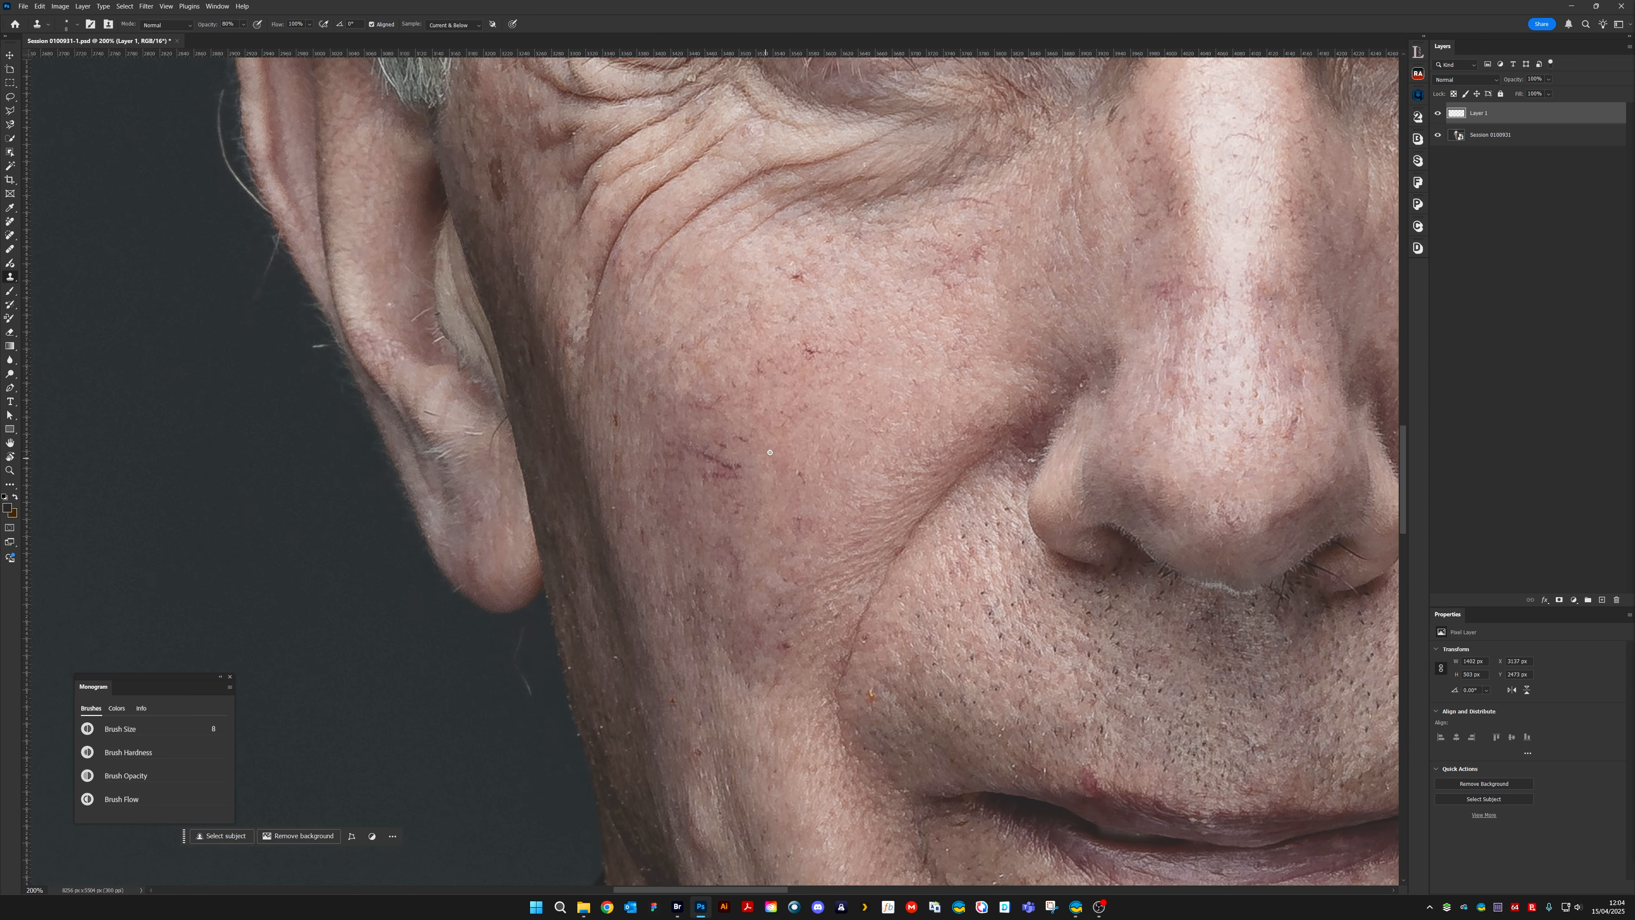
{"action": "left_click", "coordinate": [823, 534]}
{"action": "left_click_drag", "start_coordinate": [824, 535], "coordinate": [676, 350]}
{"action": "left_click", "coordinate": [721, 492], "text": "alt"}
{"action": "left_click", "coordinate": [723, 509]}
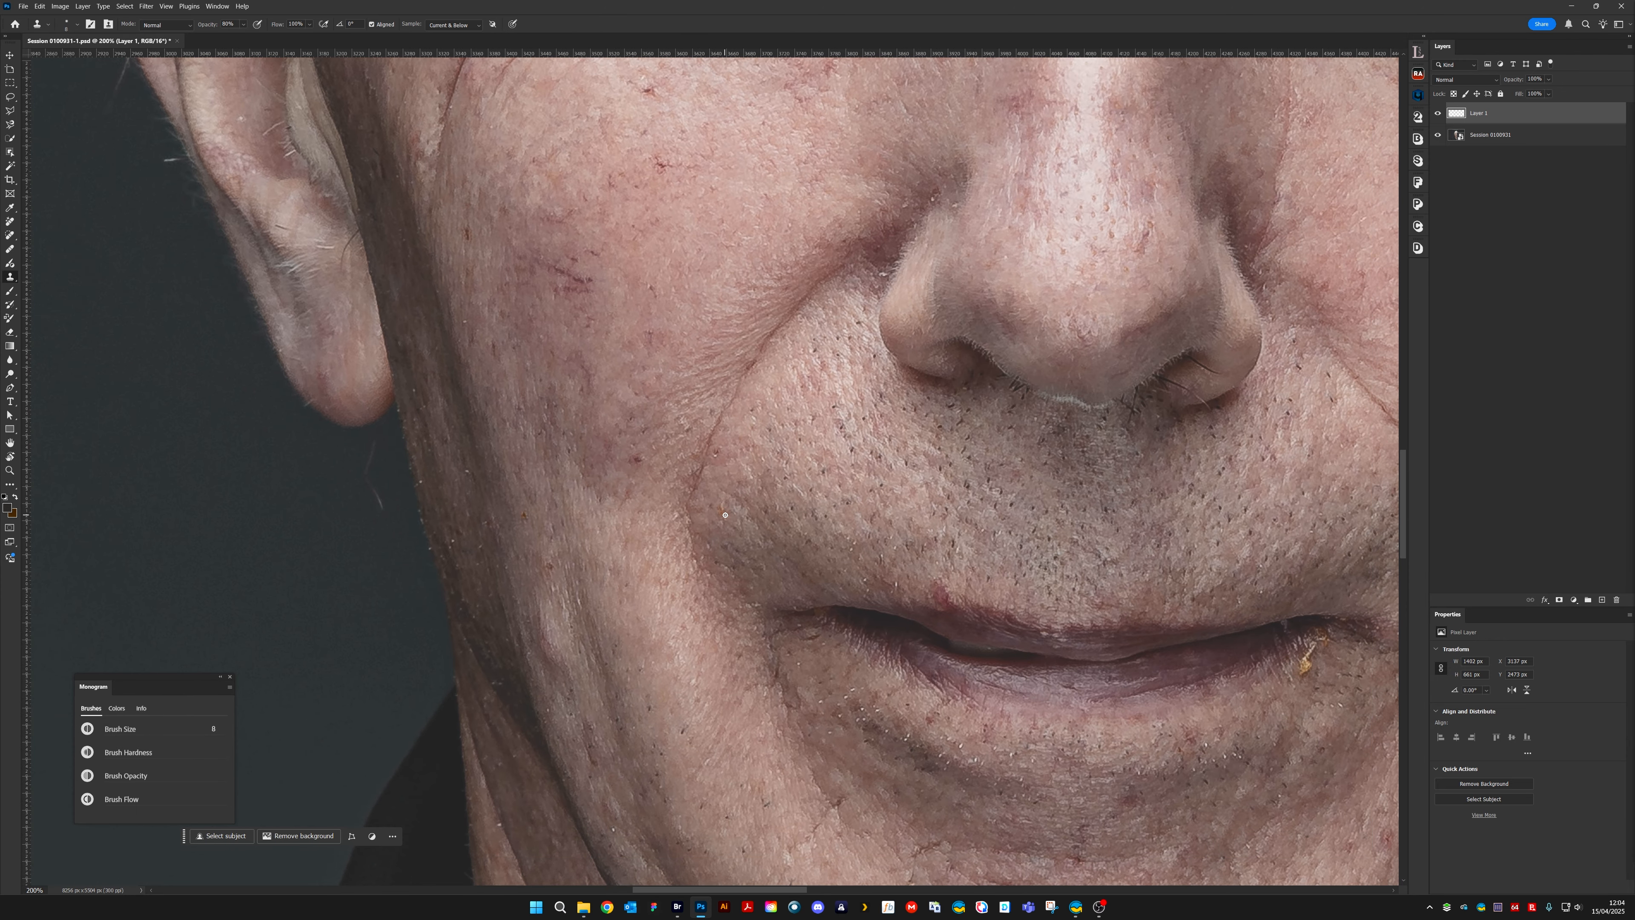
{"action": "left_click", "coordinate": [722, 510]}
{"action": "left_click_drag", "start_coordinate": [569, 541], "coordinate": [658, 456]}
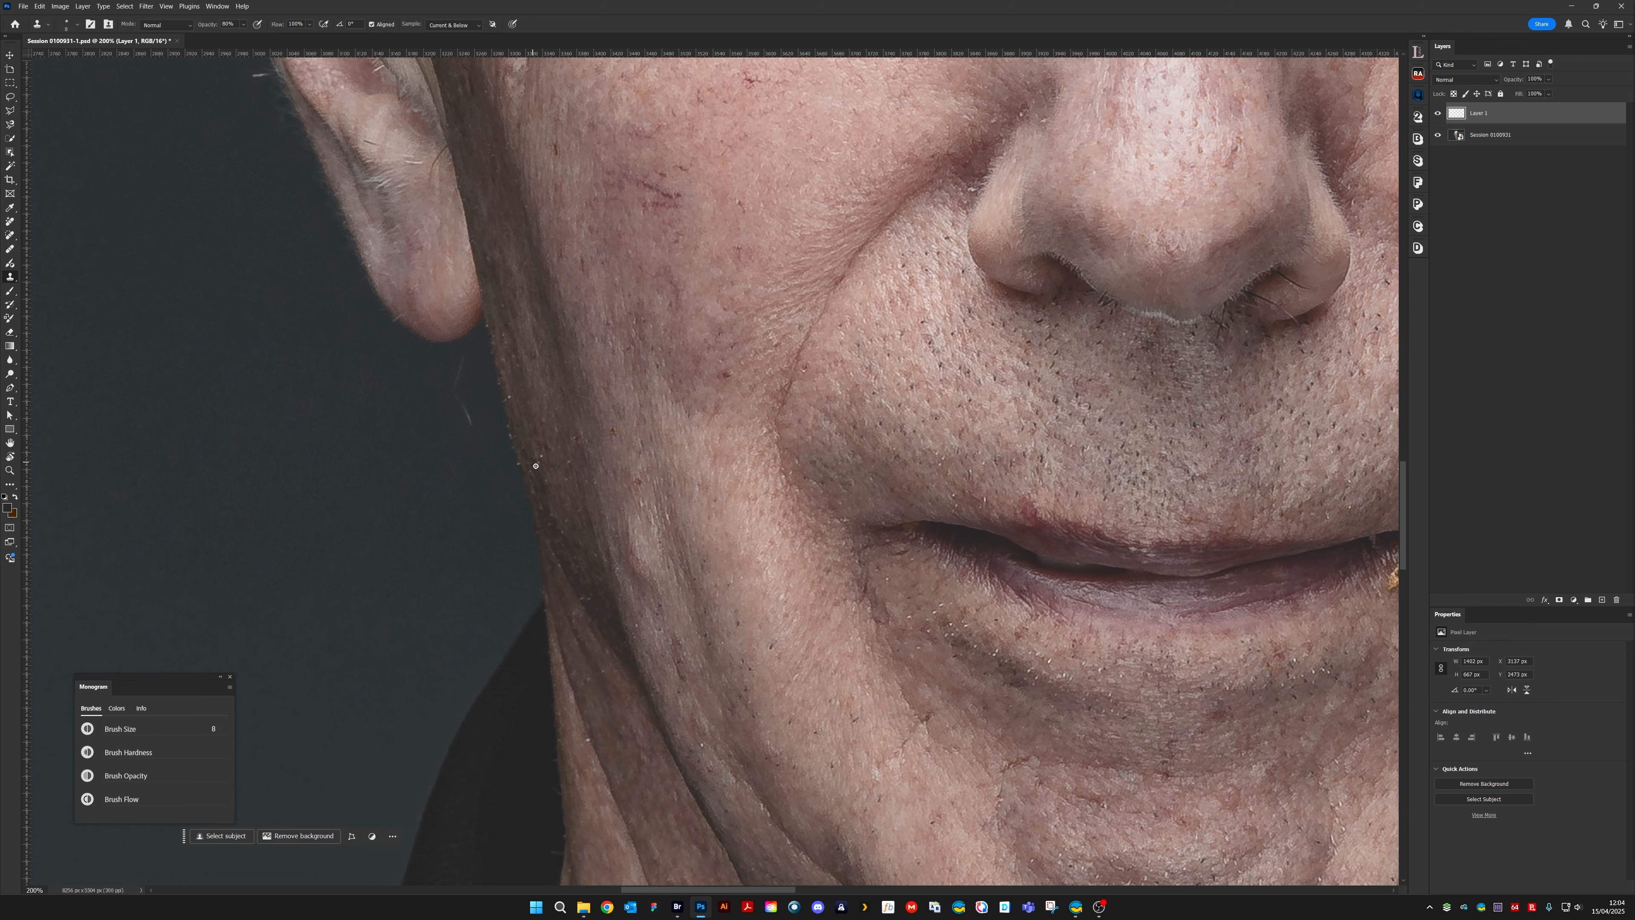
{"action": "left_click", "coordinate": [542, 459]}
Clone out the yellow crumb below the right corner of the mouth
{"action": "left_click_drag", "start_coordinate": [1255, 489], "coordinate": [693, 438]}
{"action": "left_click", "coordinate": [819, 522], "text": "alt"}
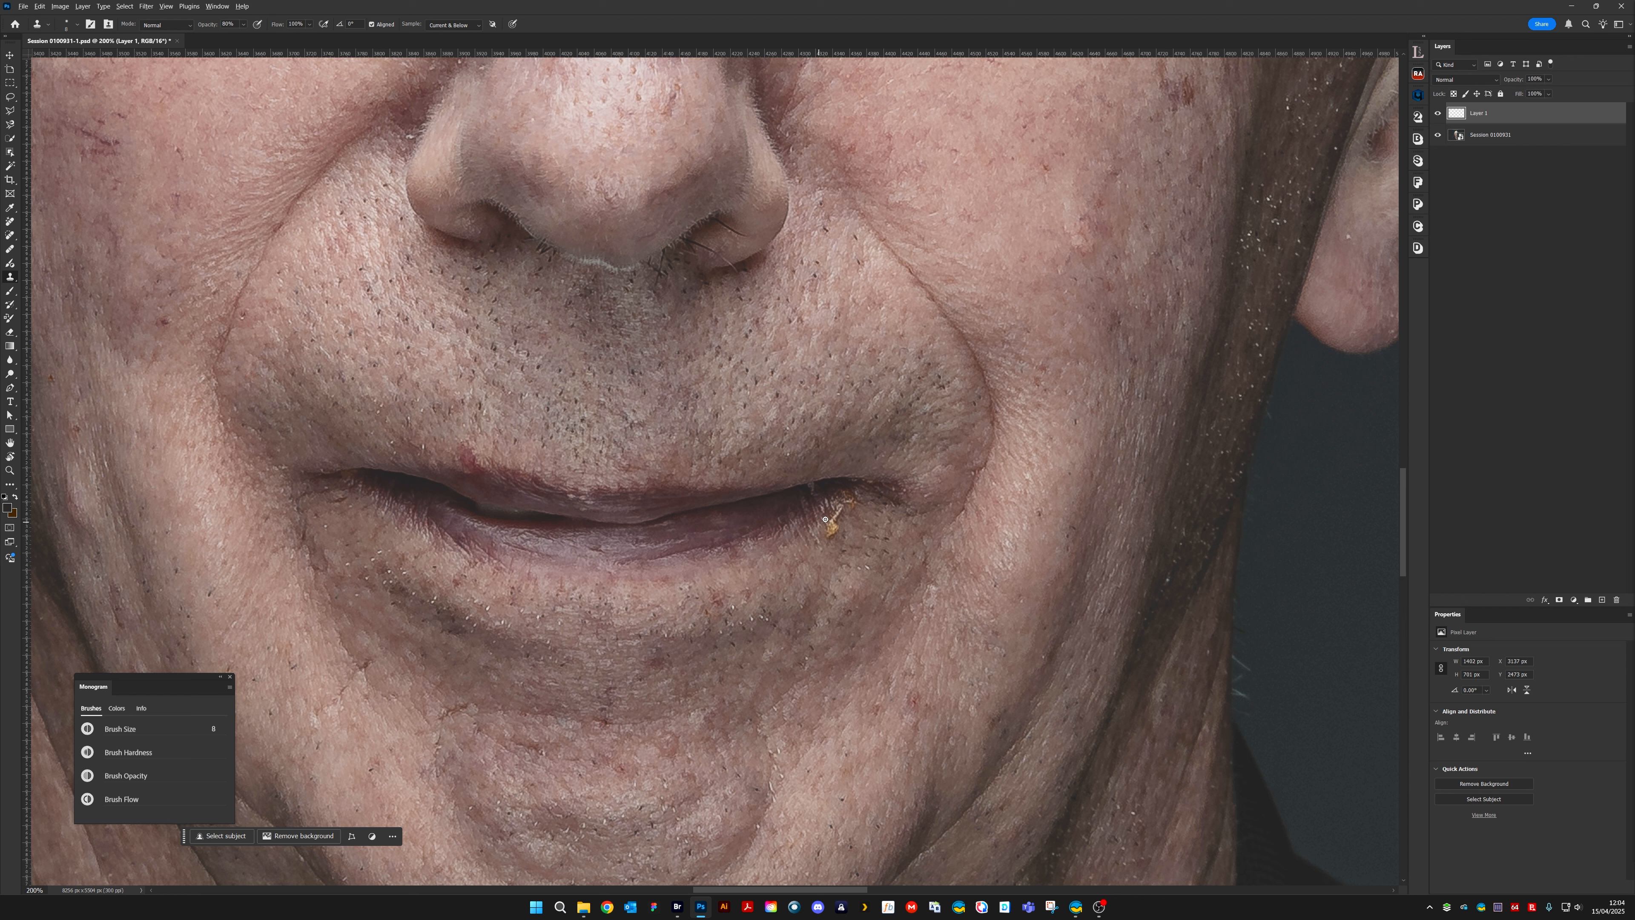
{"action": "left_click", "coordinate": [827, 523]}
{"action": "mouse_move", "coordinate": [825, 525]}
{"action": "left_mouse_down"}
{"action": "mouse_move", "coordinate": [860, 497]}
{"action": "mouse_move", "coordinate": [815, 526]}
{"action": "mouse_move", "coordinate": [839, 506]}
{"action": "mouse_move", "coordinate": [840, 529]}
{"action": "mouse_move", "coordinate": [868, 493]}
{"action": "mouse_move", "coordinate": [828, 506]}
{"action": "left_mouse_up"}
{"action": "left_click", "coordinate": [805, 534], "text": "alt"}
{"action": "left_click", "coordinate": [856, 505], "text": "alt"}
{"action": "left_click", "coordinate": [864, 497]}
Clone away the white flakes on the right temple between the eye wrinkles and the ear
{"action": "left_click_drag", "start_coordinate": [920, 439], "coordinate": [544, 113]}
{"action": "left_click_drag", "start_coordinate": [971, 492], "coordinate": [1011, 870]}
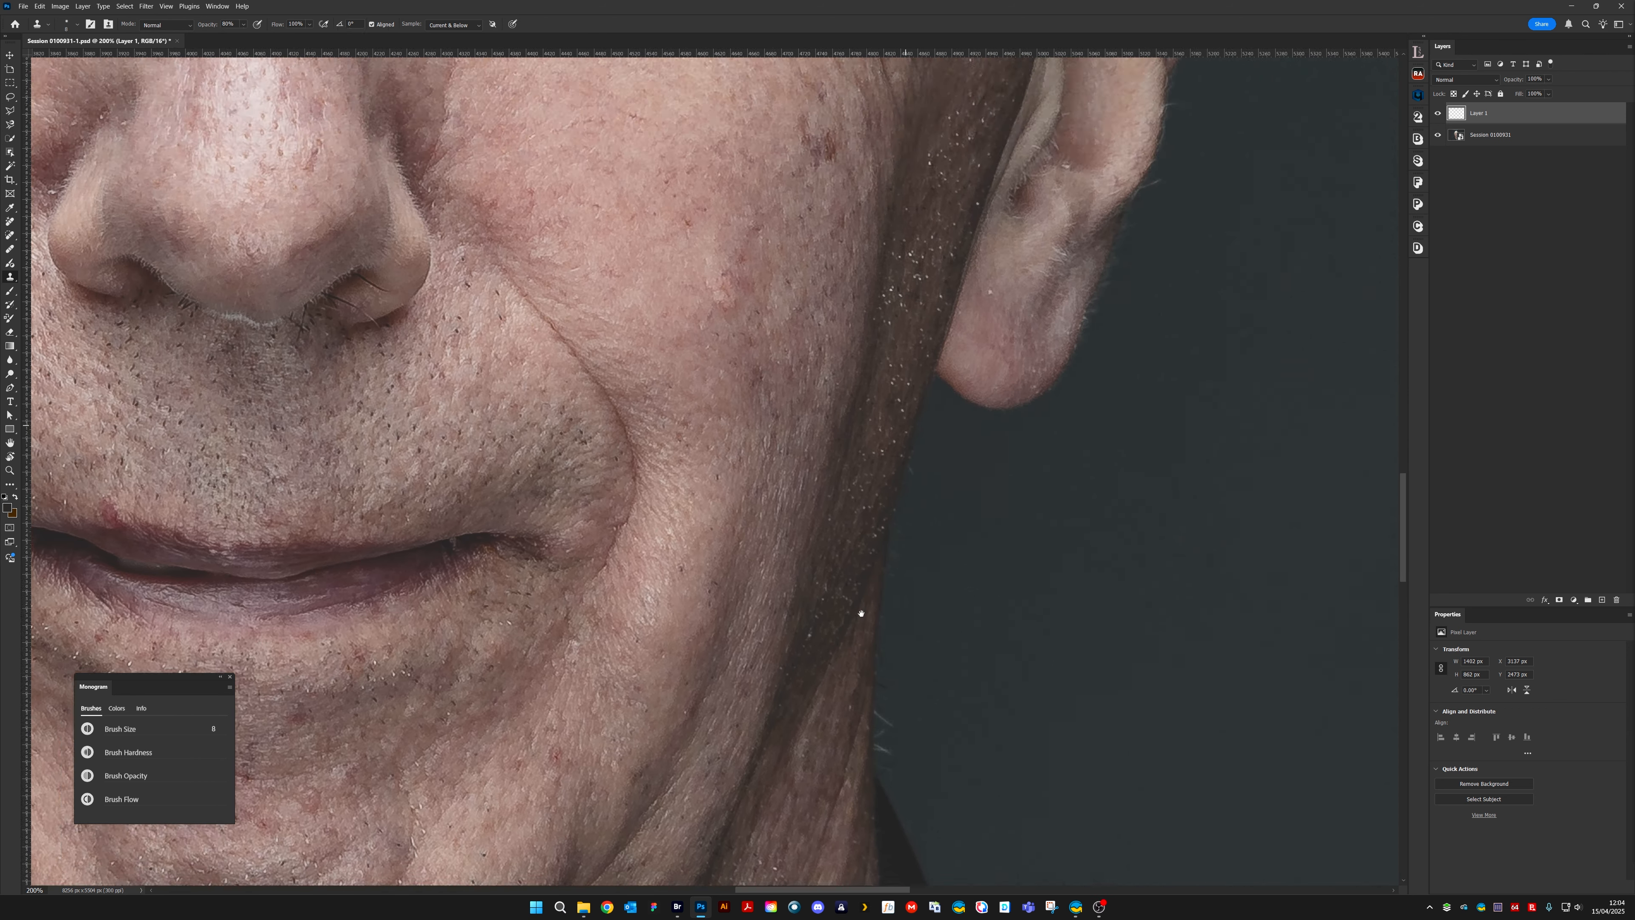
{"action": "left_click_drag", "start_coordinate": [1075, 90], "coordinate": [910, 879]}
{"action": "left_click_drag", "start_coordinate": [972, 193], "coordinate": [1030, 344]}
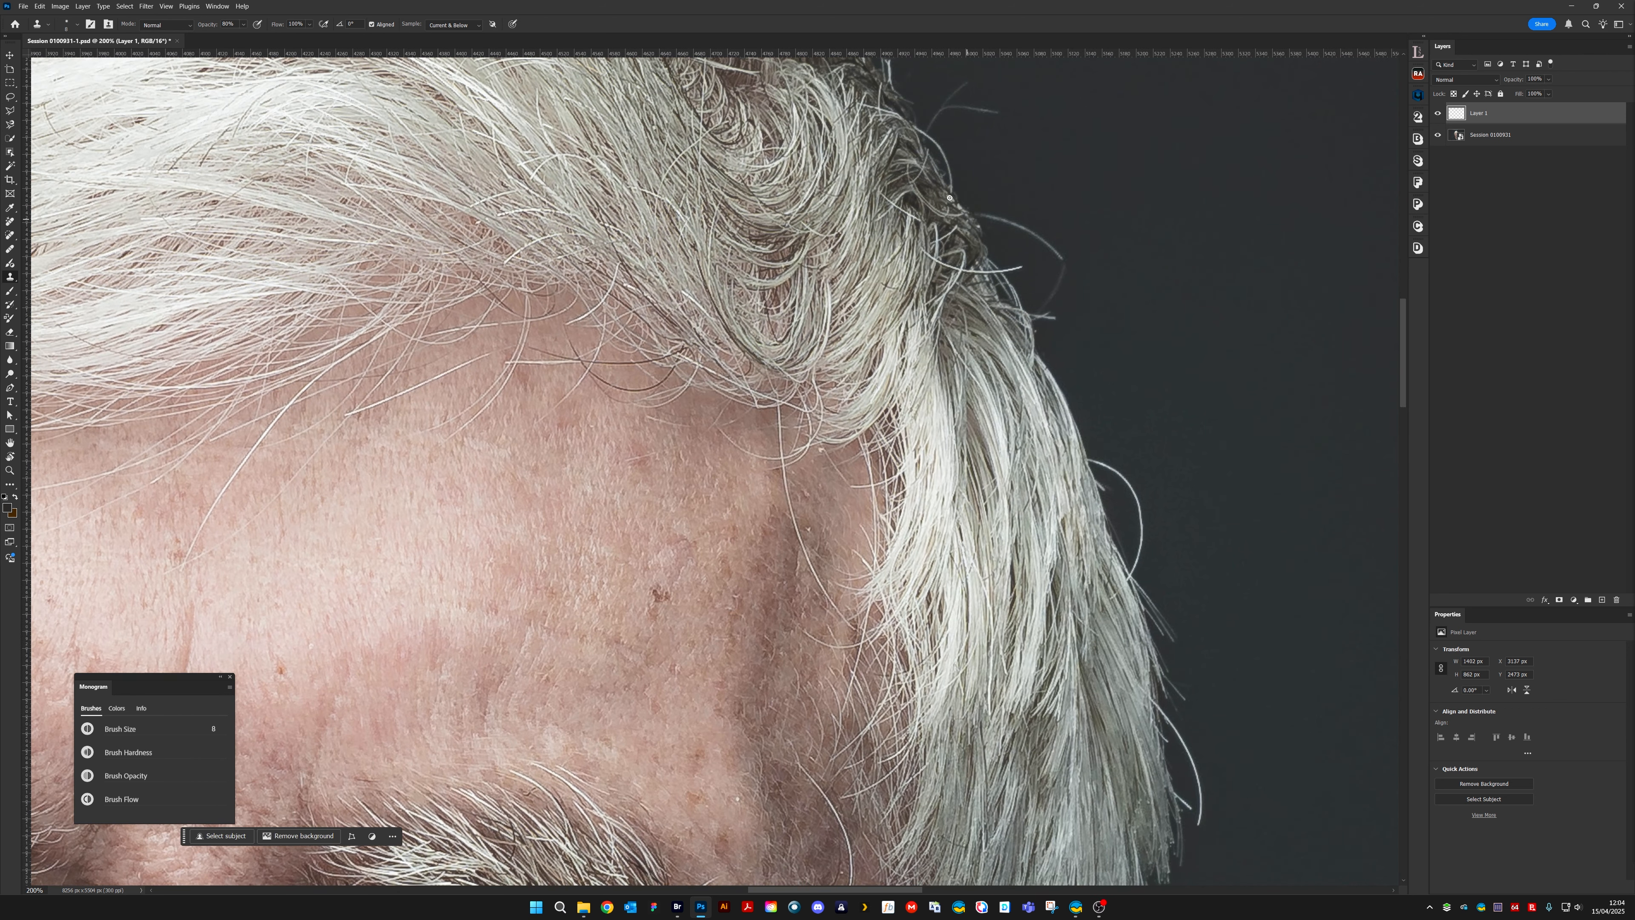
{"action": "mouse_move", "coordinate": [1022, 563]}
{"action": "left_mouse_down"}
{"action": "mouse_move", "coordinate": [996, 514]}
{"action": "mouse_move", "coordinate": [972, 110]}
{"action": "left_mouse_up"}
{"action": "left_click_drag", "start_coordinate": [908, 644], "coordinate": [1031, 244]}
{"action": "left_click", "coordinate": [1032, 436], "text": "alt"}
{"action": "left_click", "coordinate": [1031, 425]}
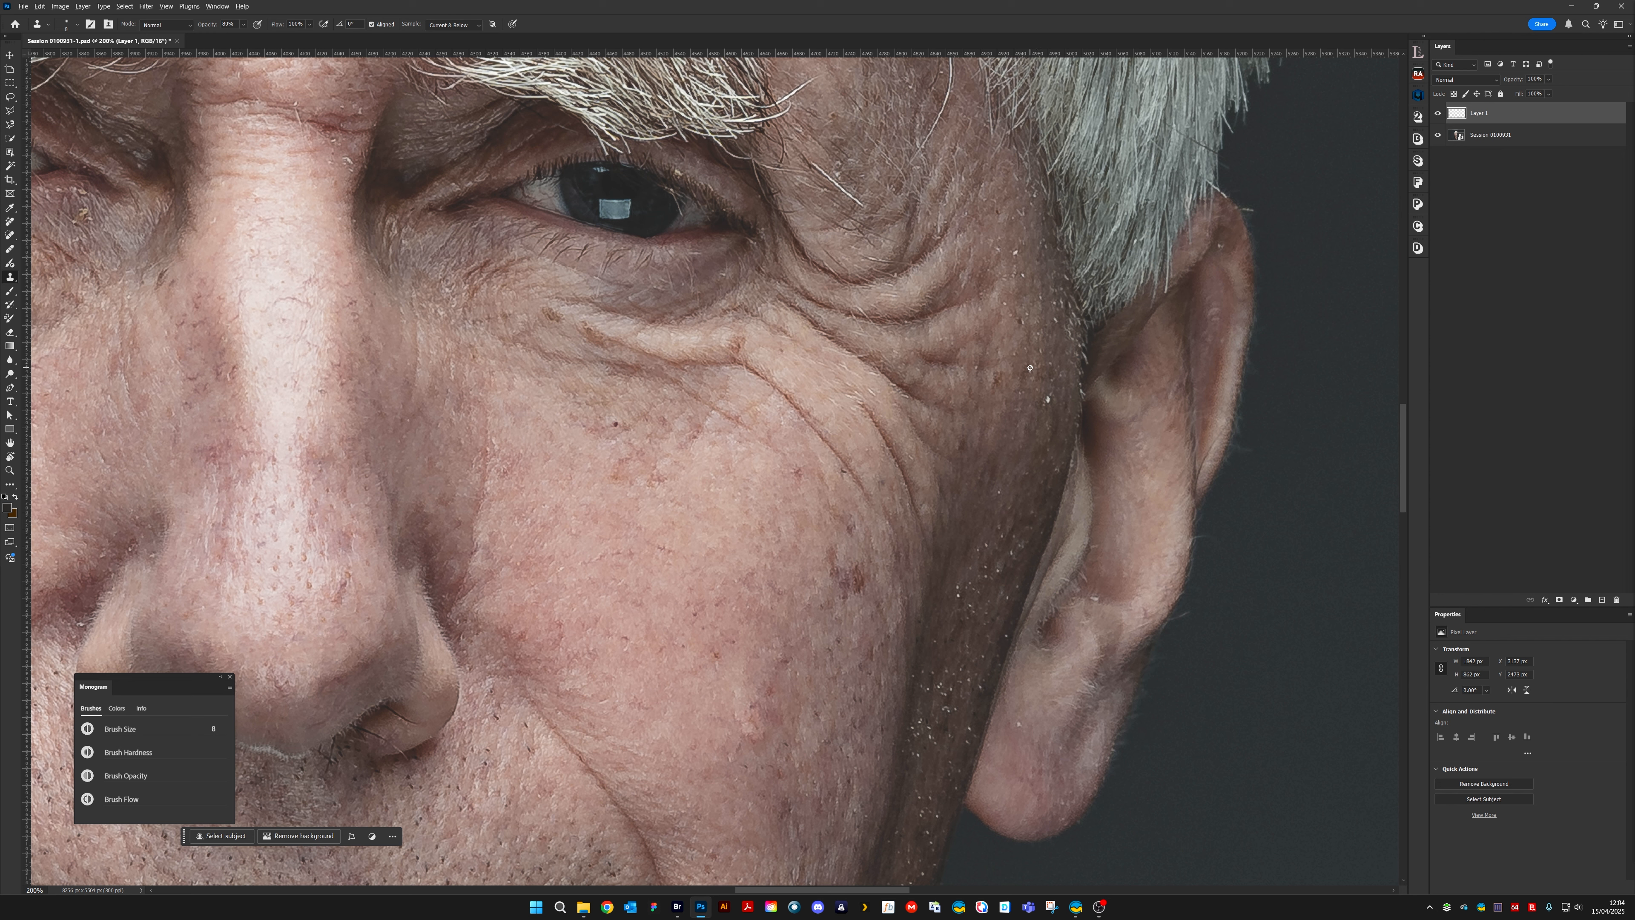
{"action": "left_click", "coordinate": [1047, 399], "text": "alt"}
{"action": "left_click", "coordinate": [1053, 392]}
{"action": "left_click", "coordinate": [1045, 406], "text": "alt"}
{"action": "left_click", "coordinate": [1050, 398]}
Clone out the first white specks on the shadowed strip of cheek beside the right earlobe
{"action": "left_click_drag", "start_coordinate": [999, 615], "coordinate": [952, 441]}
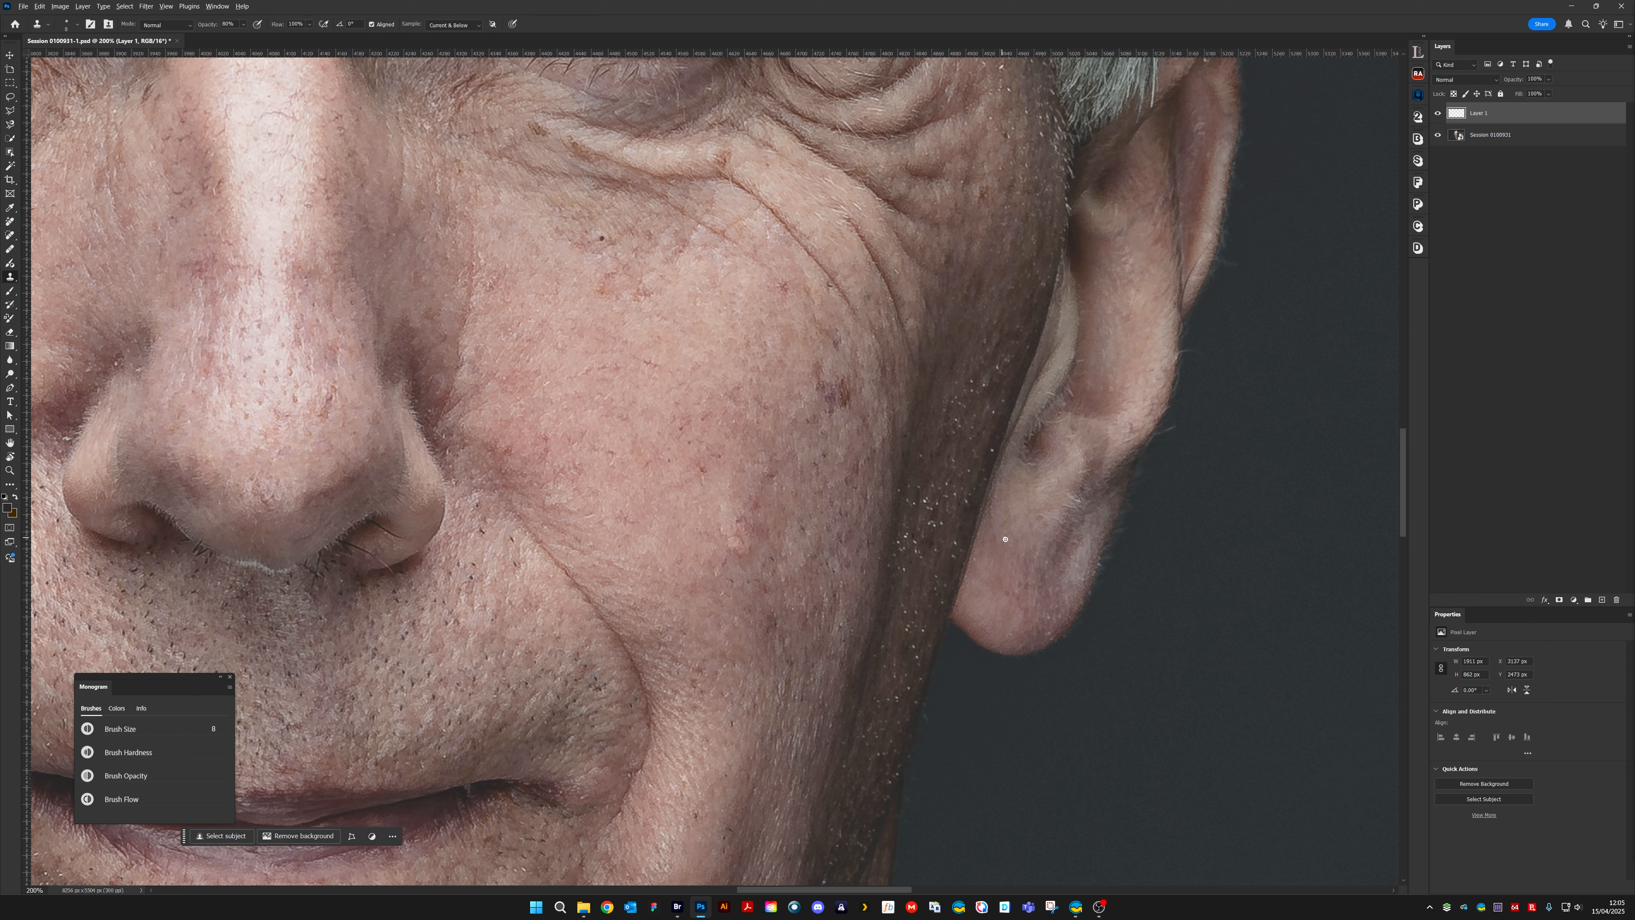
{"action": "scroll", "coordinate": [983, 494], "scroll_direction": "down", "scroll_amount": 5}
{"action": "scroll", "coordinate": [983, 494], "scroll_direction": "left", "scroll_amount": 2}
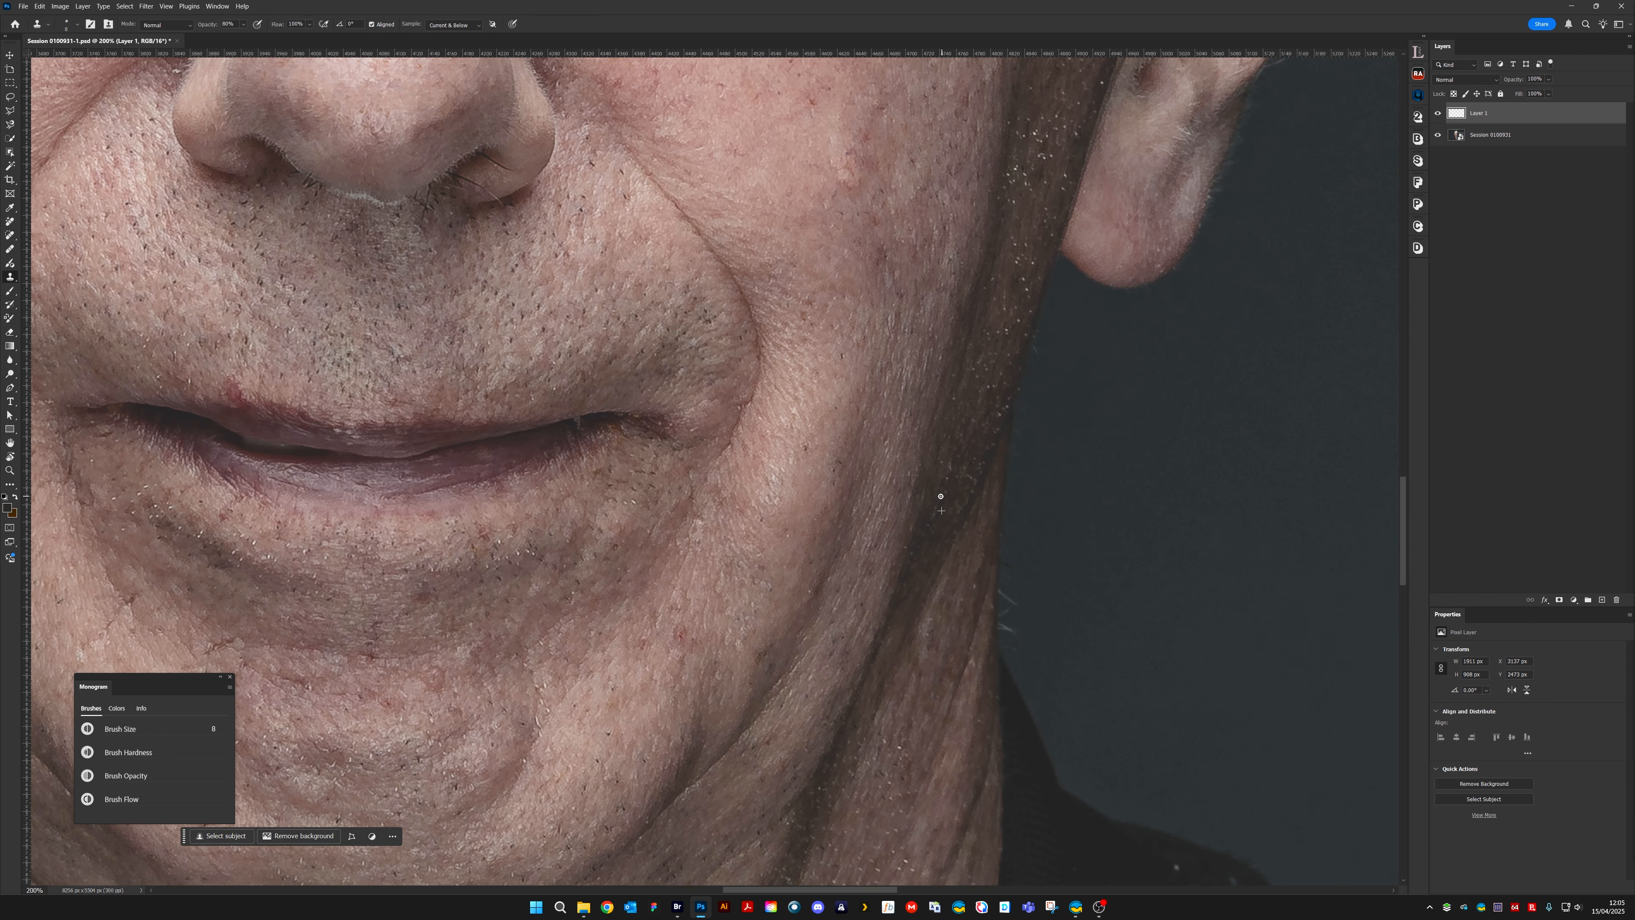
{"action": "scroll", "coordinate": [950, 568], "scroll_direction": "up", "scroll_amount": 5}
{"action": "scroll", "coordinate": [973, 370], "scroll_direction": "right", "scroll_amount": 2}
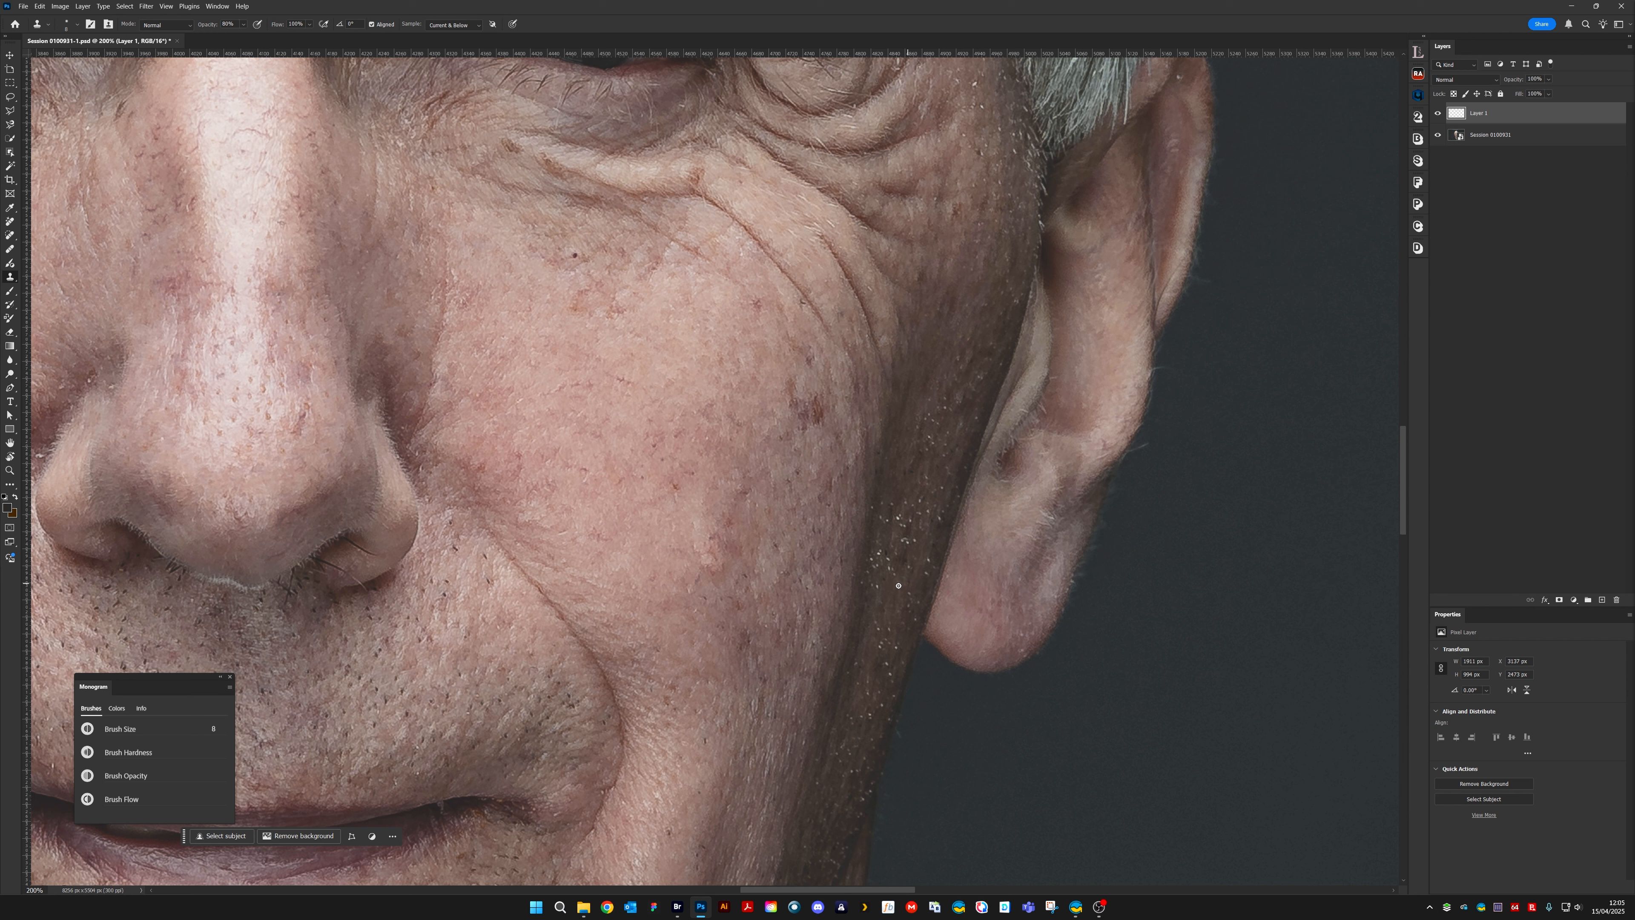
{"action": "left_click", "coordinate": [876, 596], "text": "alt"}
{"action": "left_click", "coordinate": [874, 565], "text": "alt"}
{"action": "left_click", "coordinate": [872, 559]}
Reduce the brush size to 7 and clone away the dense white flakes beside the right earlobe at 300% zoom
{"action": "key", "text": "ctrl+plus"}
{"action": "left_click_drag", "start_coordinate": [960, 599], "coordinate": [828, 416]}
{"action": "key", "text": "bracketleft"}
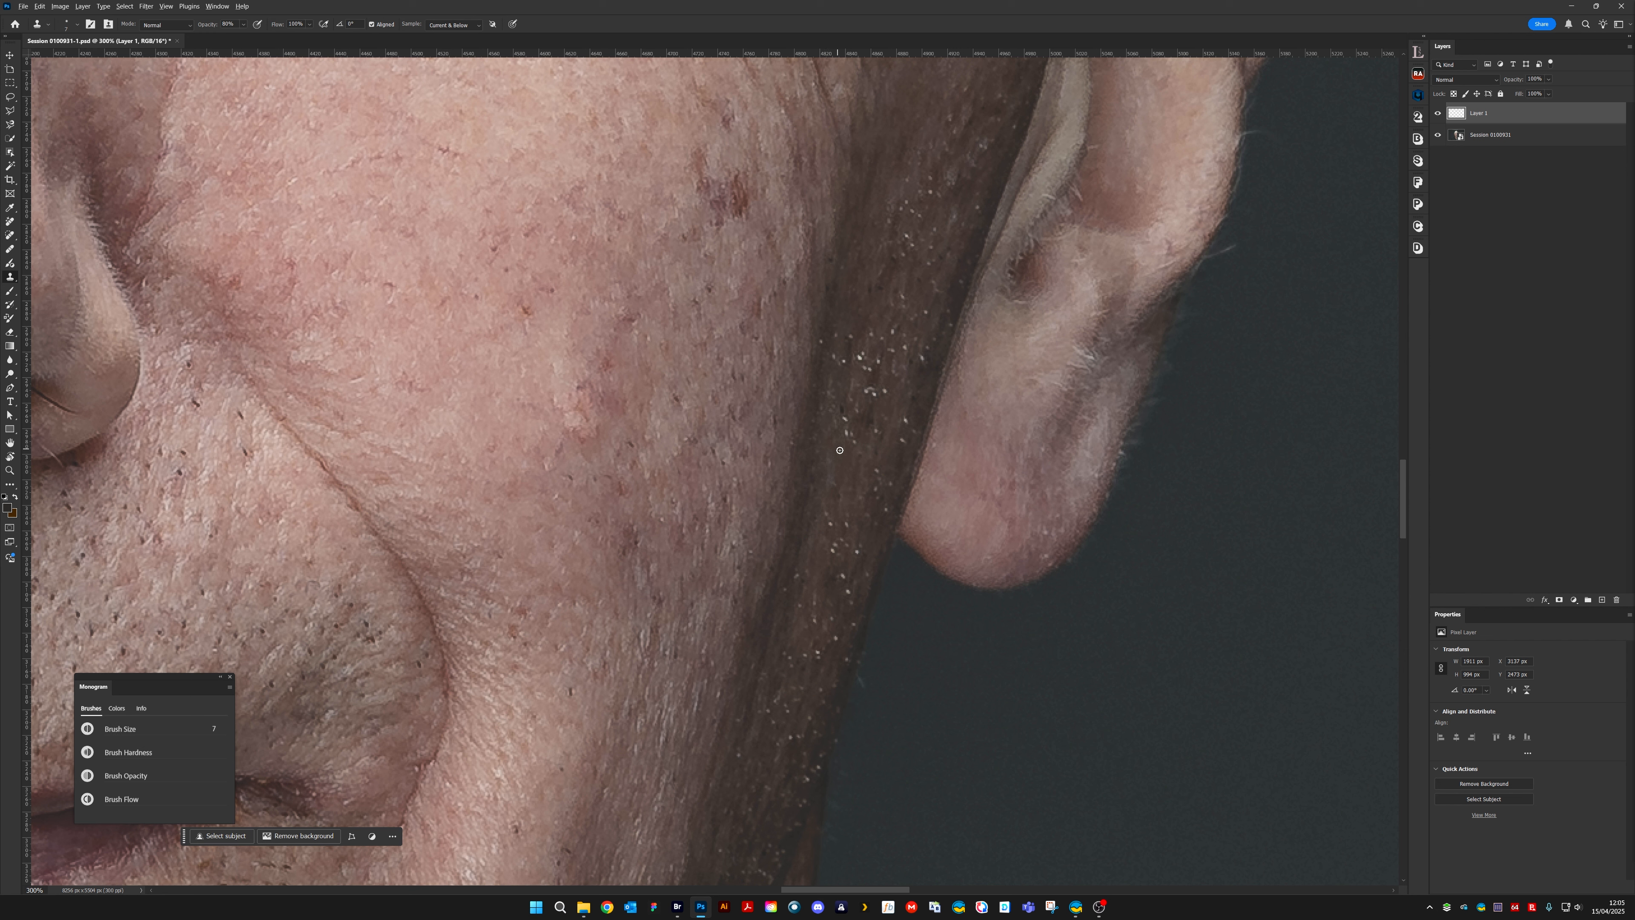
{"action": "left_click", "coordinate": [846, 430]}
{"action": "left_click", "coordinate": [842, 410]}
{"action": "left_click", "coordinate": [822, 323], "text": "alt"}
{"action": "left_click", "coordinate": [822, 340]}
{"action": "left_click", "coordinate": [835, 334]}
{"action": "left_click", "coordinate": [834, 357]}
{"action": "left_click", "coordinate": [852, 333]}
{"action": "left_click", "coordinate": [871, 325]}
{"action": "left_click", "coordinate": [873, 393]}
{"action": "left_click", "coordinate": [867, 390]}
{"action": "left_click", "coordinate": [867, 369]}
{"action": "scroll", "coordinate": [913, 342], "scroll_direction": "down", "scroll_amount": 4}
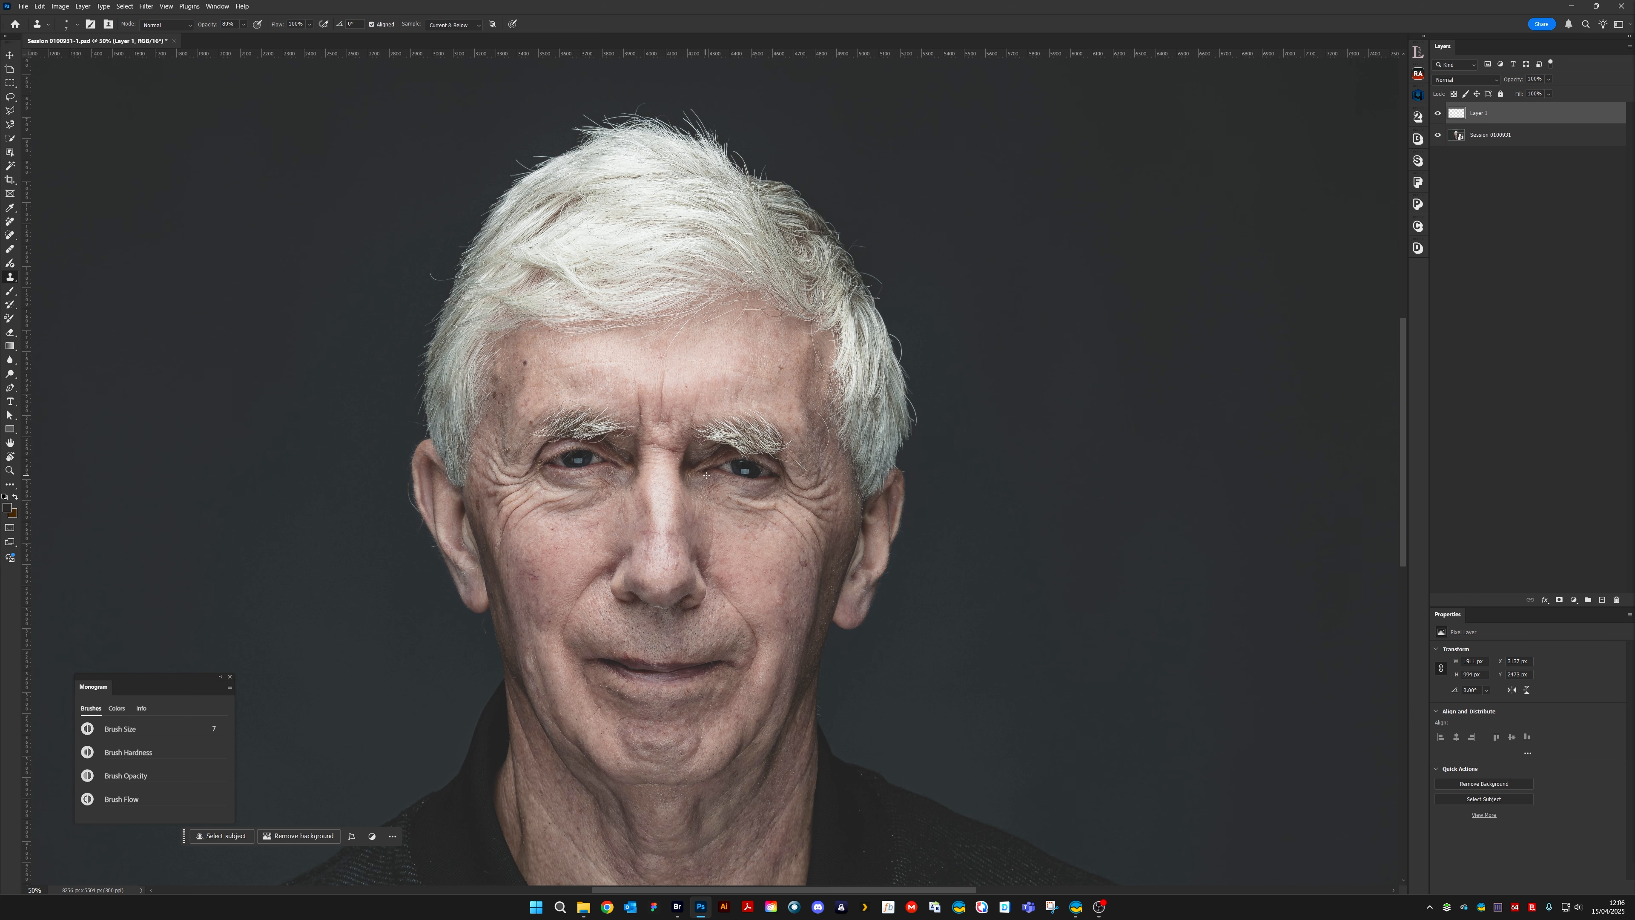
{"action": "scroll", "coordinate": [706, 458], "scroll_direction": "down", "scroll_amount": 2}
{"action": "scroll", "coordinate": [706, 458], "scroll_direction": "up", "scroll_amount": 2}
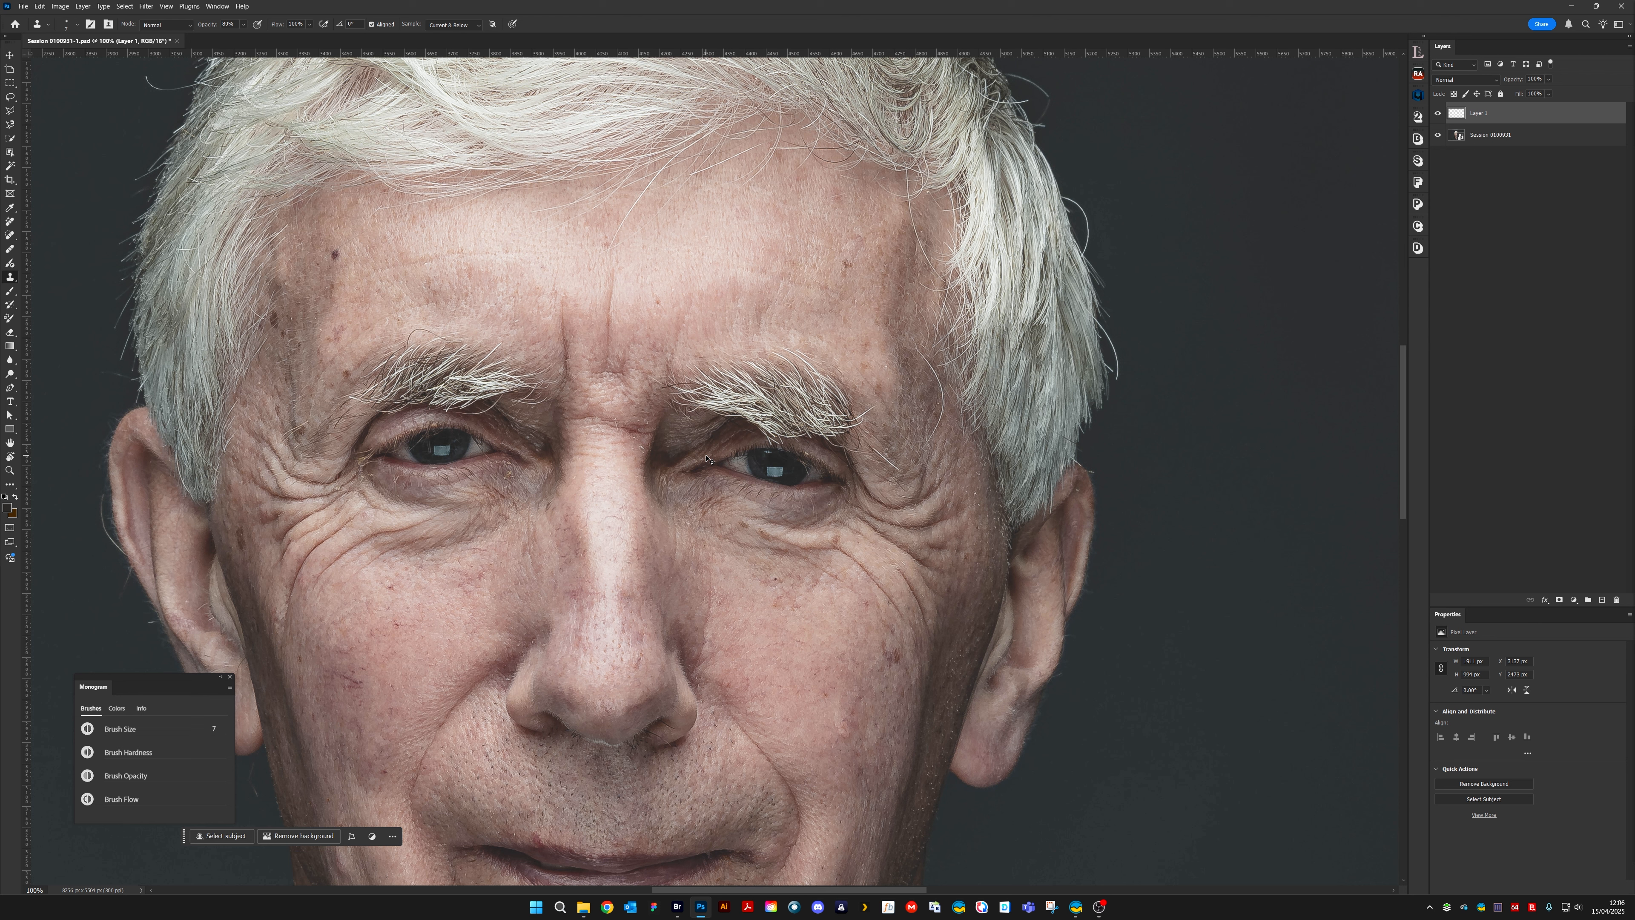
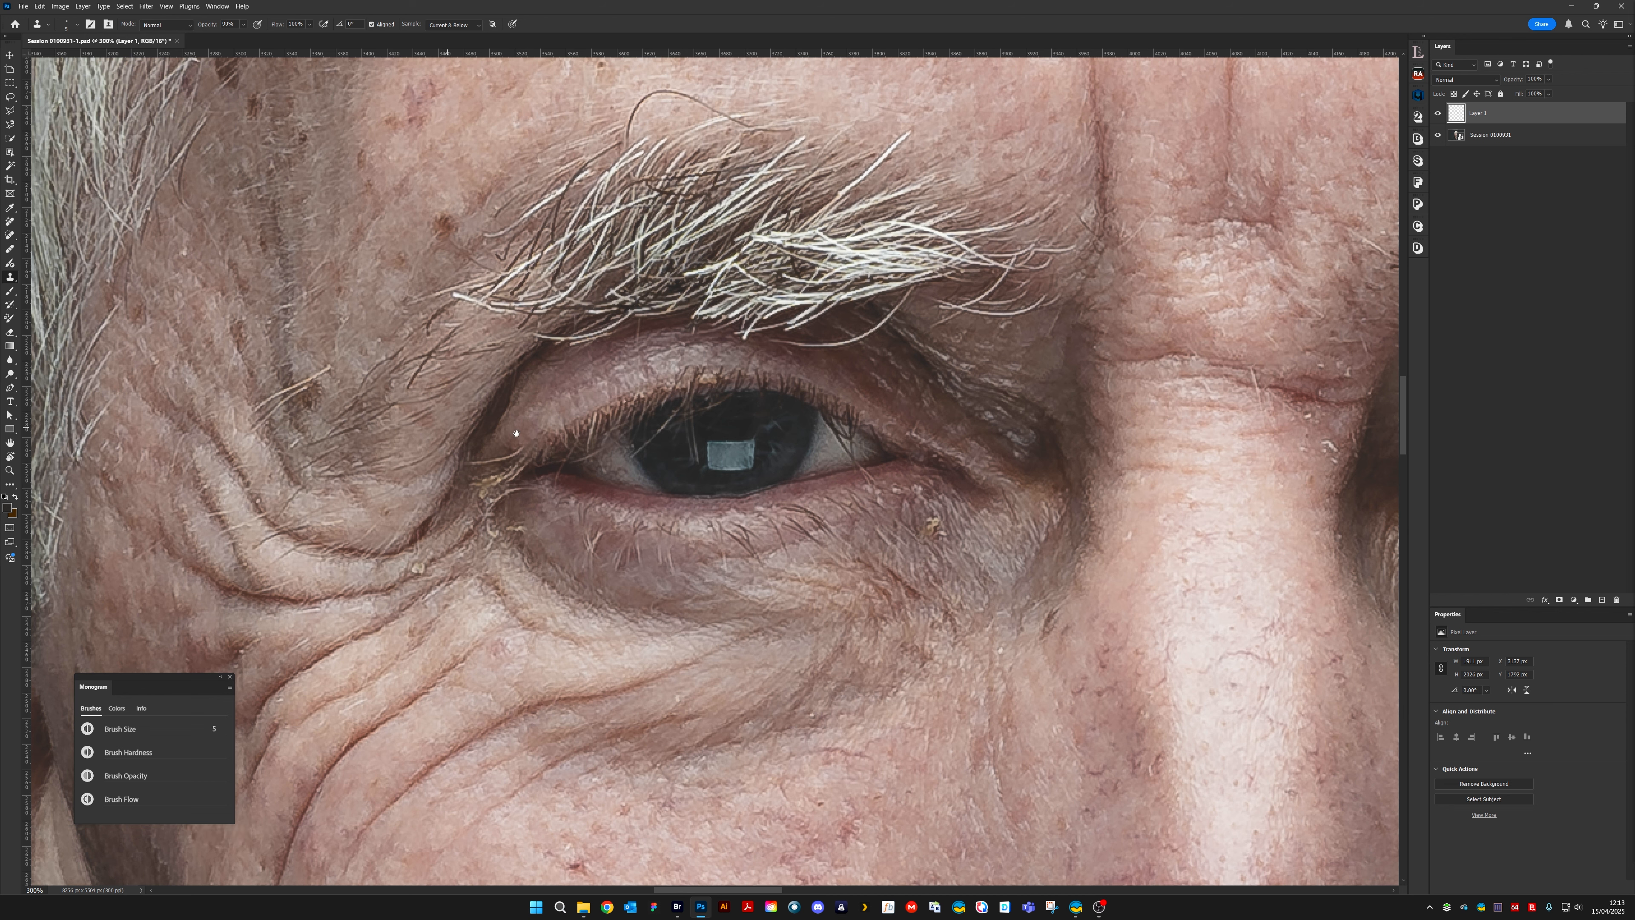
Inspect the eye, ear, cheek, mouth, chin and neck at 300% zoom for remaining flakes
{"action": "left_click_drag", "start_coordinate": [502, 457], "coordinate": [899, 483]}
{"action": "left_click_drag", "start_coordinate": [731, 676], "coordinate": [748, 136]}
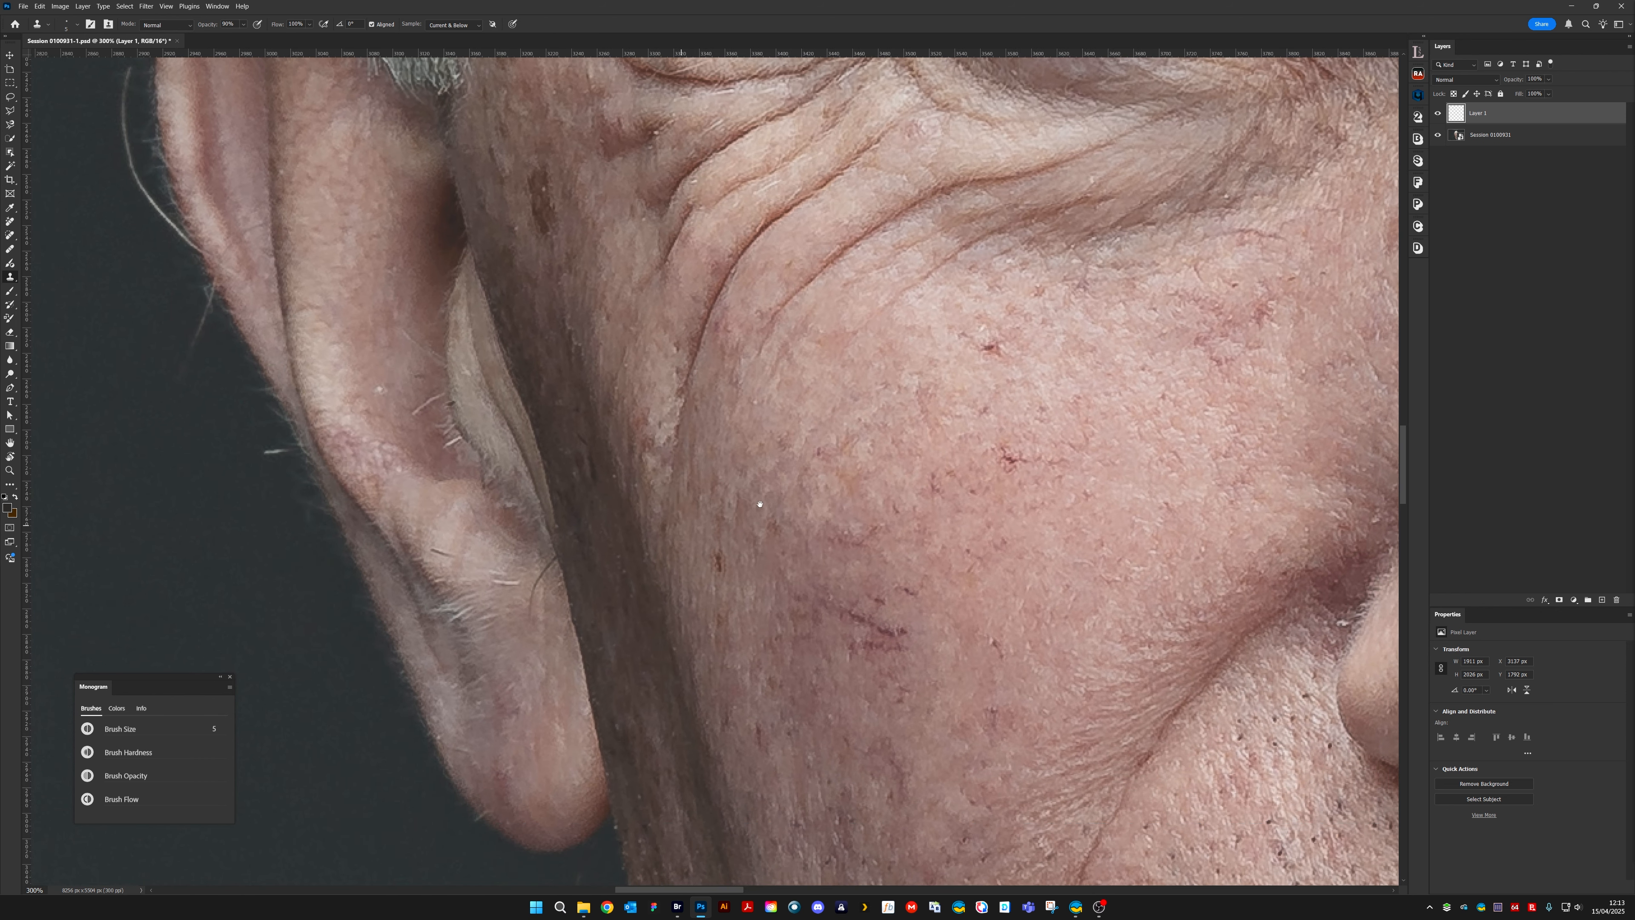
{"action": "left_click_drag", "start_coordinate": [386, 364], "coordinate": [611, 401]}
{"action": "left_click_drag", "start_coordinate": [519, 320], "coordinate": [556, 384]}
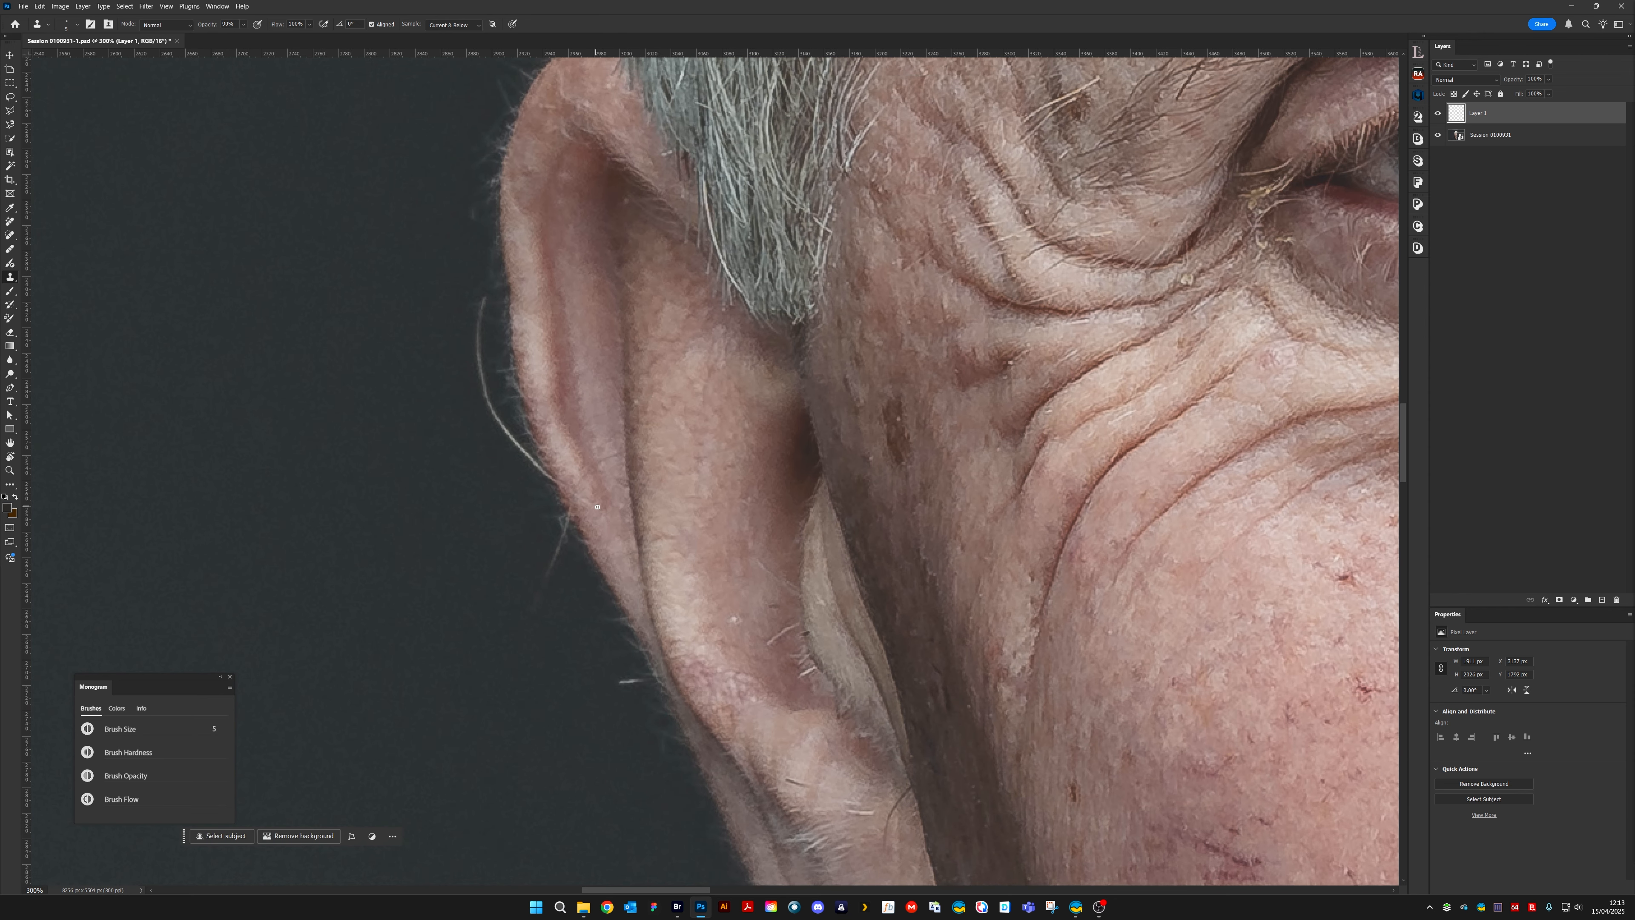
{"action": "left_click_drag", "start_coordinate": [714, 463], "coordinate": [560, 130]}
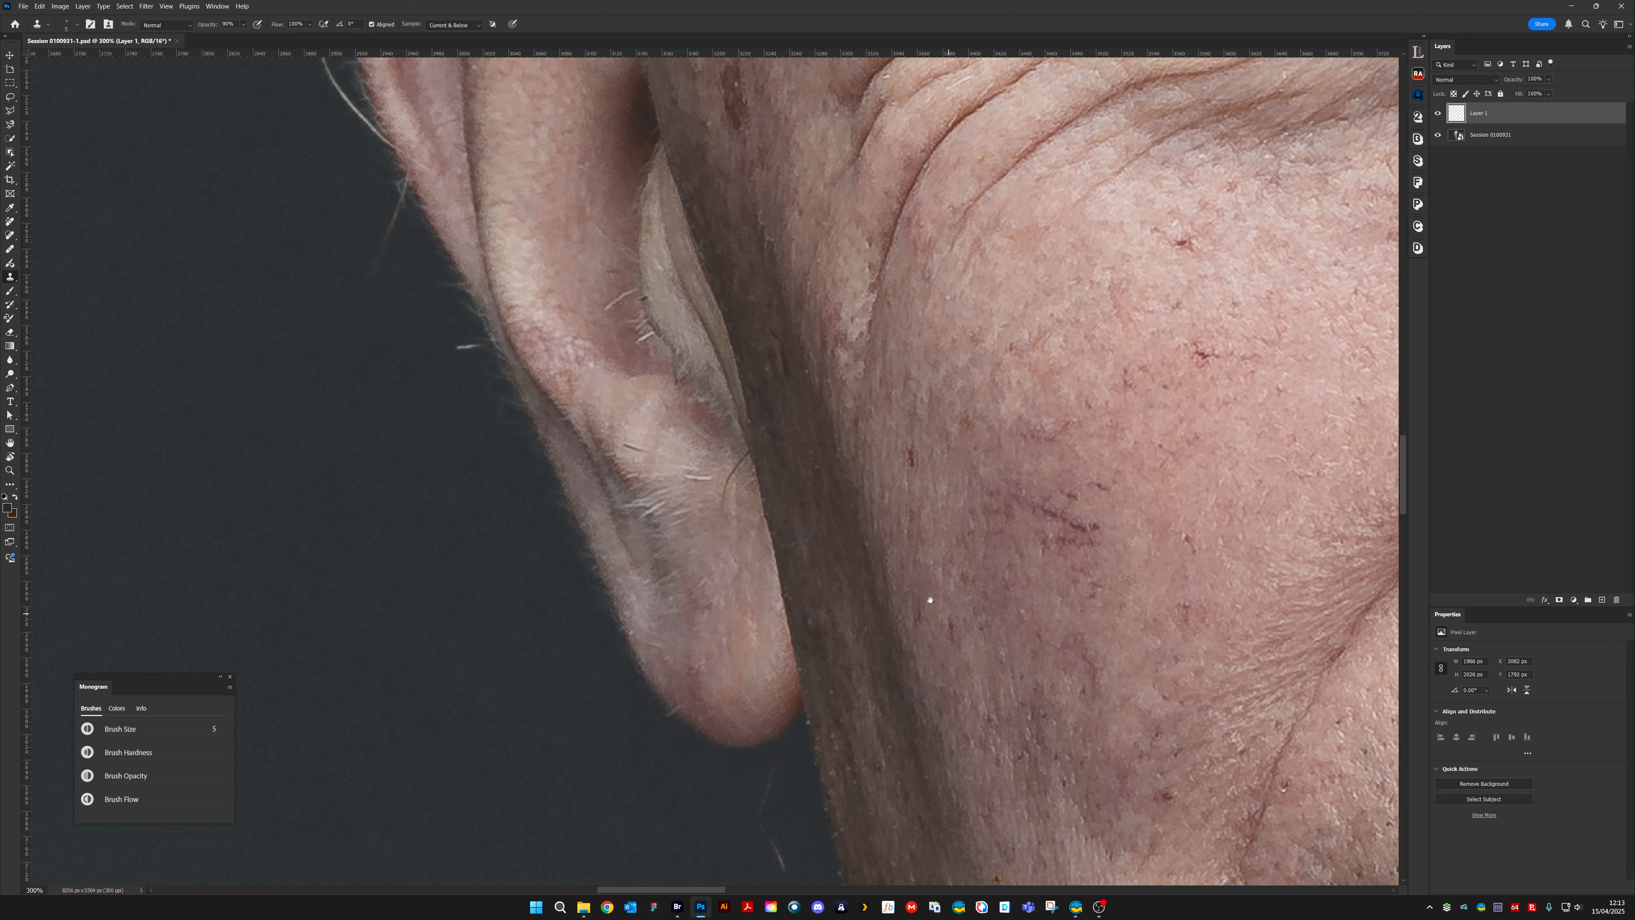
{"action": "left_click_drag", "start_coordinate": [926, 602], "coordinate": [698, 354]}
{"action": "left_click_drag", "start_coordinate": [882, 638], "coordinate": [490, 332]}
{"action": "left_click_drag", "start_coordinate": [891, 538], "coordinate": [586, 425]}
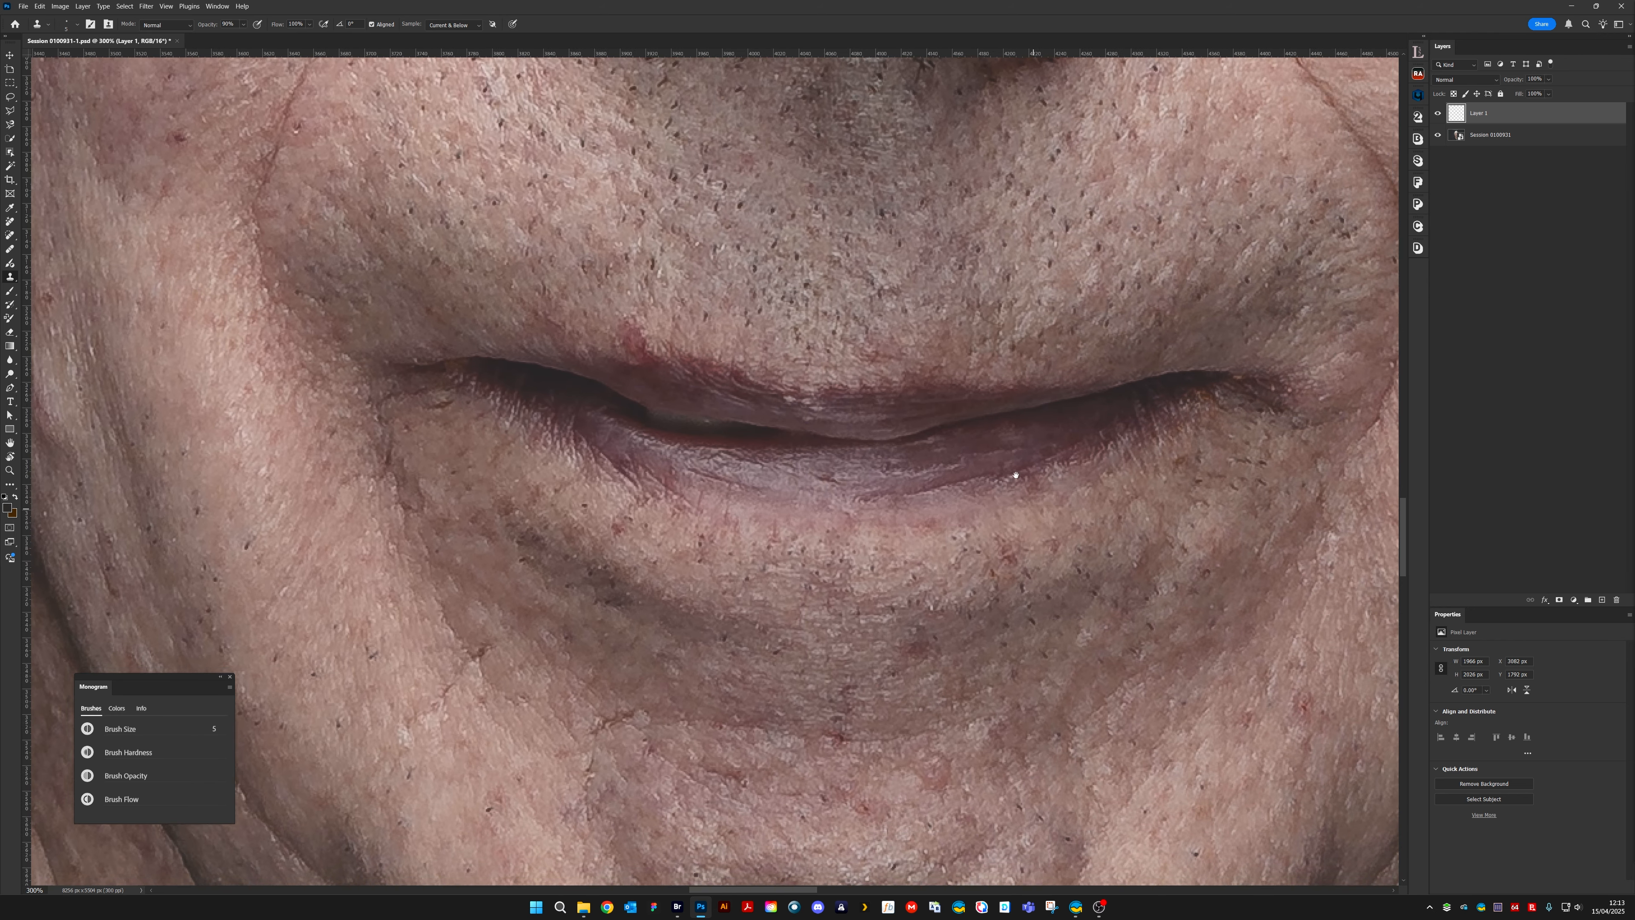
{"action": "left_click_drag", "start_coordinate": [1015, 475], "coordinate": [883, 228]}
{"action": "left_click_drag", "start_coordinate": [901, 644], "coordinate": [785, 261]}
{"action": "left_click_drag", "start_coordinate": [891, 498], "coordinate": [892, 477]}
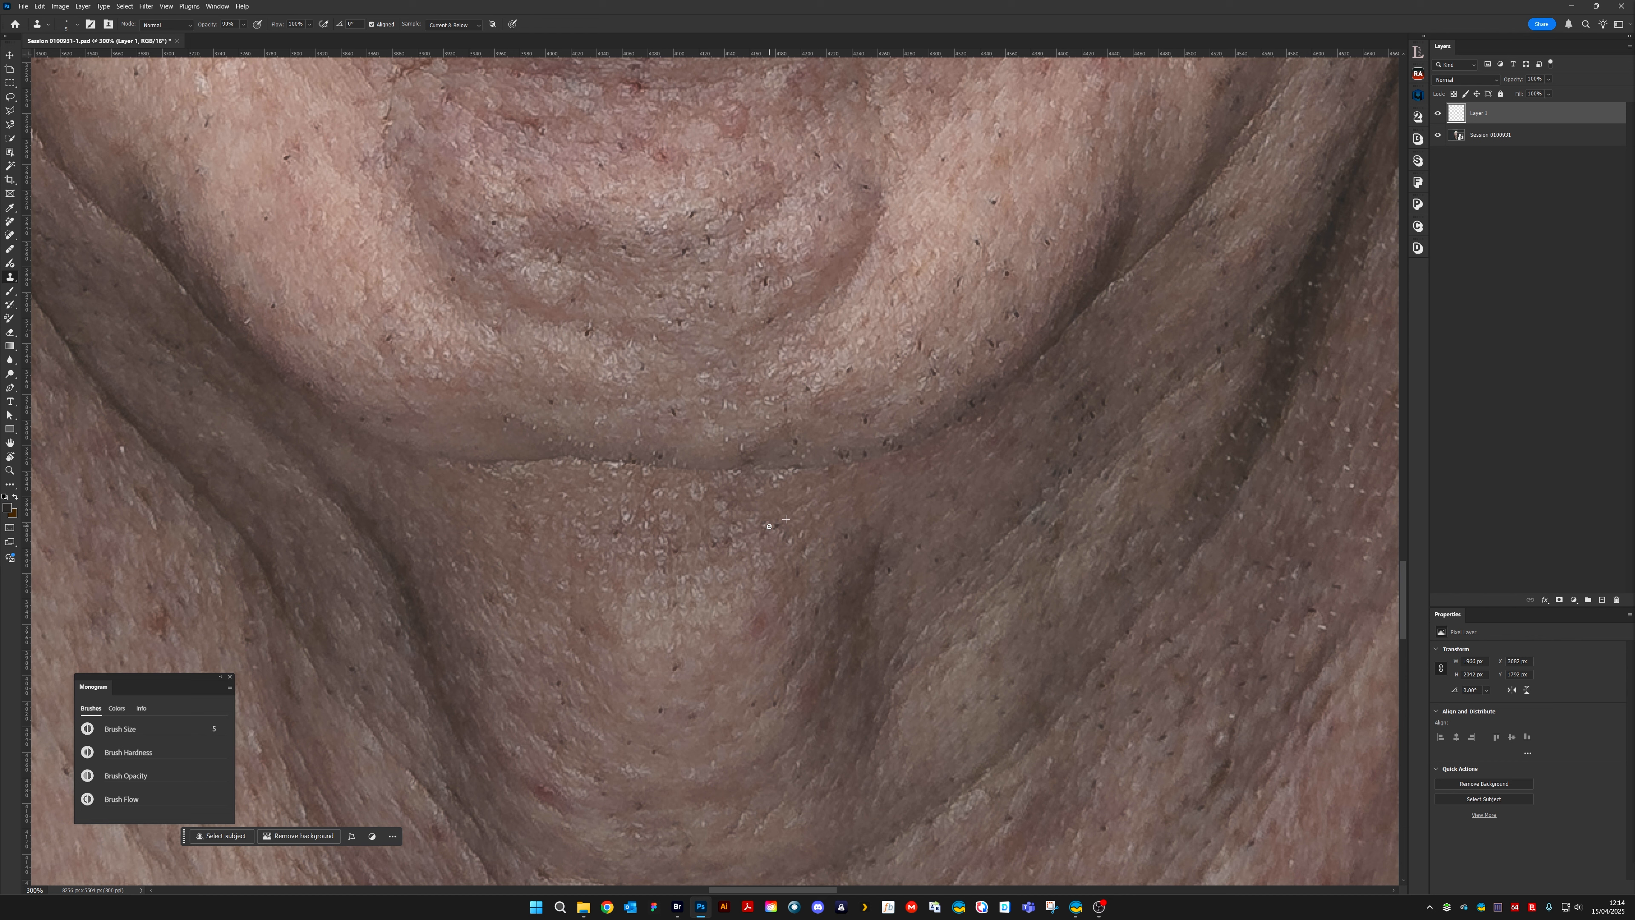
{"action": "left_click_drag", "start_coordinate": [884, 602], "coordinate": [942, 370]}
{"action": "left_click_drag", "start_coordinate": [978, 595], "coordinate": [1113, 416]}
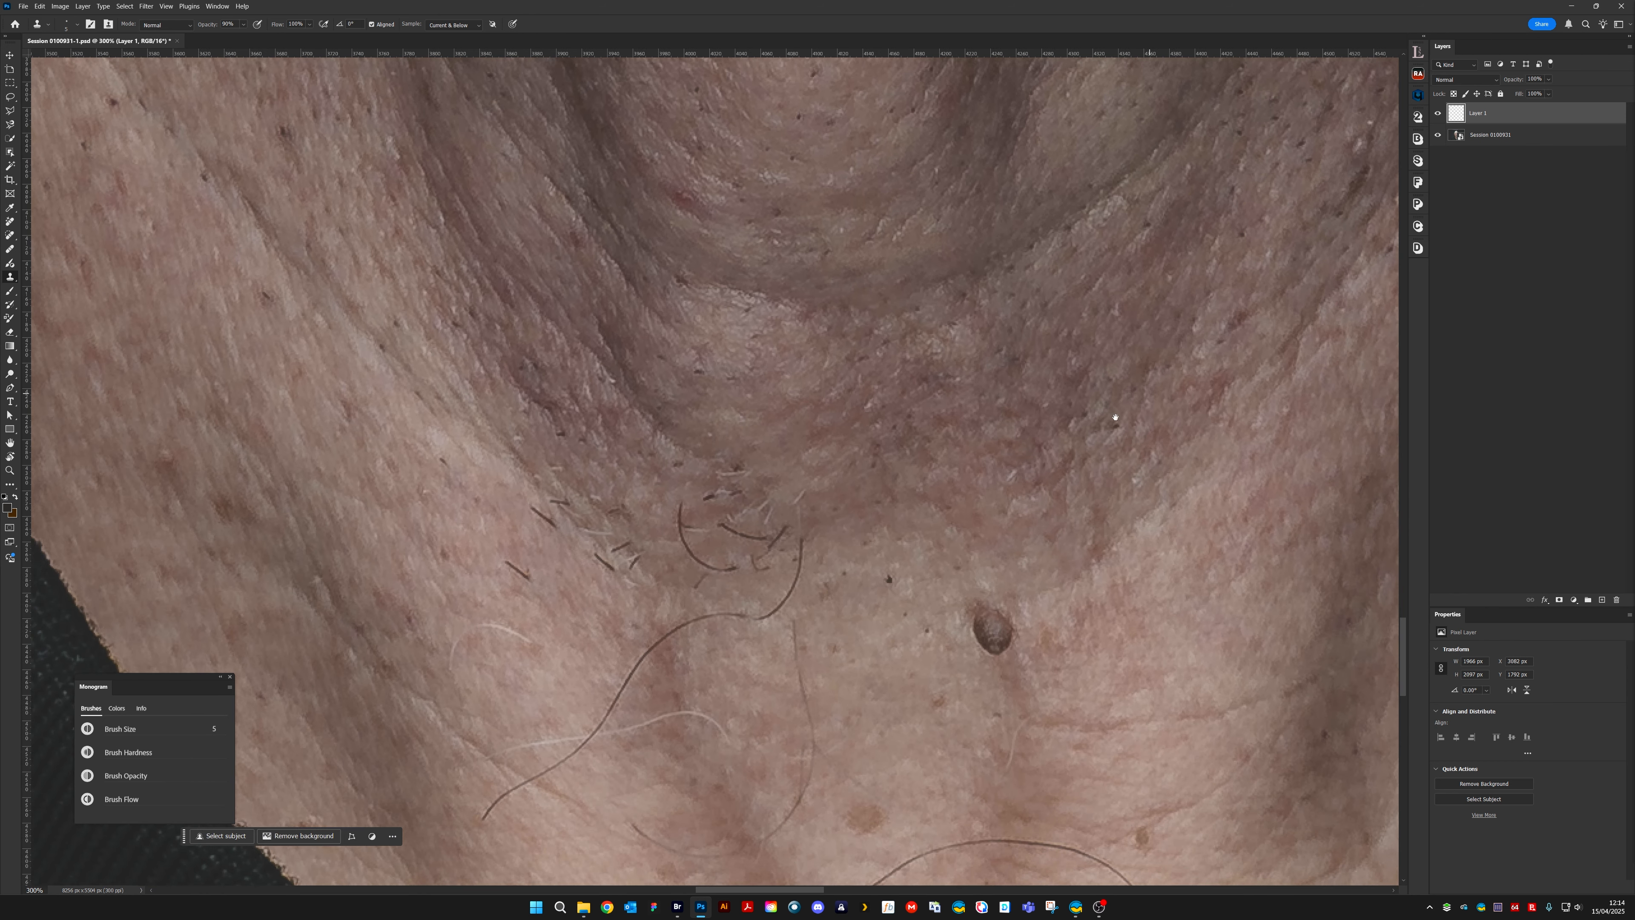
{"action": "left_click_drag", "start_coordinate": [920, 584], "coordinate": [976, 515]}
{"action": "left_click_drag", "start_coordinate": [930, 608], "coordinate": [882, 609]}
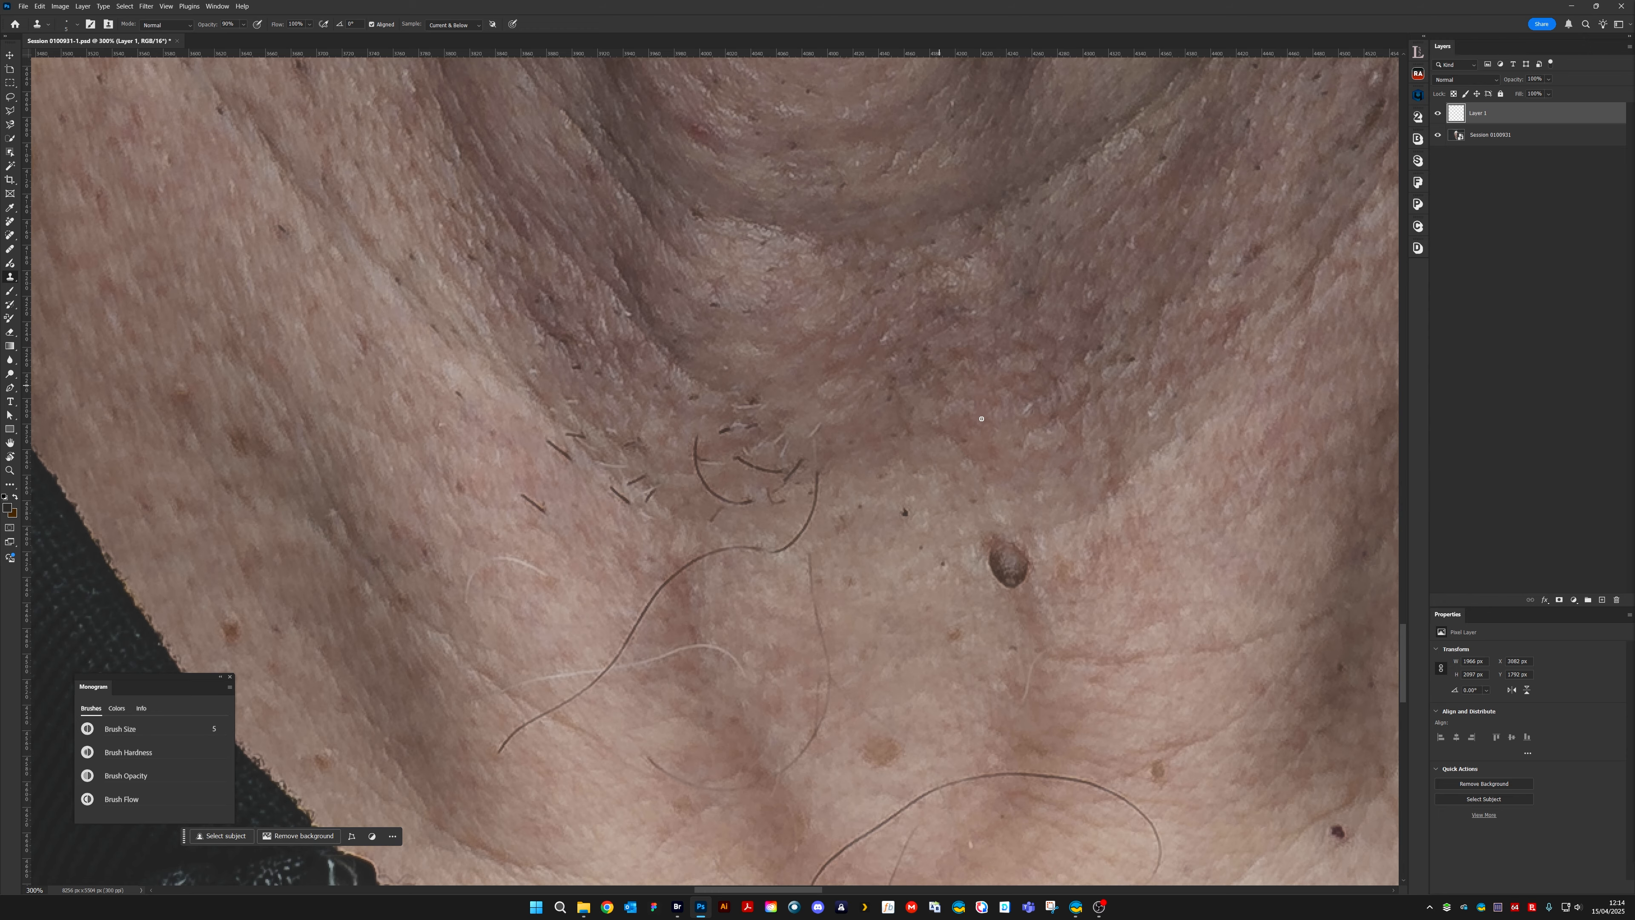
{"action": "left_click_drag", "start_coordinate": [1079, 426], "coordinate": [854, 409]}
{"action": "left_click_drag", "start_coordinate": [1127, 94], "coordinate": [660, 650]}
{"action": "left_click_drag", "start_coordinate": [777, 257], "coordinate": [747, 620]}
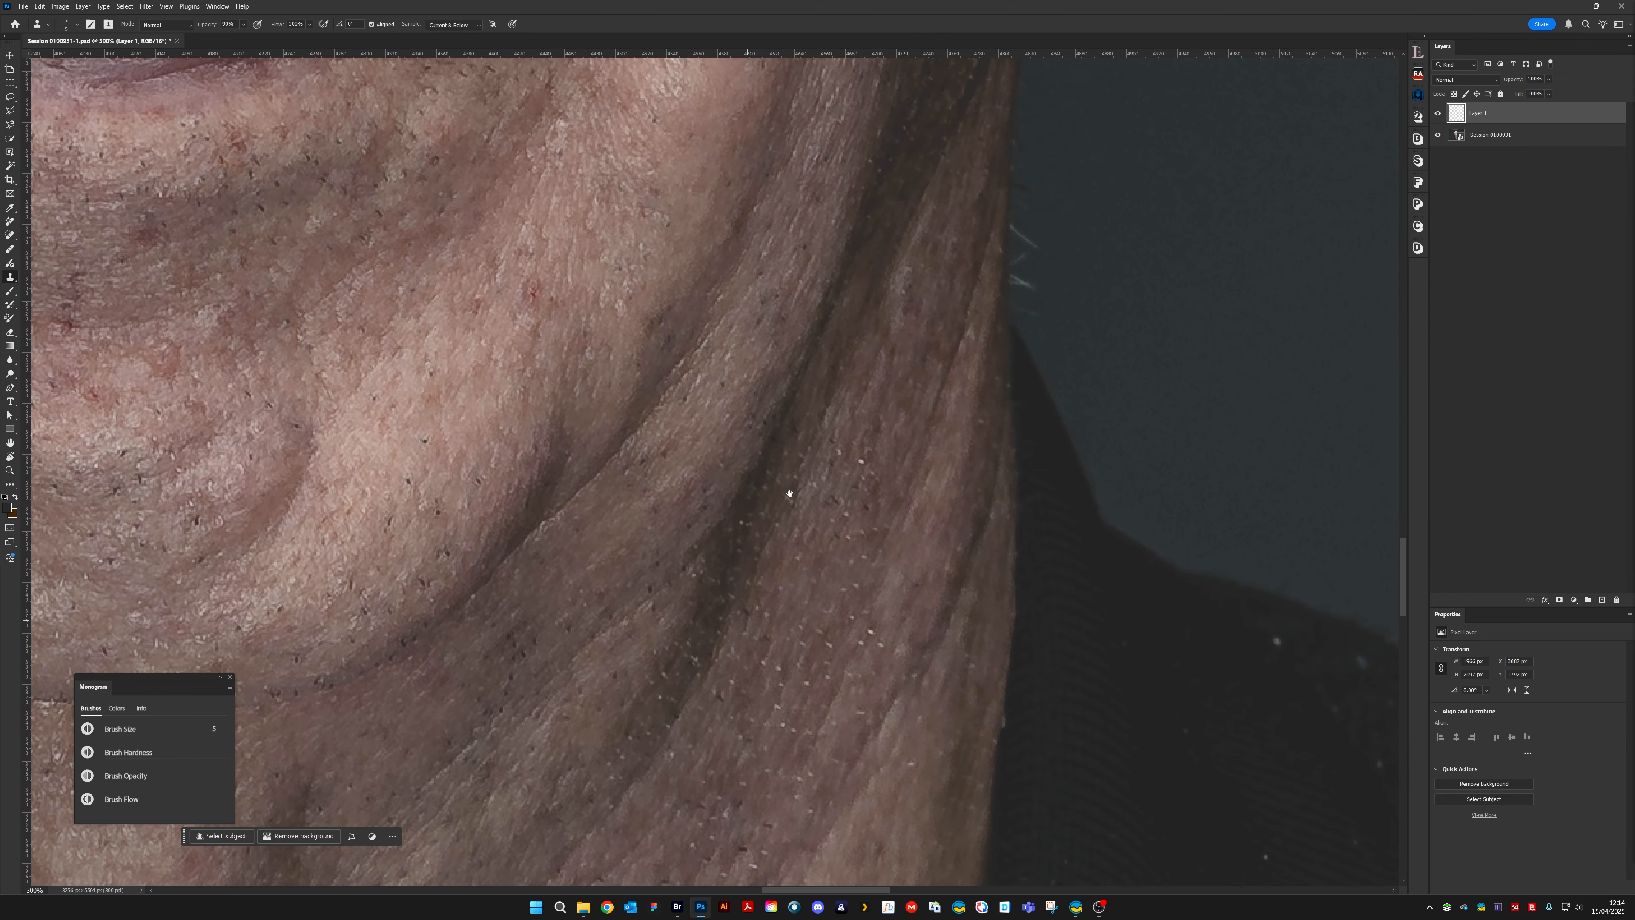
{"action": "left_click_drag", "start_coordinate": [789, 493], "coordinate": [543, 333]}
{"action": "left_click_drag", "start_coordinate": [927, 500], "coordinate": [690, 369]}
{"action": "left_click_drag", "start_coordinate": [934, 645], "coordinate": [814, 424]}
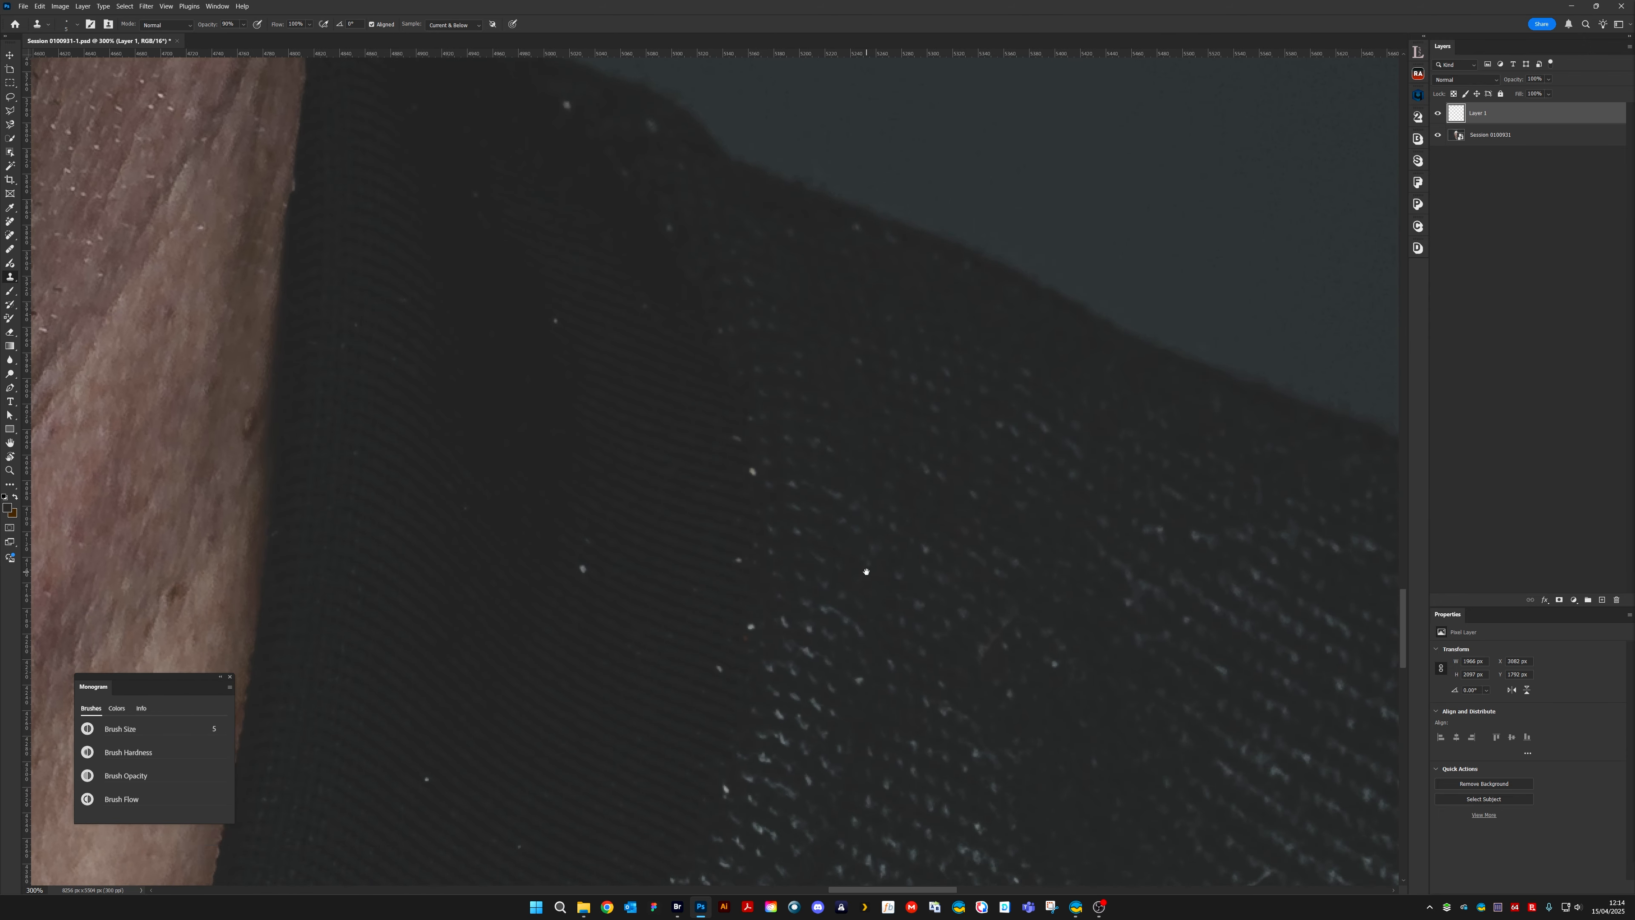
Set the brush size to 8 and clone the white lint specks off the dark ribbed collar beside the shaded side of the neck
{"action": "left_click_drag", "start_coordinate": [866, 571], "coordinate": [859, 482]}
{"action": "left_click_drag", "start_coordinate": [847, 528], "coordinate": [936, 763]}
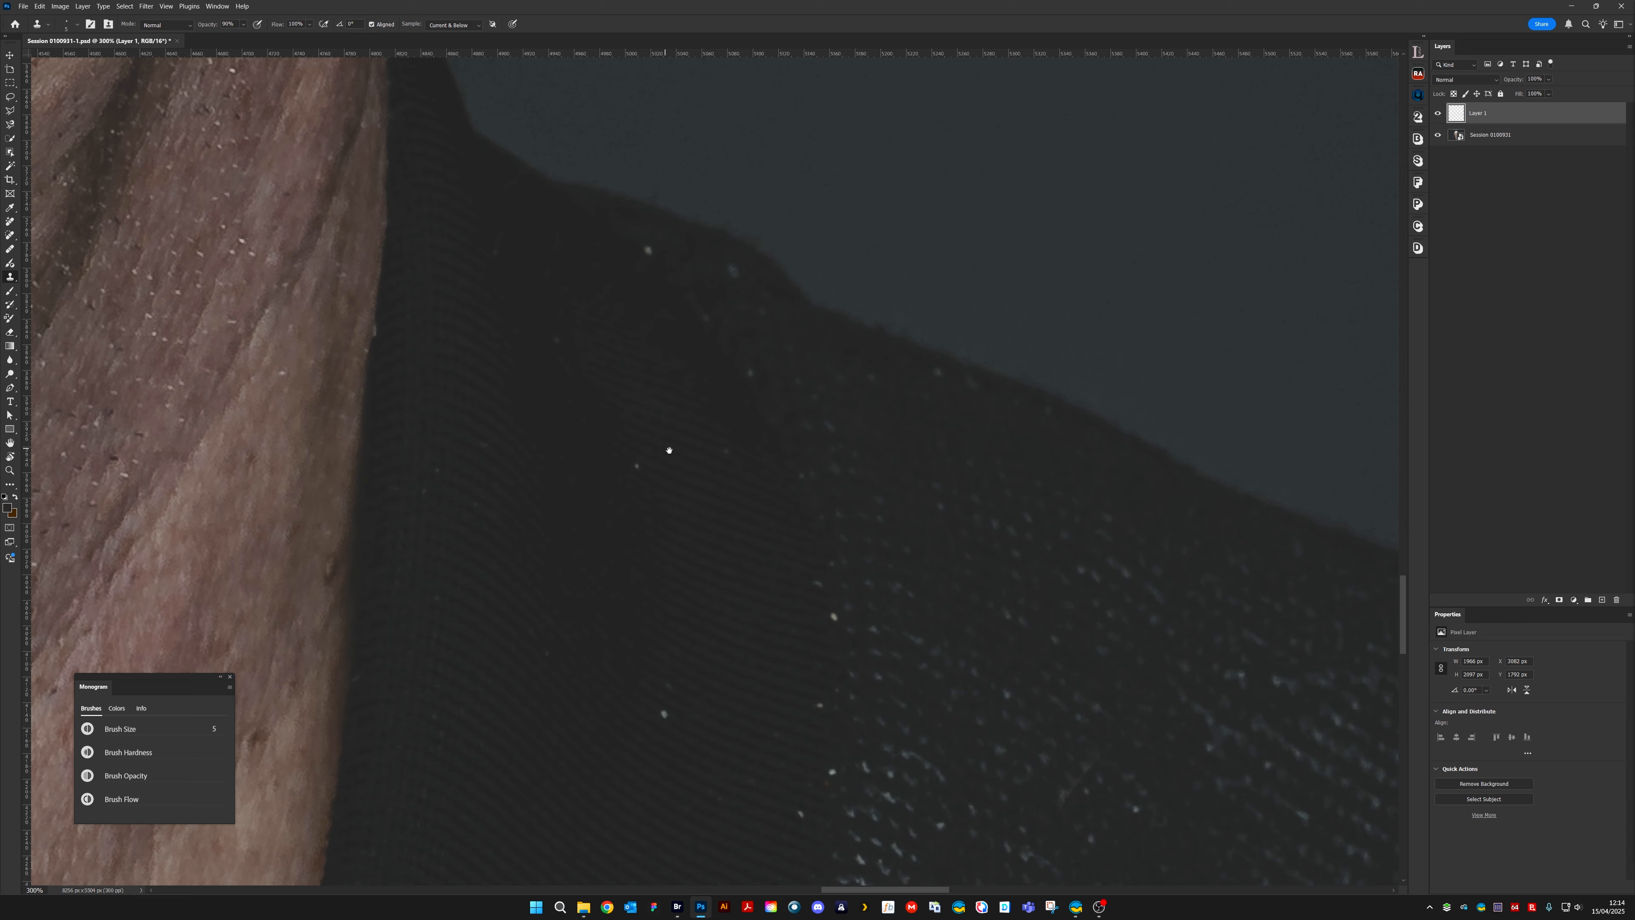
{"action": "left_click", "coordinate": [628, 460], "text": "alt"}
{"action": "key", "text": "bracketright"}
{"action": "key", "text": "bracketright"}
{"action": "key", "text": "bracketright"}
{"action": "left_click", "coordinate": [636, 467]}
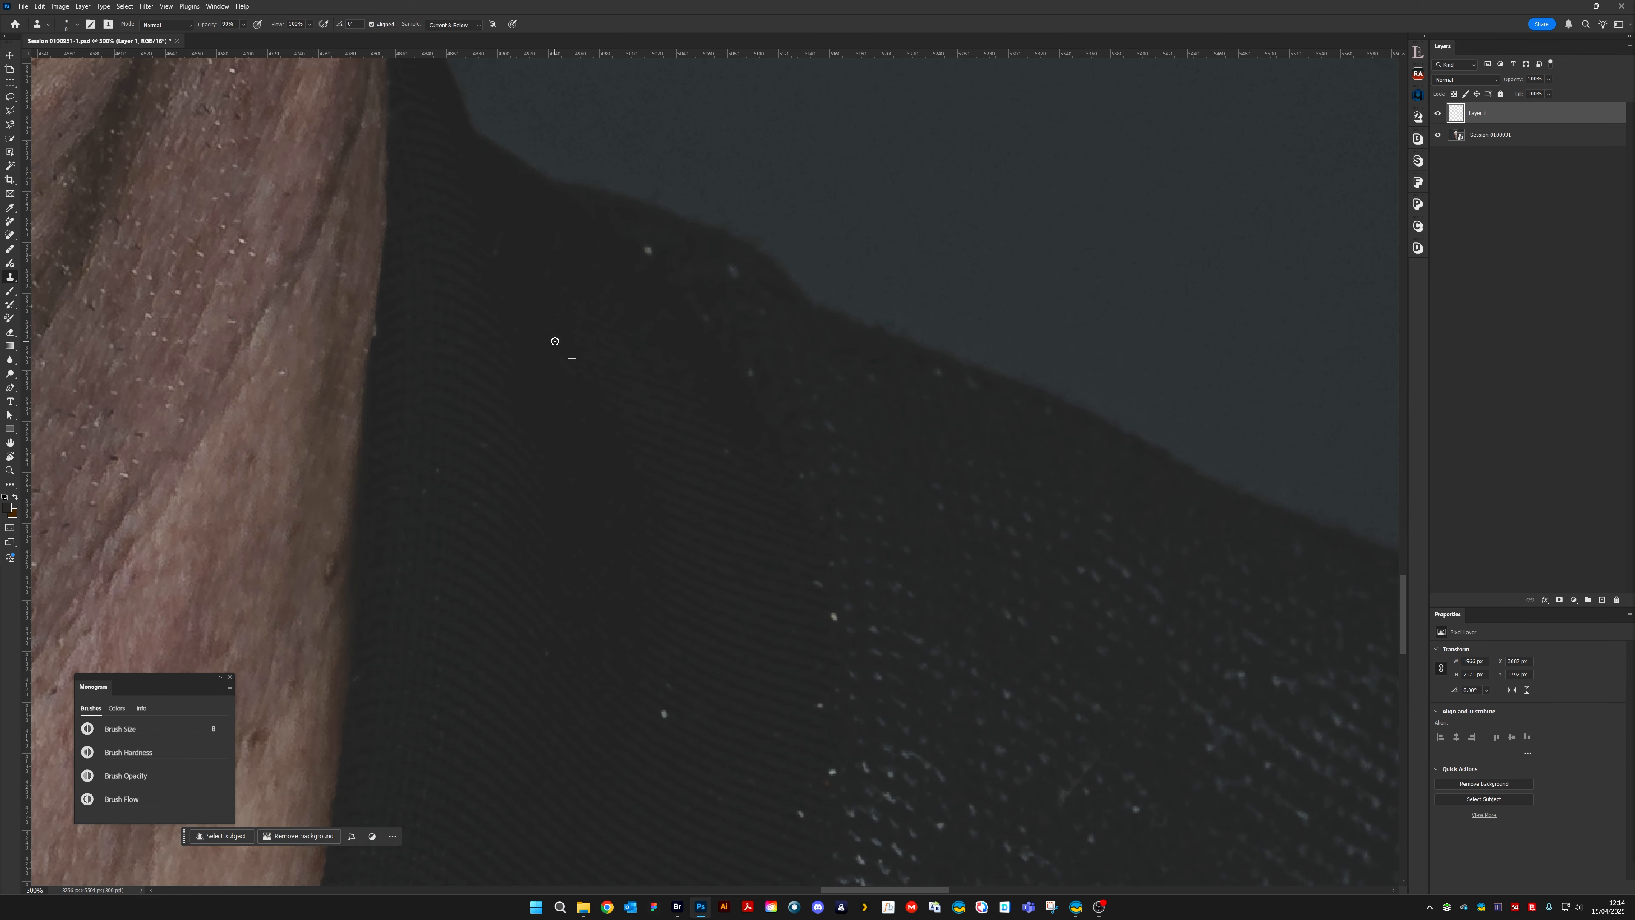
{"action": "left_click", "coordinate": [648, 252]}
{"action": "left_click_drag", "start_coordinate": [731, 269], "coordinate": [738, 275]}
{"action": "left_click_drag", "start_coordinate": [753, 373], "coordinate": [748, 372]}
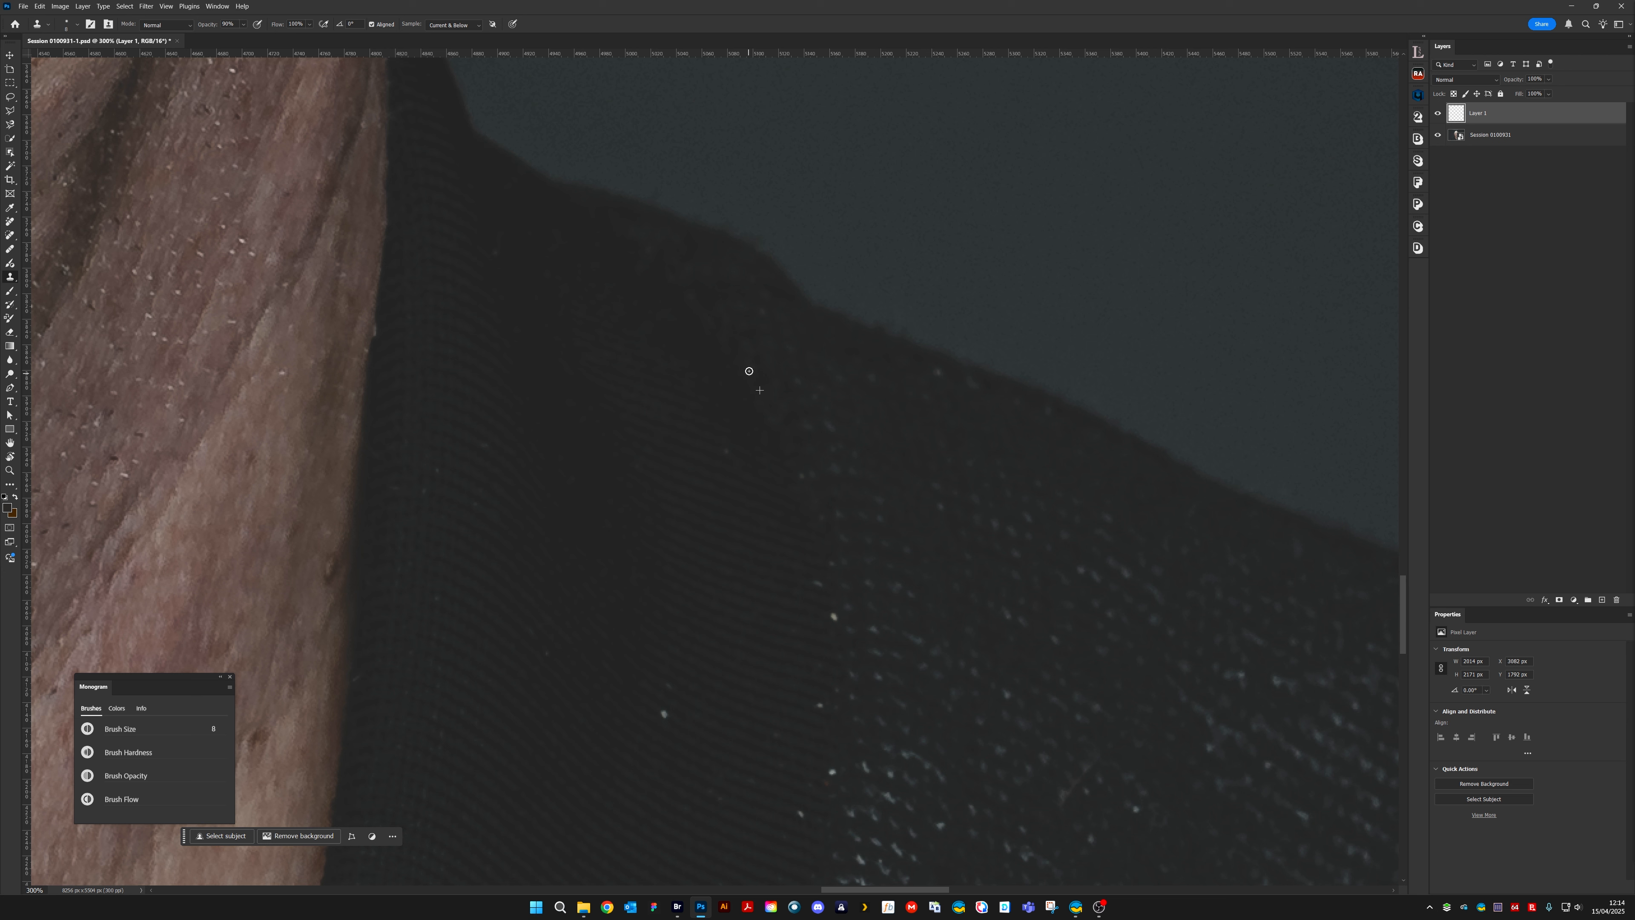
Clone away the bright specks along the adjoining shoulder edge and on the lower part of the same collar
{"action": "left_click", "coordinate": [905, 361], "text": "alt"}
{"action": "left_click_drag", "start_coordinate": [933, 370], "coordinate": [983, 383]}
{"action": "left_click", "coordinate": [666, 713]}
{"action": "left_click", "coordinate": [819, 582]}
{"action": "left_click", "coordinate": [726, 451]}
Clone out the short diagonal fibre on the knit jacket between the dark fold and the long curved hair
{"action": "left_click_drag", "start_coordinate": [746, 555], "coordinate": [477, 162]}
{"action": "mouse_move", "coordinate": [1035, 606]}
{"action": "left_mouse_down"}
{"action": "mouse_move", "coordinate": [1025, 544]}
{"action": "mouse_move", "coordinate": [804, 466]}
{"action": "left_mouse_up"}
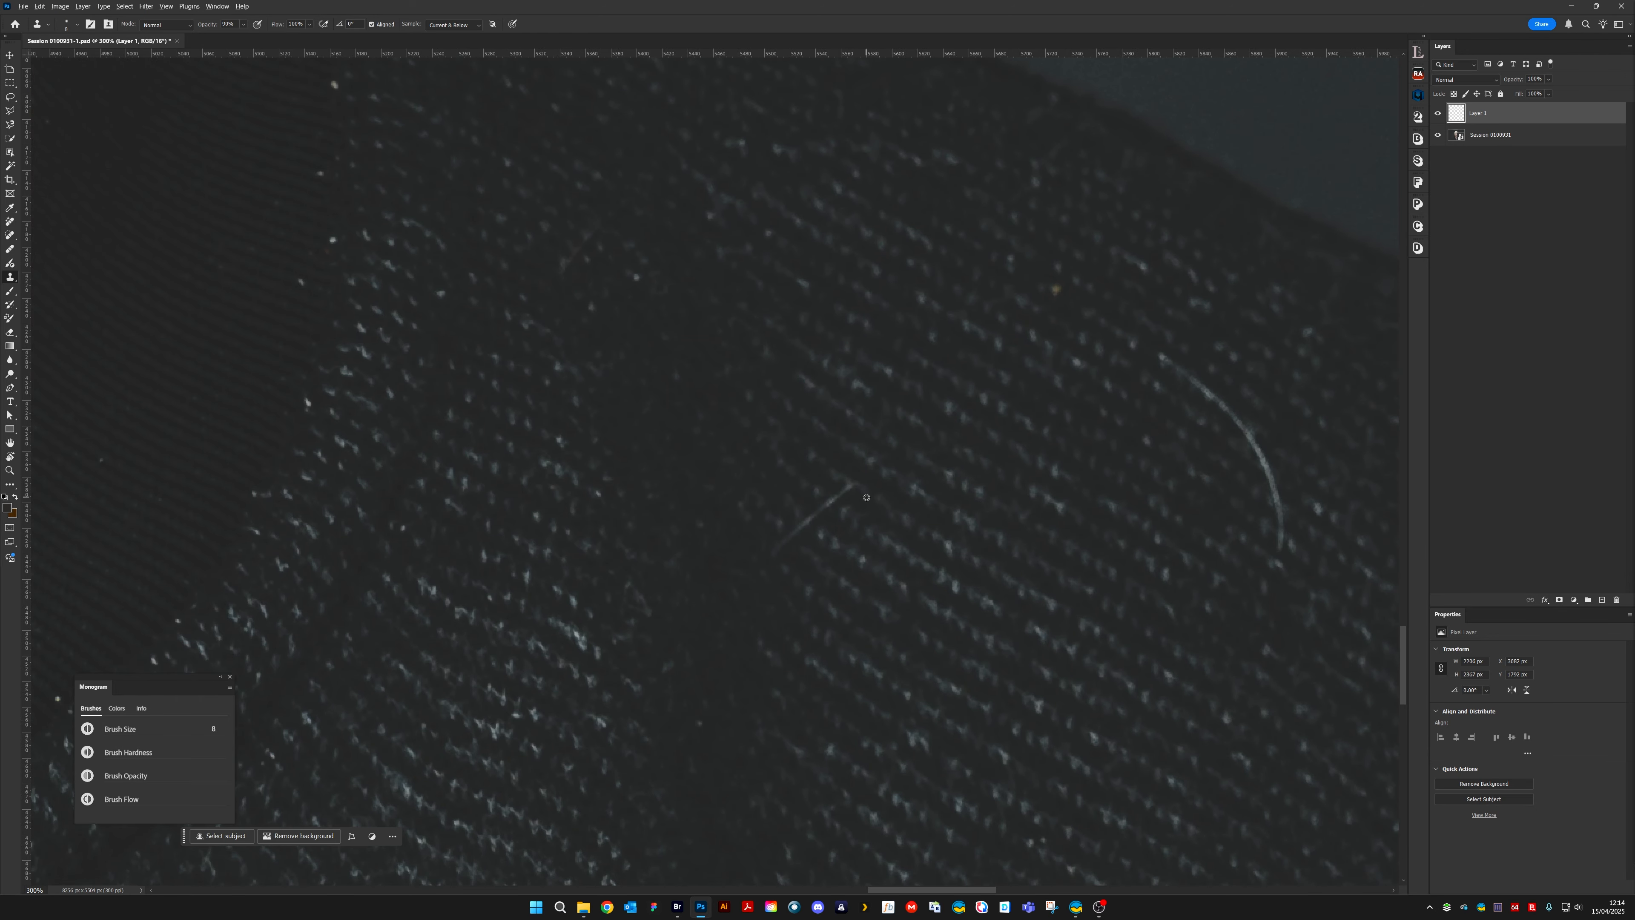
{"action": "left_click_drag", "start_coordinate": [850, 486], "coordinate": [818, 516]}
{"action": "left_click", "coordinate": [868, 528], "text": "alt"}
{"action": "left_click_drag", "start_coordinate": [812, 520], "coordinate": [799, 532]}
{"action": "left_click", "coordinate": [800, 539], "text": "alt"}
{"action": "left_click", "coordinate": [792, 535]}
{"action": "left_click", "coordinate": [781, 542]}
{"action": "left_click_drag", "start_coordinate": [781, 542], "coordinate": [776, 548]}
Clone out the short pale fibre between the long curved hair and the outer edge of the shoulder
{"action": "left_click_drag", "start_coordinate": [1041, 648], "coordinate": [705, 413]}
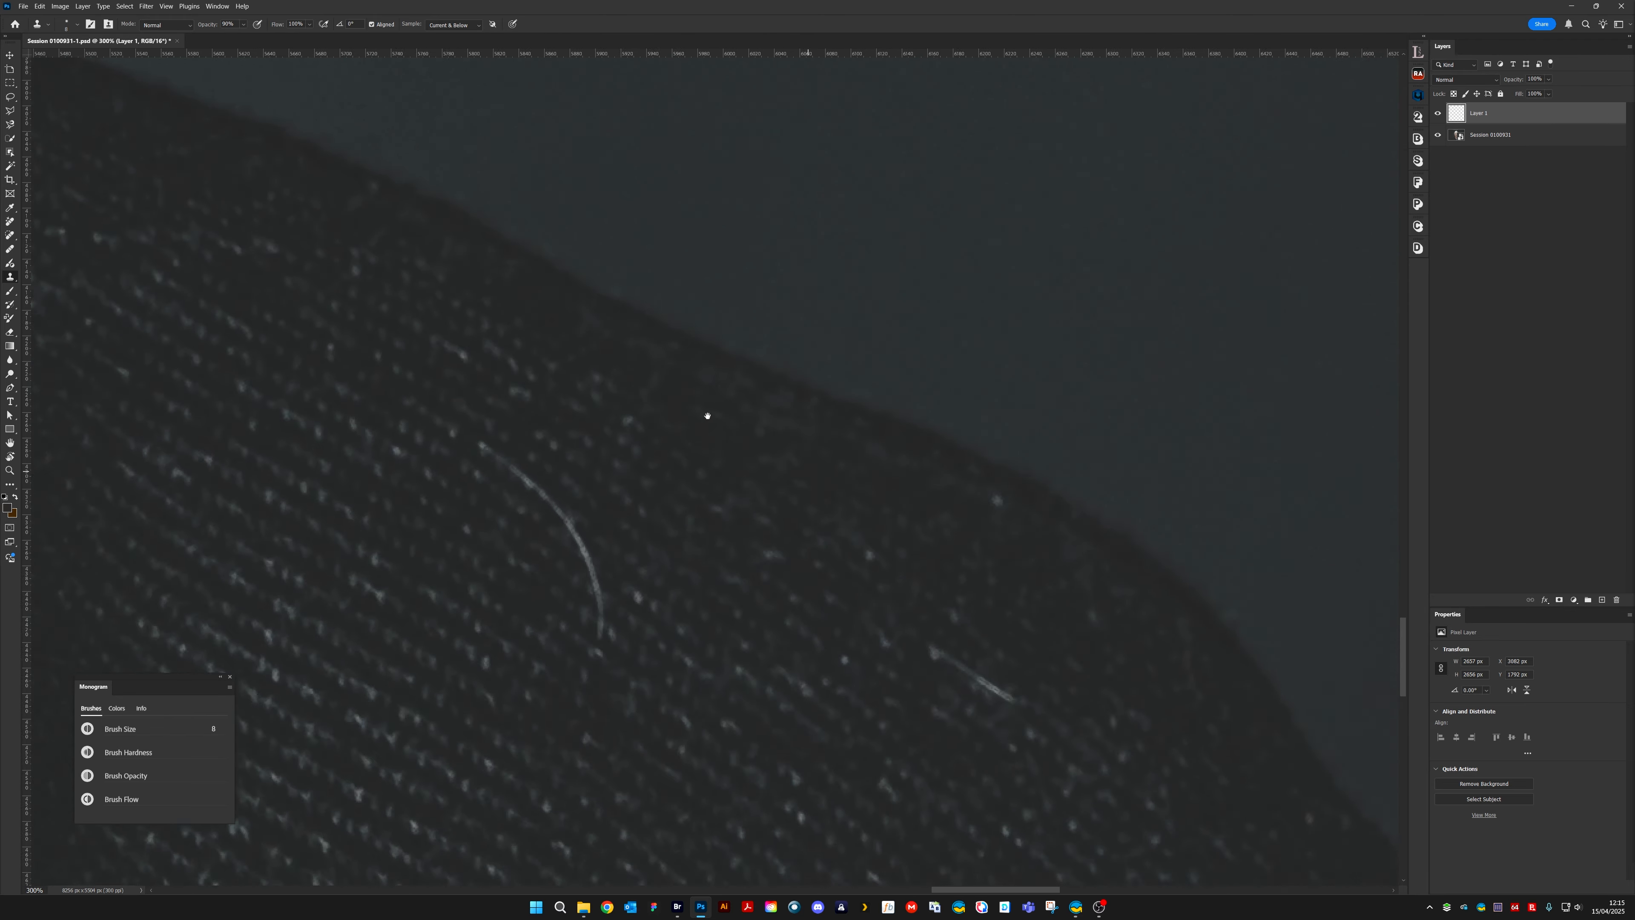
{"action": "left_click", "coordinate": [850, 419]}
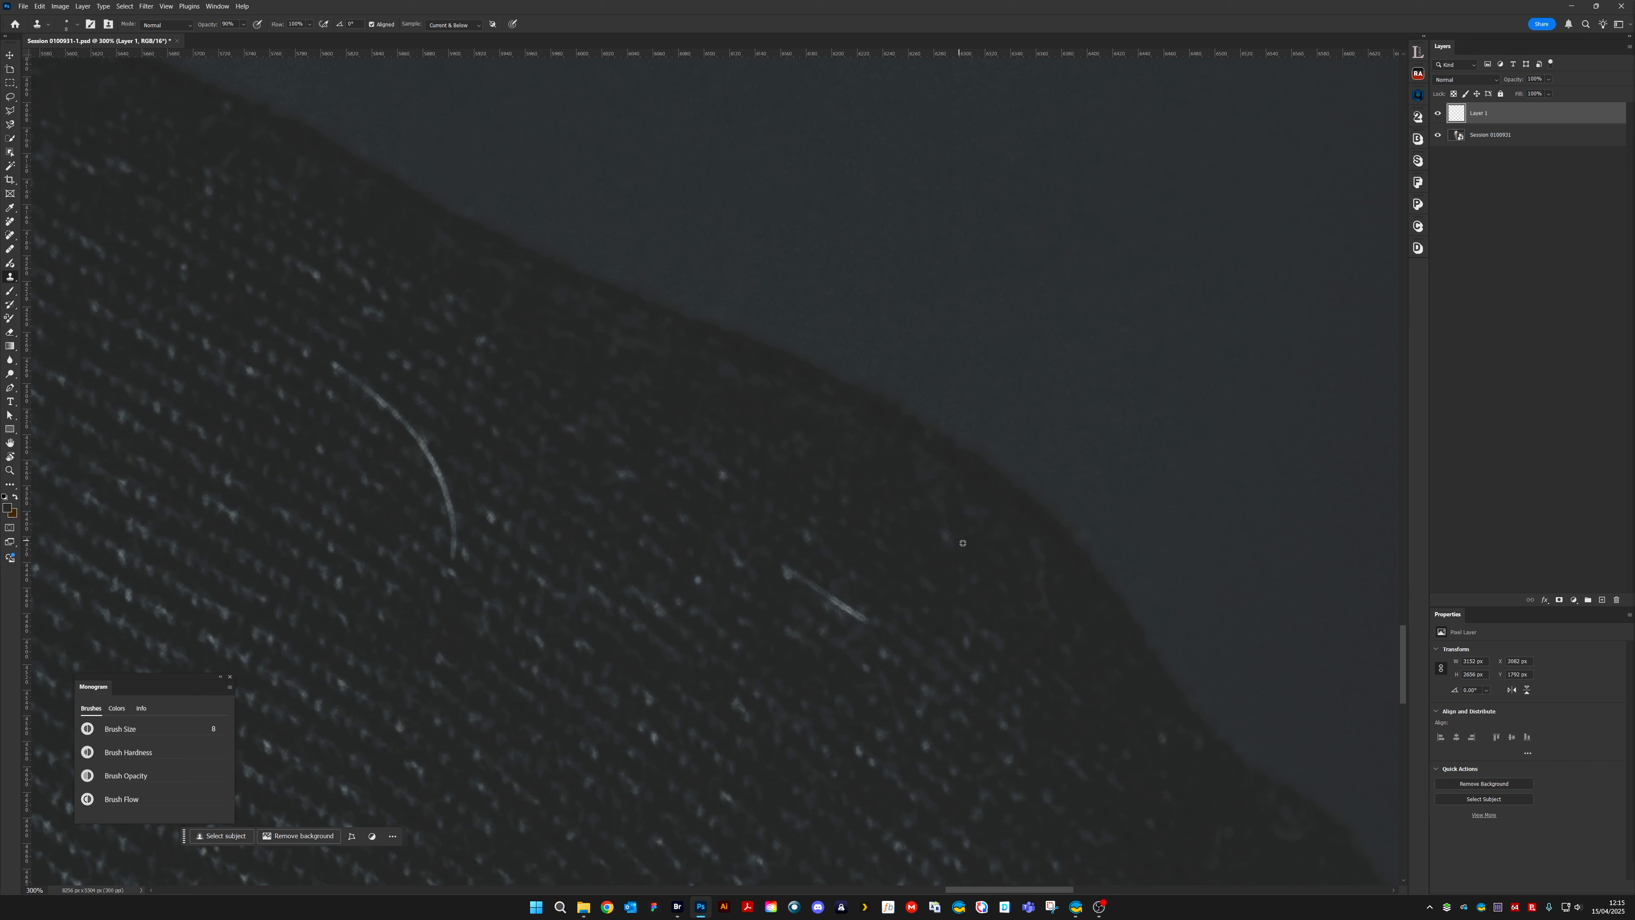
{"action": "left_click", "coordinate": [944, 535]}
{"action": "mouse_move", "coordinate": [776, 562]}
{"action": "left_mouse_down"}
{"action": "mouse_move", "coordinate": [813, 562]}
{"action": "mouse_move", "coordinate": [808, 583]}
{"action": "mouse_move", "coordinate": [797, 563]}
{"action": "mouse_move", "coordinate": [888, 641]}
{"action": "mouse_move", "coordinate": [835, 602]}
{"action": "left_mouse_up"}
{"action": "left_click", "coordinate": [889, 642], "text": "alt"}
{"action": "left_click_drag", "start_coordinate": [878, 676], "coordinate": [907, 710]}
Clone away the pale speck, the small orange-tinted fleck and nearby marks on the shadowed upper sleeve
{"action": "mouse_move", "coordinate": [1015, 657]}
{"action": "left_mouse_down"}
{"action": "mouse_move", "coordinate": [857, 457]}
{"action": "mouse_move", "coordinate": [931, 492]}
{"action": "left_mouse_up"}
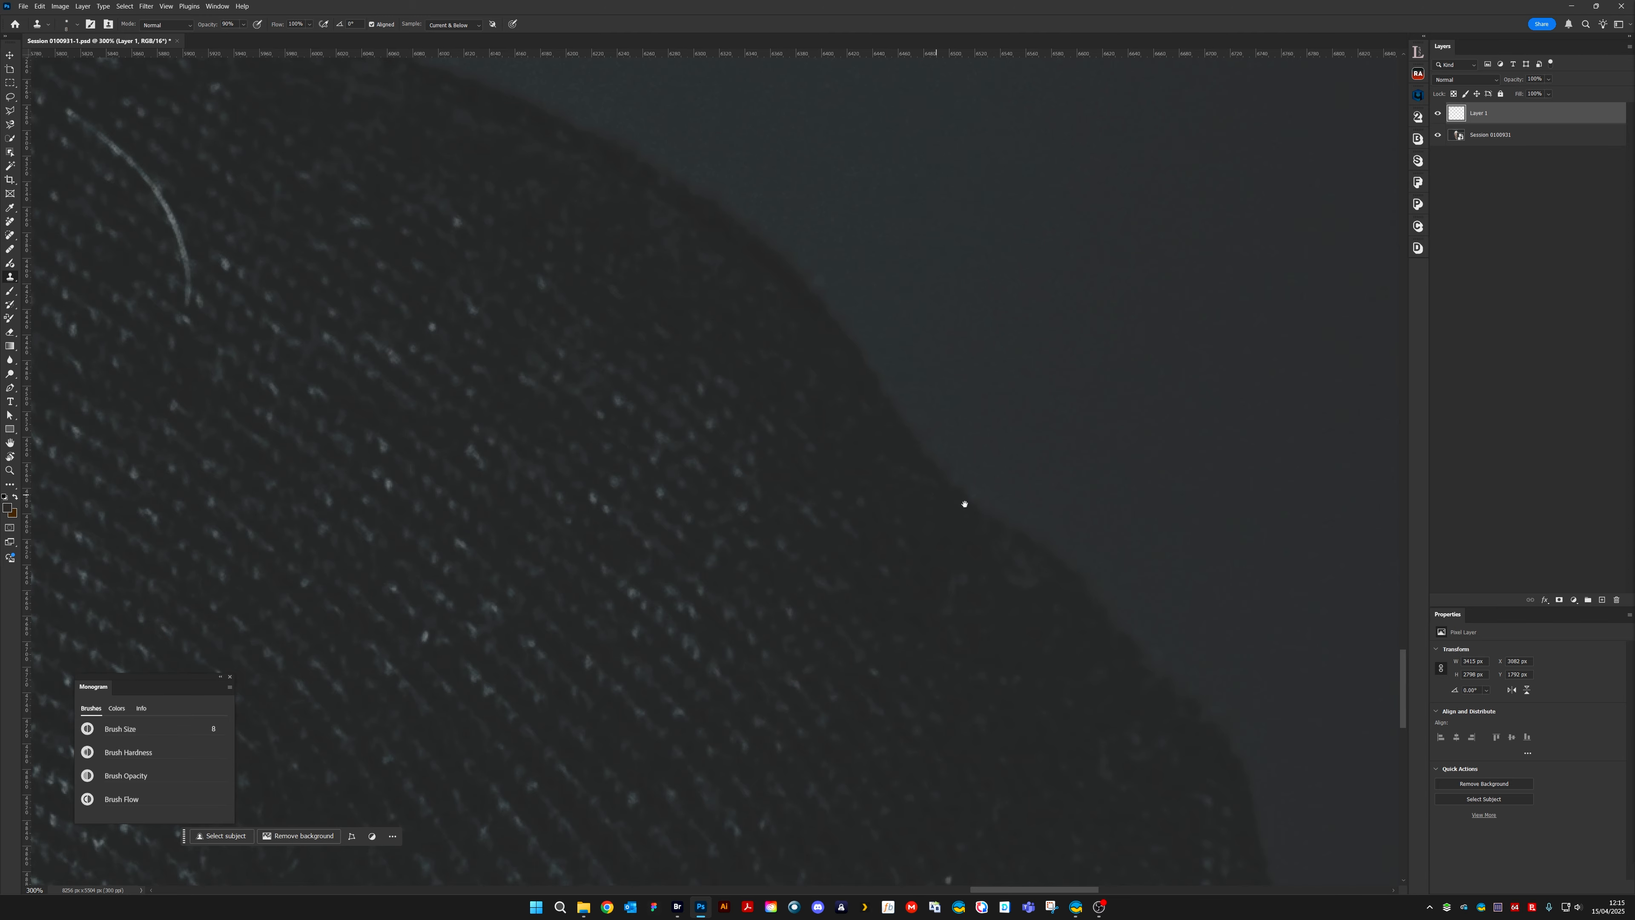
{"action": "left_click_drag", "start_coordinate": [1023, 737], "coordinate": [877, 442]}
{"action": "left_click_drag", "start_coordinate": [869, 579], "coordinate": [917, 516]}
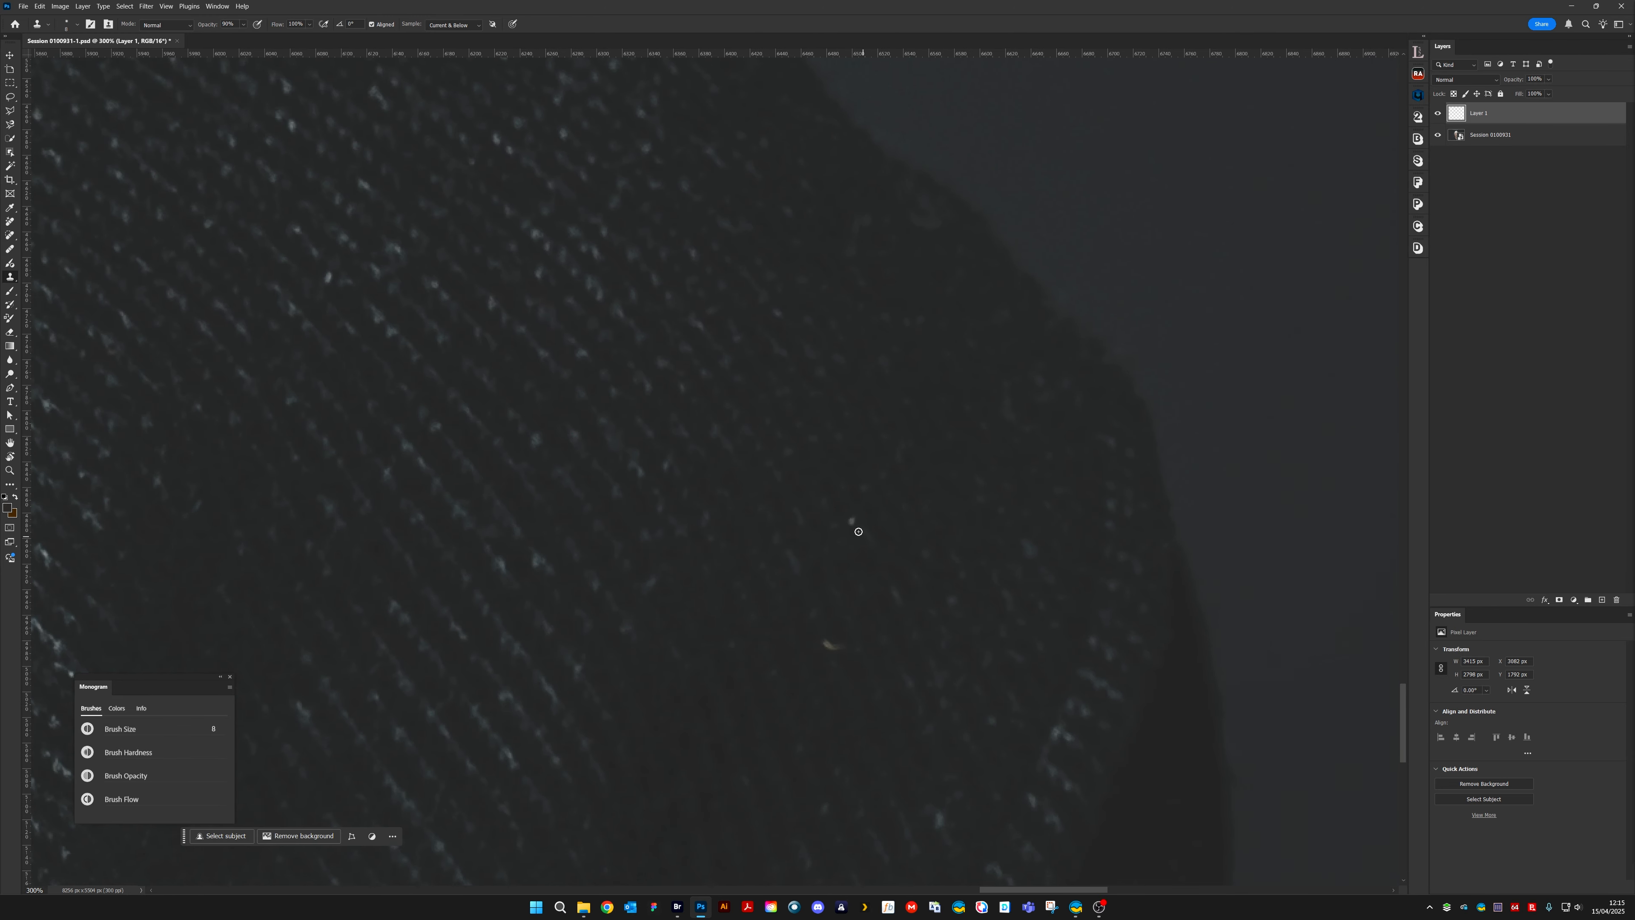
{"action": "left_click", "coordinate": [851, 520]}
{"action": "left_click", "coordinate": [831, 645]}
{"action": "mouse_move", "coordinate": [832, 649]}
{"action": "left_mouse_down"}
{"action": "mouse_move", "coordinate": [913, 555]}
{"action": "mouse_move", "coordinate": [948, 567]}
{"action": "mouse_move", "coordinate": [902, 564]}
{"action": "mouse_move", "coordinate": [917, 565]}
{"action": "left_mouse_up"}
{"action": "left_click", "coordinate": [896, 541]}
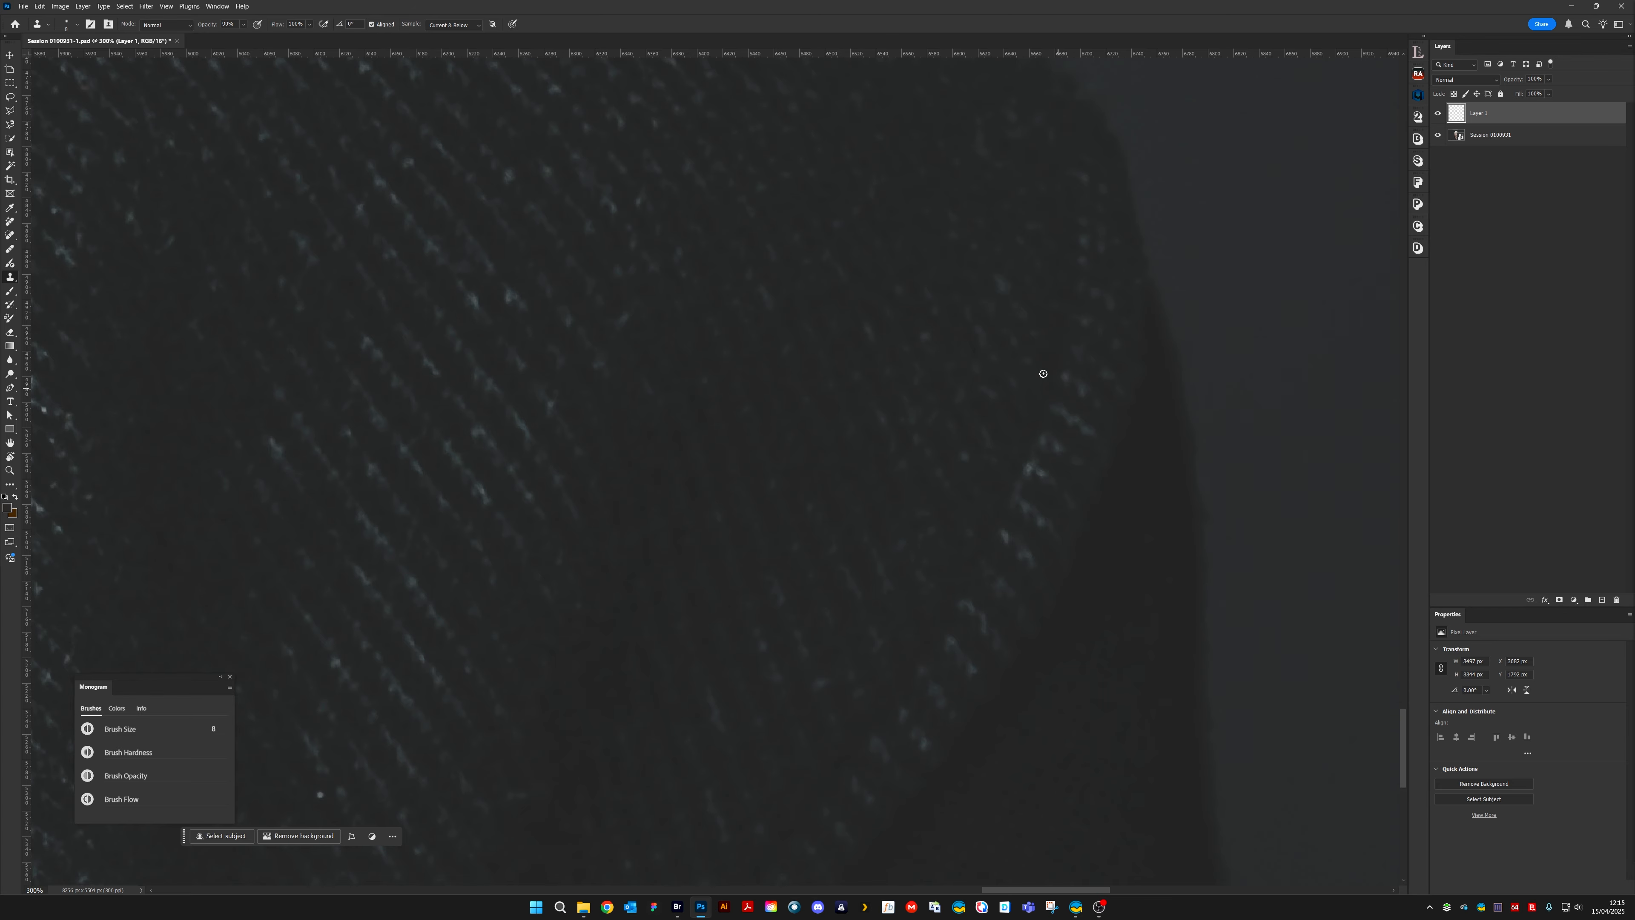
{"action": "left_click", "coordinate": [932, 355], "text": "alt"}
{"action": "left_click_drag", "start_coordinate": [923, 331], "coordinate": [935, 327]}
Clone away the bluish flecks on the sleeve-side knit and the specks and short fibre near the image's lower edge
{"action": "left_click_drag", "start_coordinate": [668, 481], "coordinate": [1019, 527]}
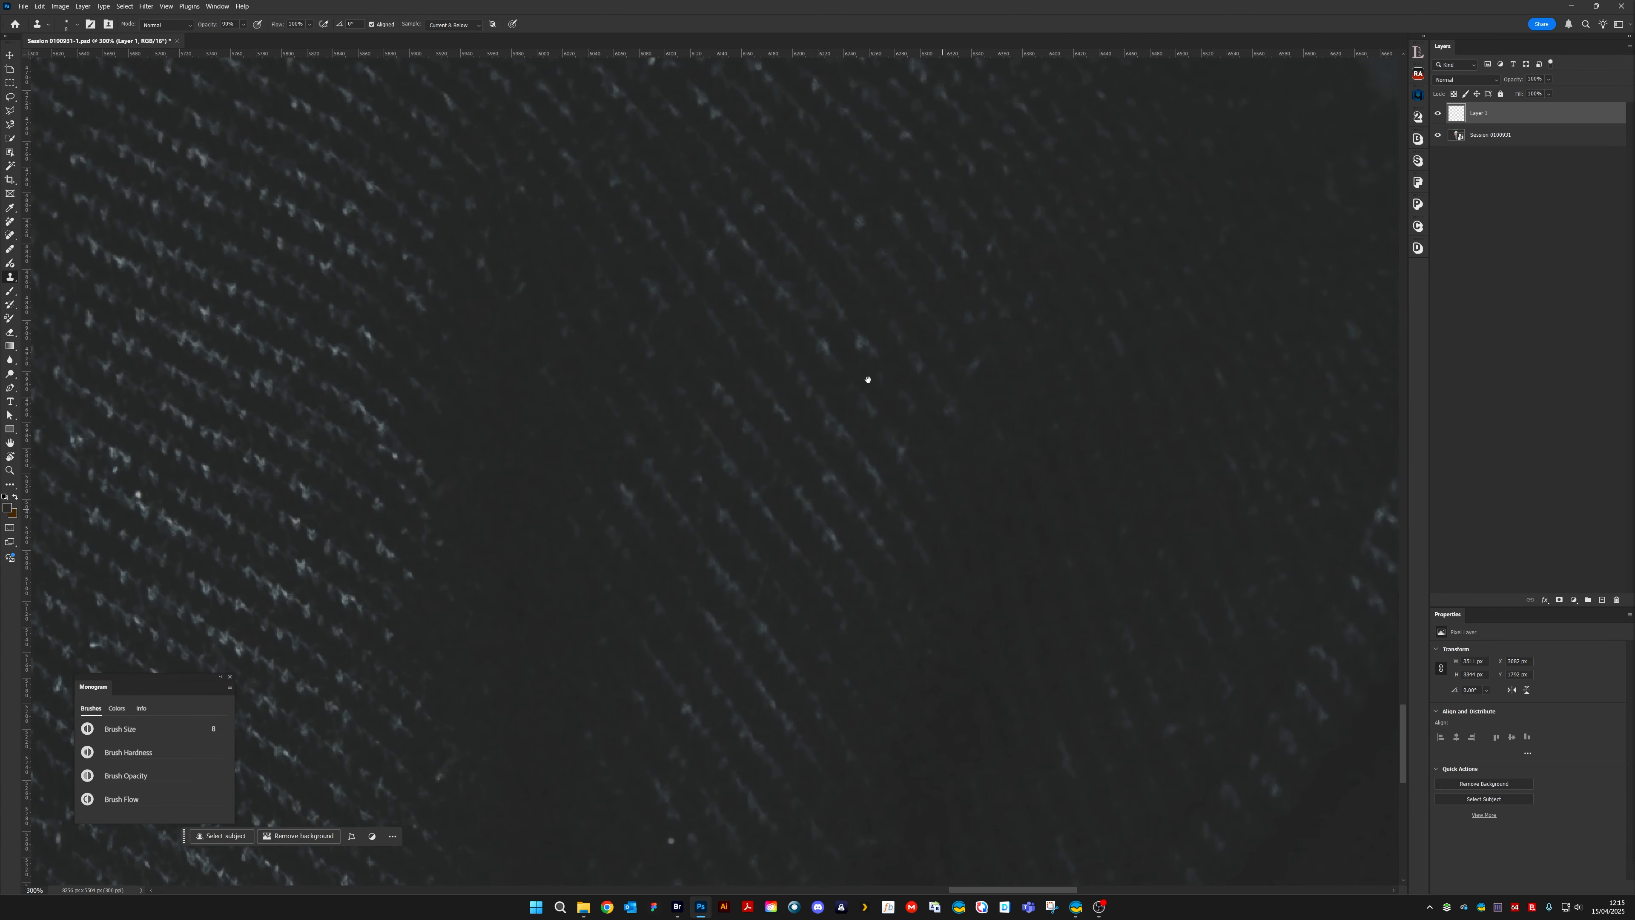
{"action": "left_click_drag", "start_coordinate": [824, 344], "coordinate": [828, 353]}
{"action": "left_click", "coordinate": [859, 340]}
{"action": "mouse_move", "coordinate": [837, 644]}
{"action": "left_mouse_down"}
{"action": "mouse_move", "coordinate": [923, 584]}
{"action": "mouse_move", "coordinate": [925, 501]}
{"action": "left_mouse_up"}
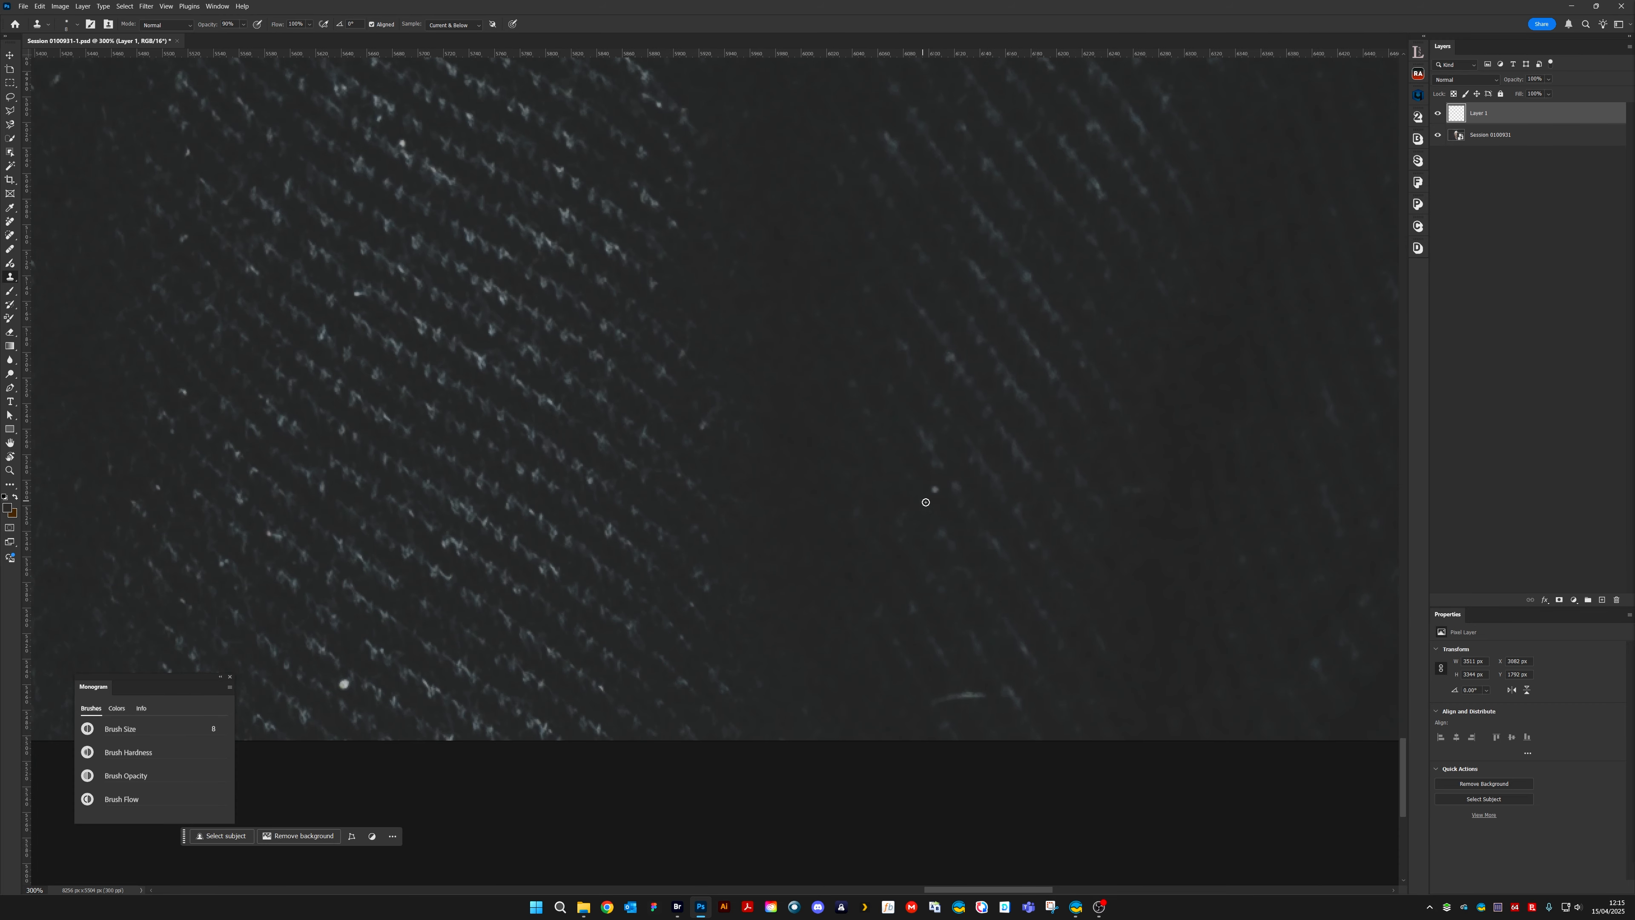
{"action": "left_click", "coordinate": [934, 490]}
{"action": "left_click", "coordinate": [958, 675], "text": "alt"}
{"action": "mouse_move", "coordinate": [984, 695]}
{"action": "left_mouse_down"}
{"action": "mouse_move", "coordinate": [955, 696]}
{"action": "mouse_move", "coordinate": [973, 700]}
{"action": "left_mouse_up"}
{"action": "left_click_drag", "start_coordinate": [643, 547], "coordinate": [932, 647]}
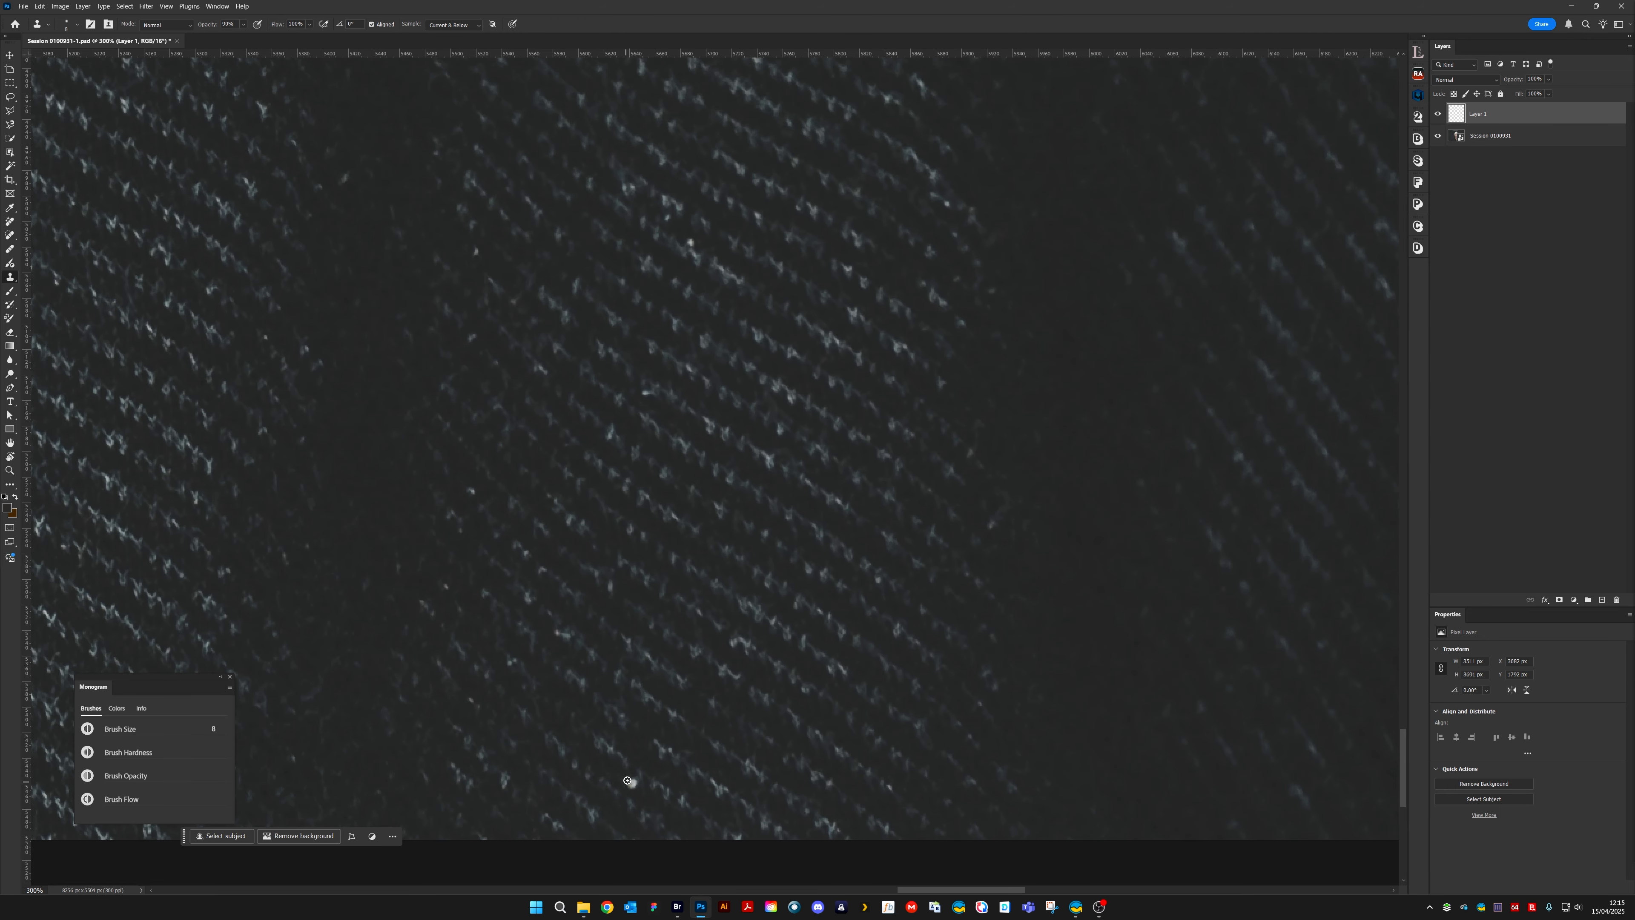
{"action": "left_click_drag", "start_coordinate": [628, 781], "coordinate": [635, 781]}
Clone out the lint specks along the dark vertical fold of the jacket down to the image's lower edge
{"action": "left_click_drag", "start_coordinate": [694, 470], "coordinate": [826, 566]}
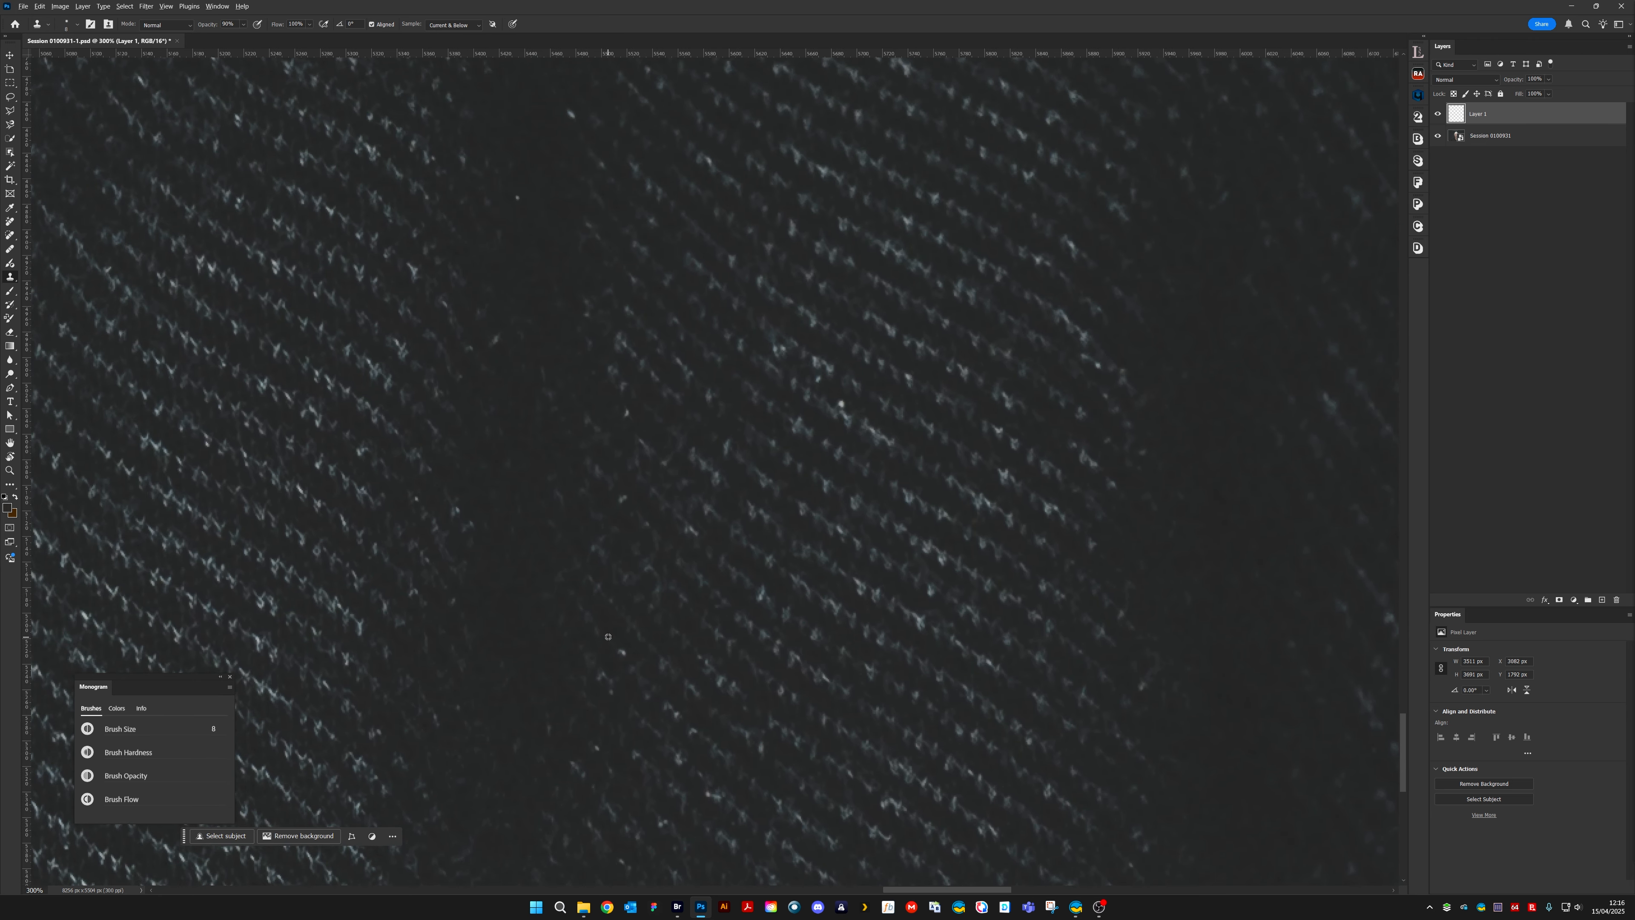
{"action": "left_click_drag", "start_coordinate": [755, 547], "coordinate": [1244, 582]}
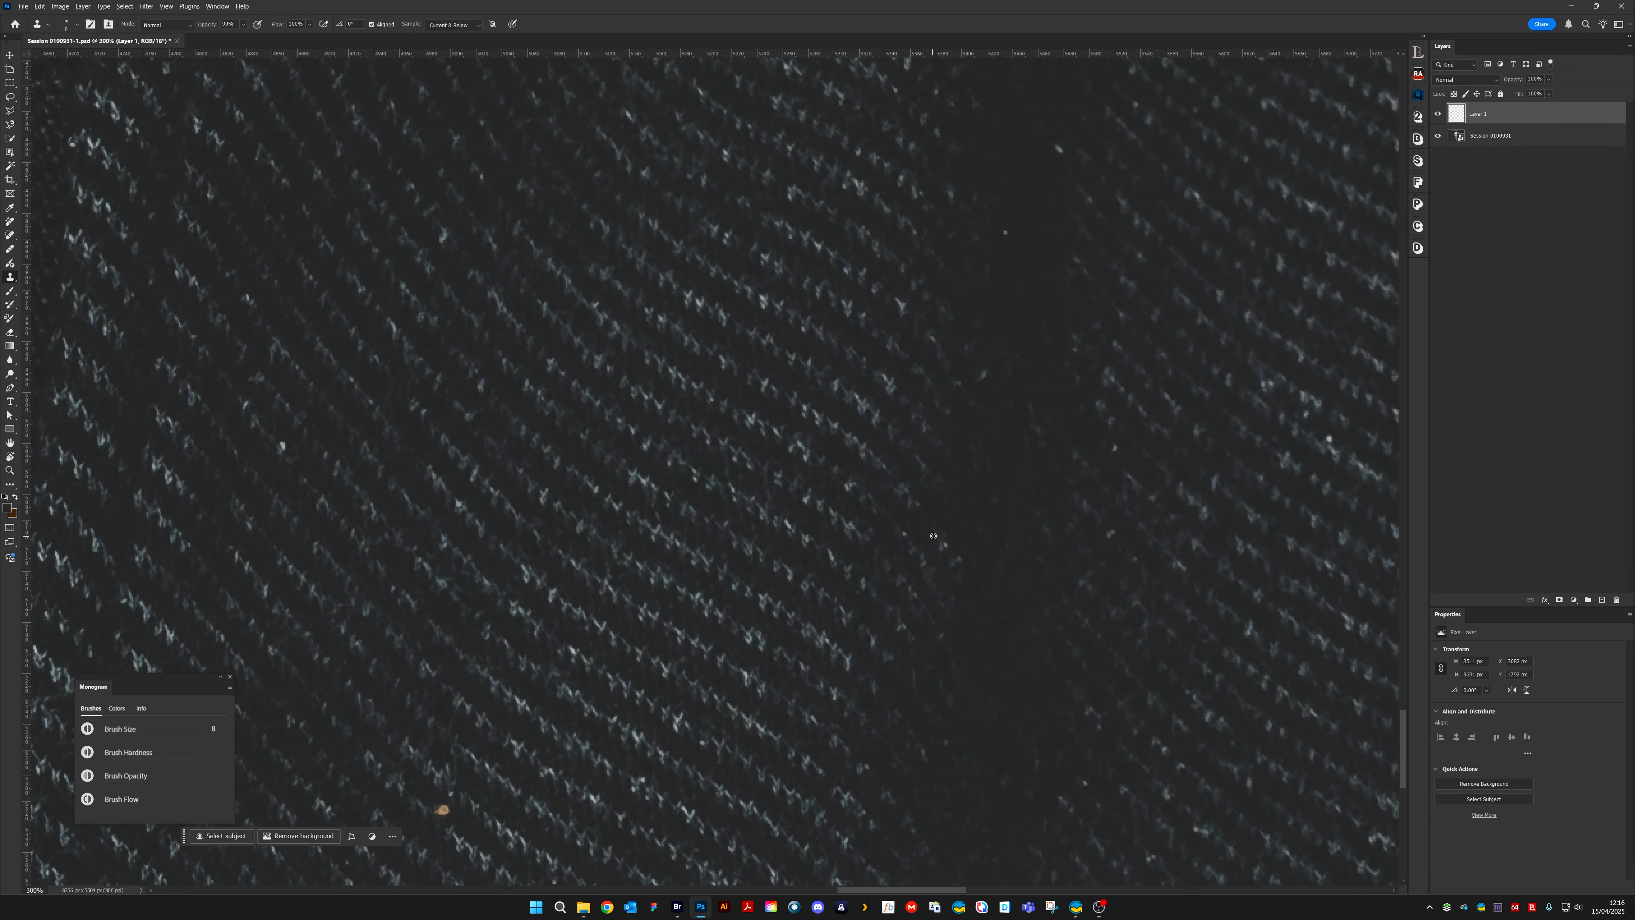
{"action": "left_click", "coordinate": [963, 574], "text": "alt"}
{"action": "left_click_drag", "start_coordinate": [954, 567], "coordinate": [953, 556]}
{"action": "left_click", "coordinate": [993, 385], "text": "alt"}
{"action": "mouse_move", "coordinate": [984, 372]}
{"action": "left_mouse_down"}
{"action": "mouse_move", "coordinate": [989, 409]}
{"action": "mouse_move", "coordinate": [893, 647]}
{"action": "left_mouse_up"}
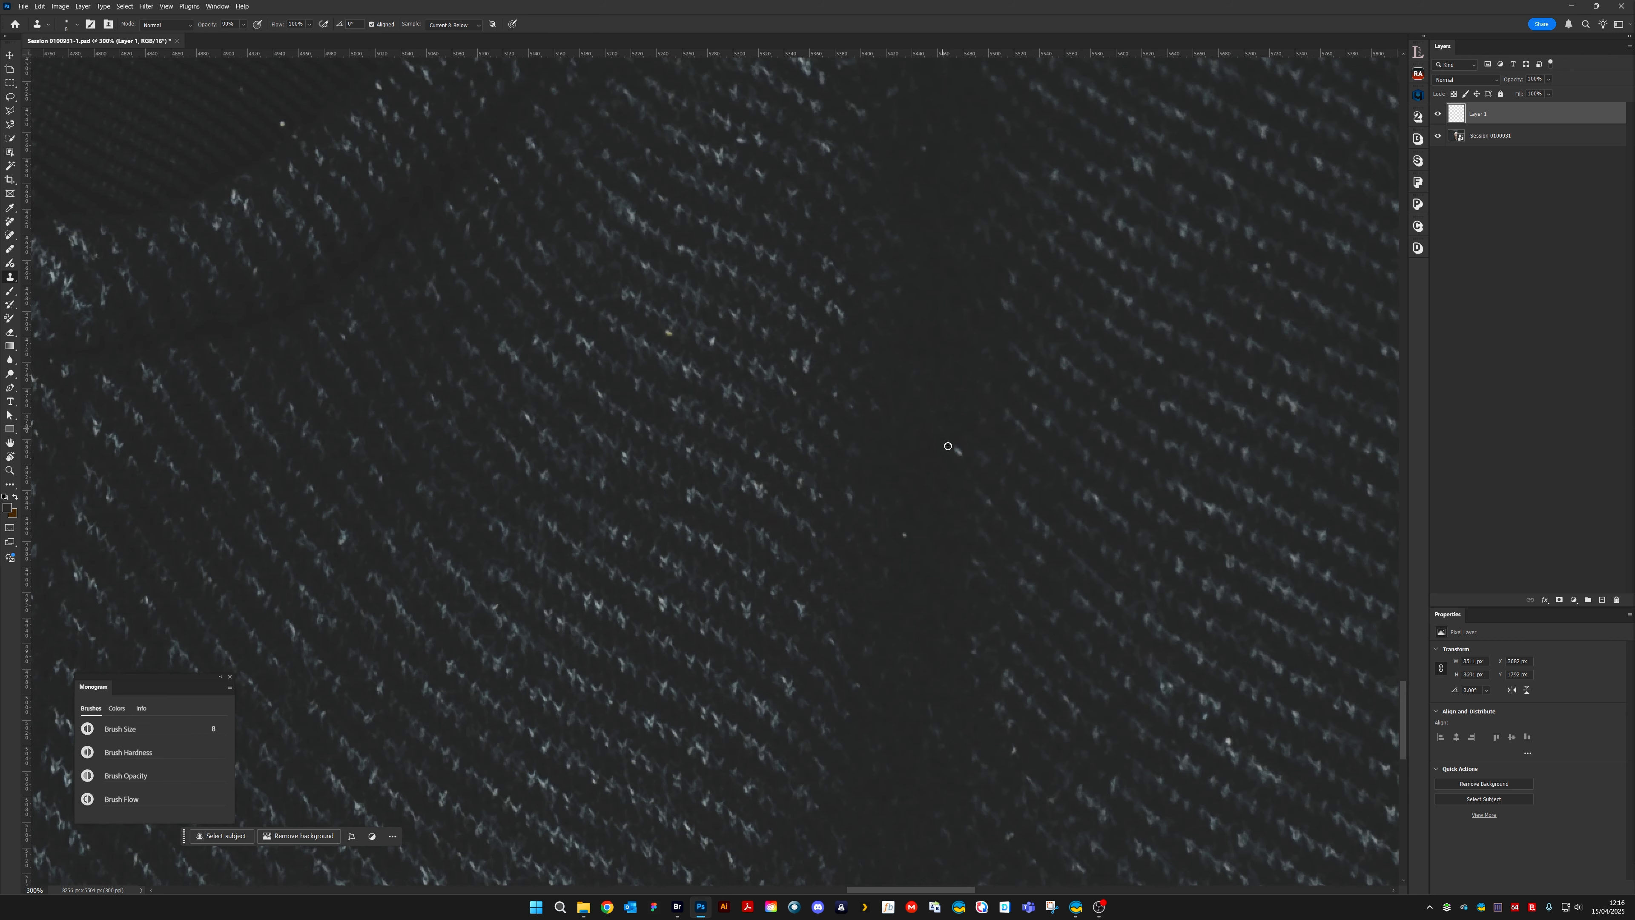
{"action": "left_click", "coordinate": [957, 452]}
{"action": "mouse_move", "coordinate": [948, 566]}
{"action": "left_mouse_down"}
{"action": "mouse_move", "coordinate": [997, 504]}
{"action": "mouse_move", "coordinate": [974, 610]}
{"action": "mouse_move", "coordinate": [985, 515]}
{"action": "left_mouse_up"}
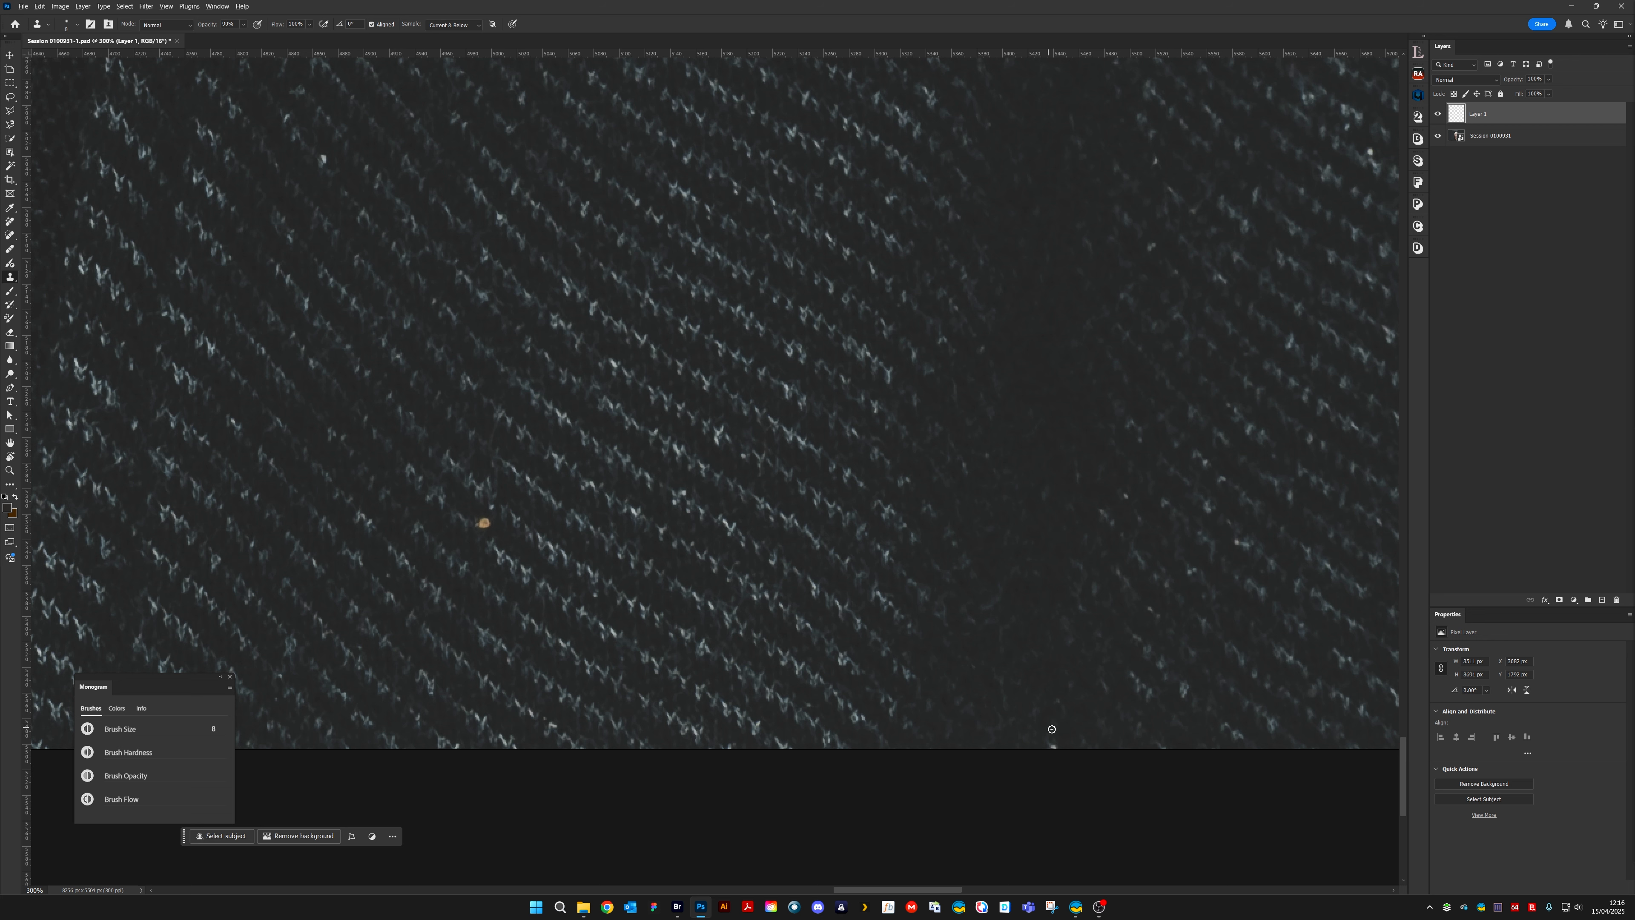
{"action": "left_click", "coordinate": [1051, 729], "text": "alt"}
{"action": "left_click", "coordinate": [1054, 749]}
Clone out the orange crumb and the white lint speck on the knit beside the zip
{"action": "left_click_drag", "start_coordinate": [496, 547], "coordinate": [767, 660]}
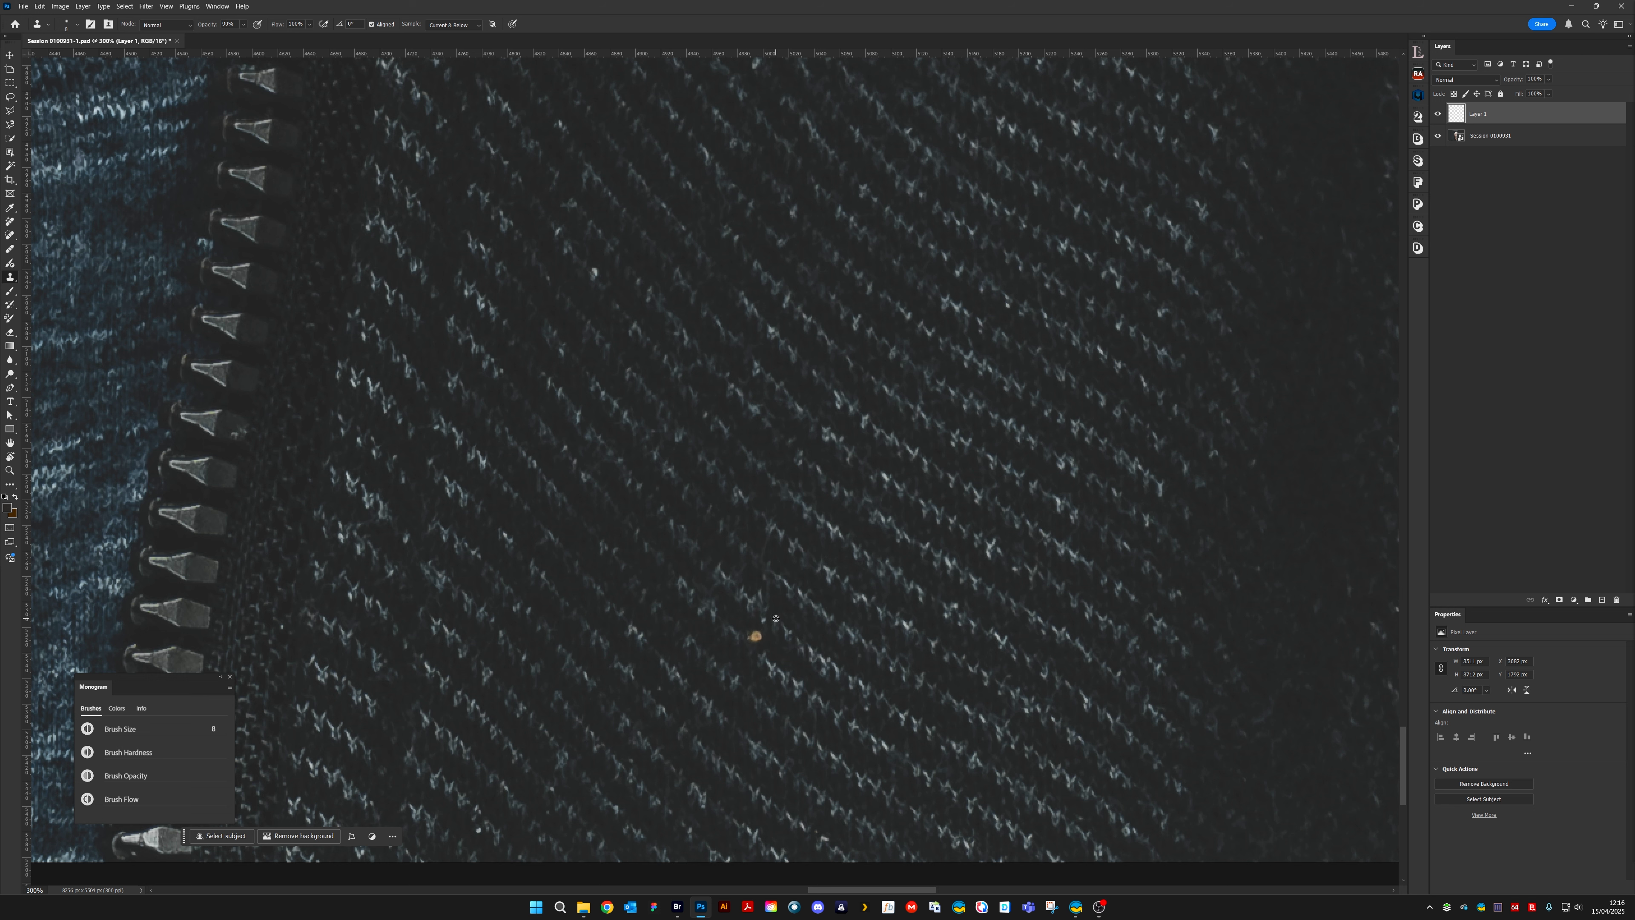
{"action": "left_click_drag", "start_coordinate": [747, 640], "coordinate": [759, 632]}
{"action": "left_click_drag", "start_coordinate": [624, 321], "coordinate": [807, 607]}
{"action": "left_click", "coordinate": [777, 557]}
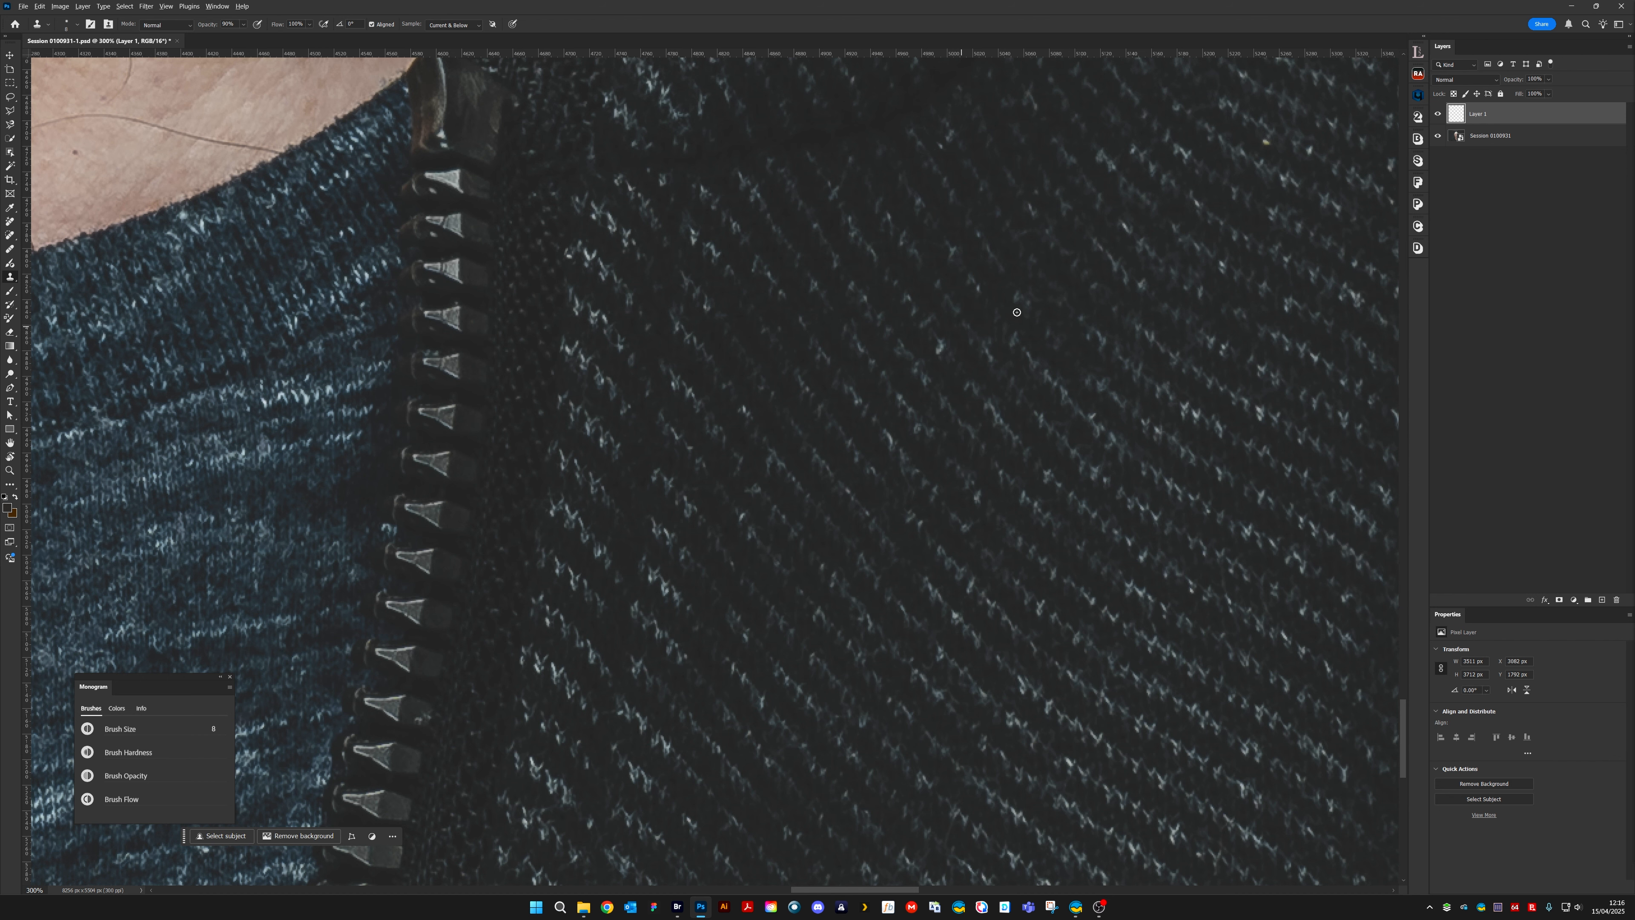
Review the jacket and the whole portrait zoomed out to 25% for remaining lint and hairs
{"action": "left_click_drag", "start_coordinate": [379, 667], "coordinate": [1167, 312]}
{"action": "key", "text": "ctrl+minus"}
{"action": "key", "text": "ctrl+minus"}
{"action": "key", "text": "ctrl+minus"}
{"action": "key", "text": "ctrl+minus"}
{"action": "key", "text": "ctrl+minus"}
{"action": "key", "text": "ctrl+minus"}
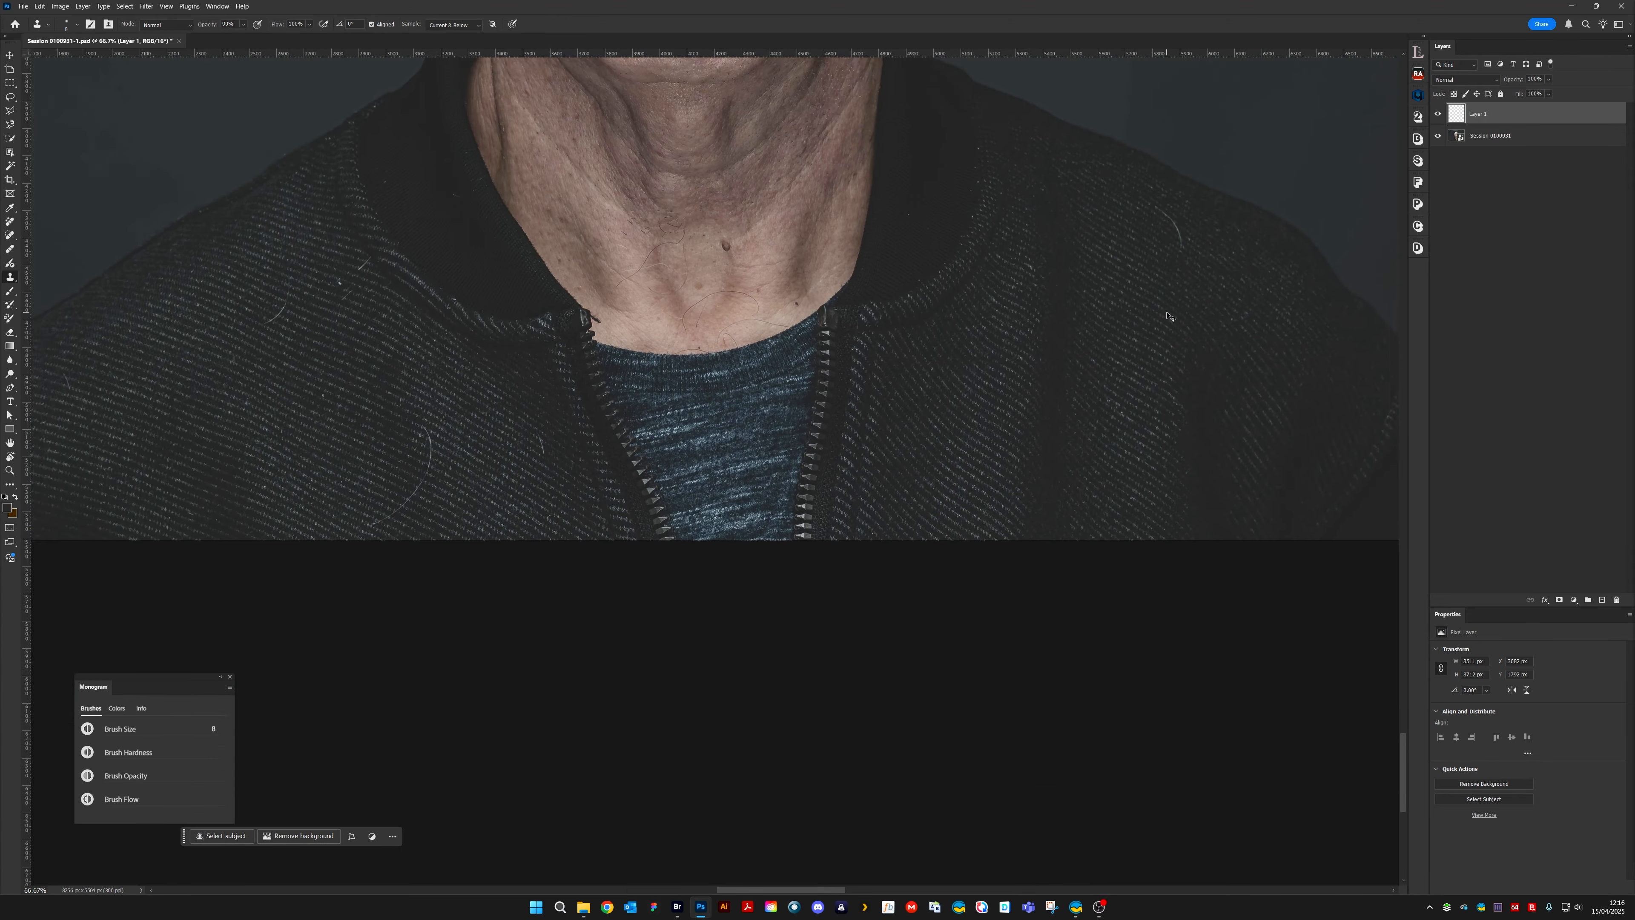
{"action": "key", "text": "ctrl+minus"}
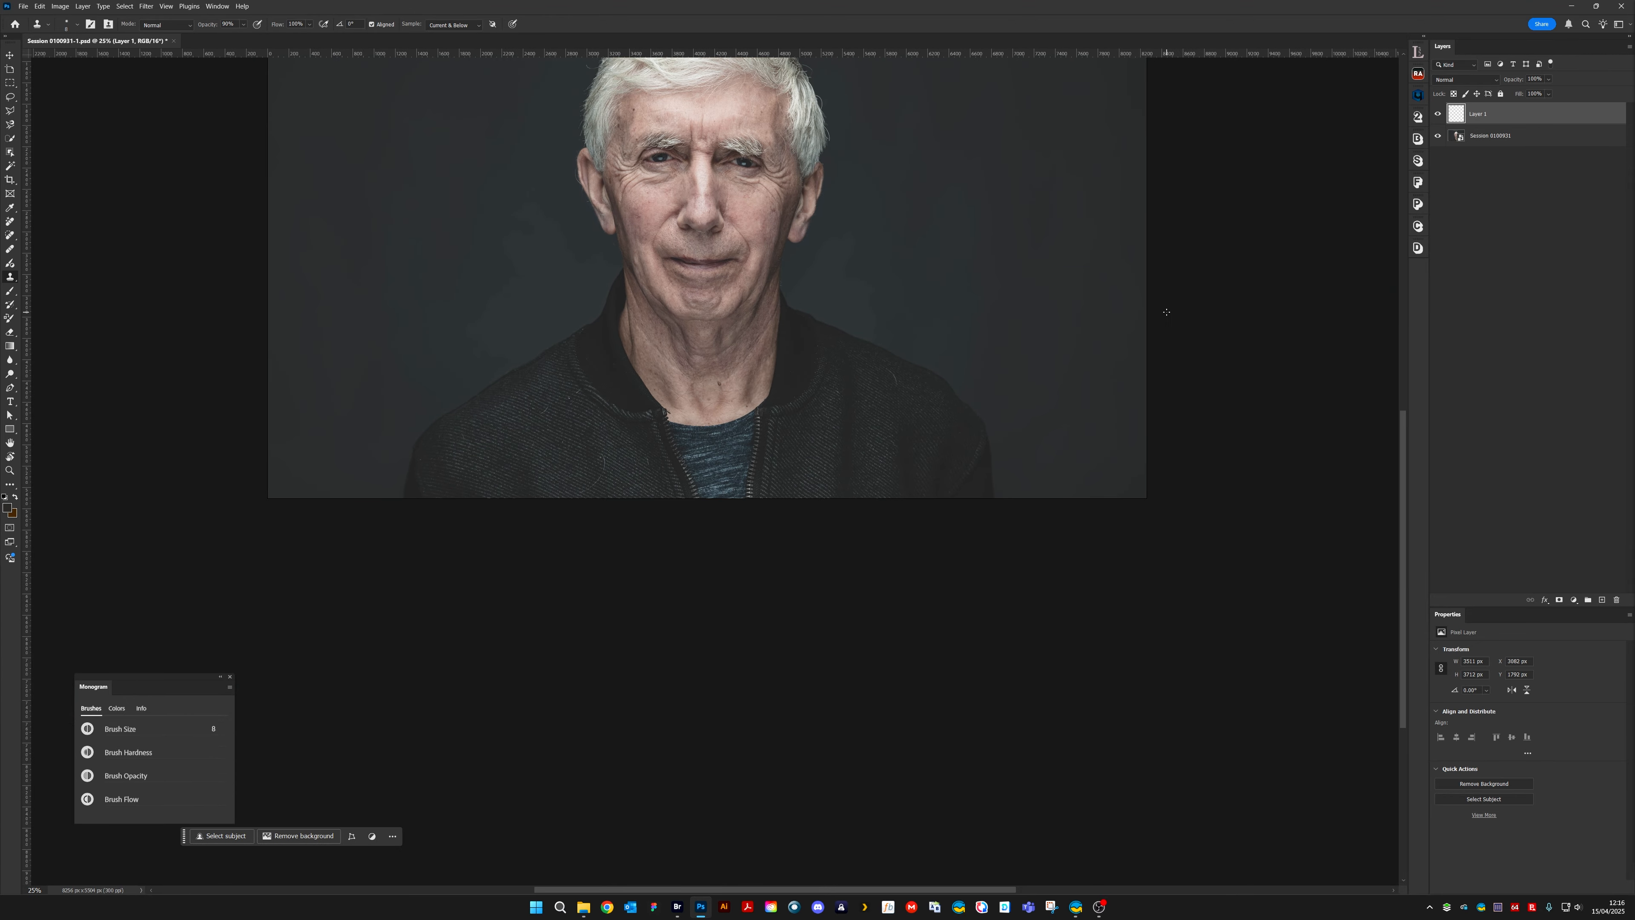
{"action": "scroll", "coordinate": [966, 387], "scroll_direction": "up", "scroll_amount": 5}
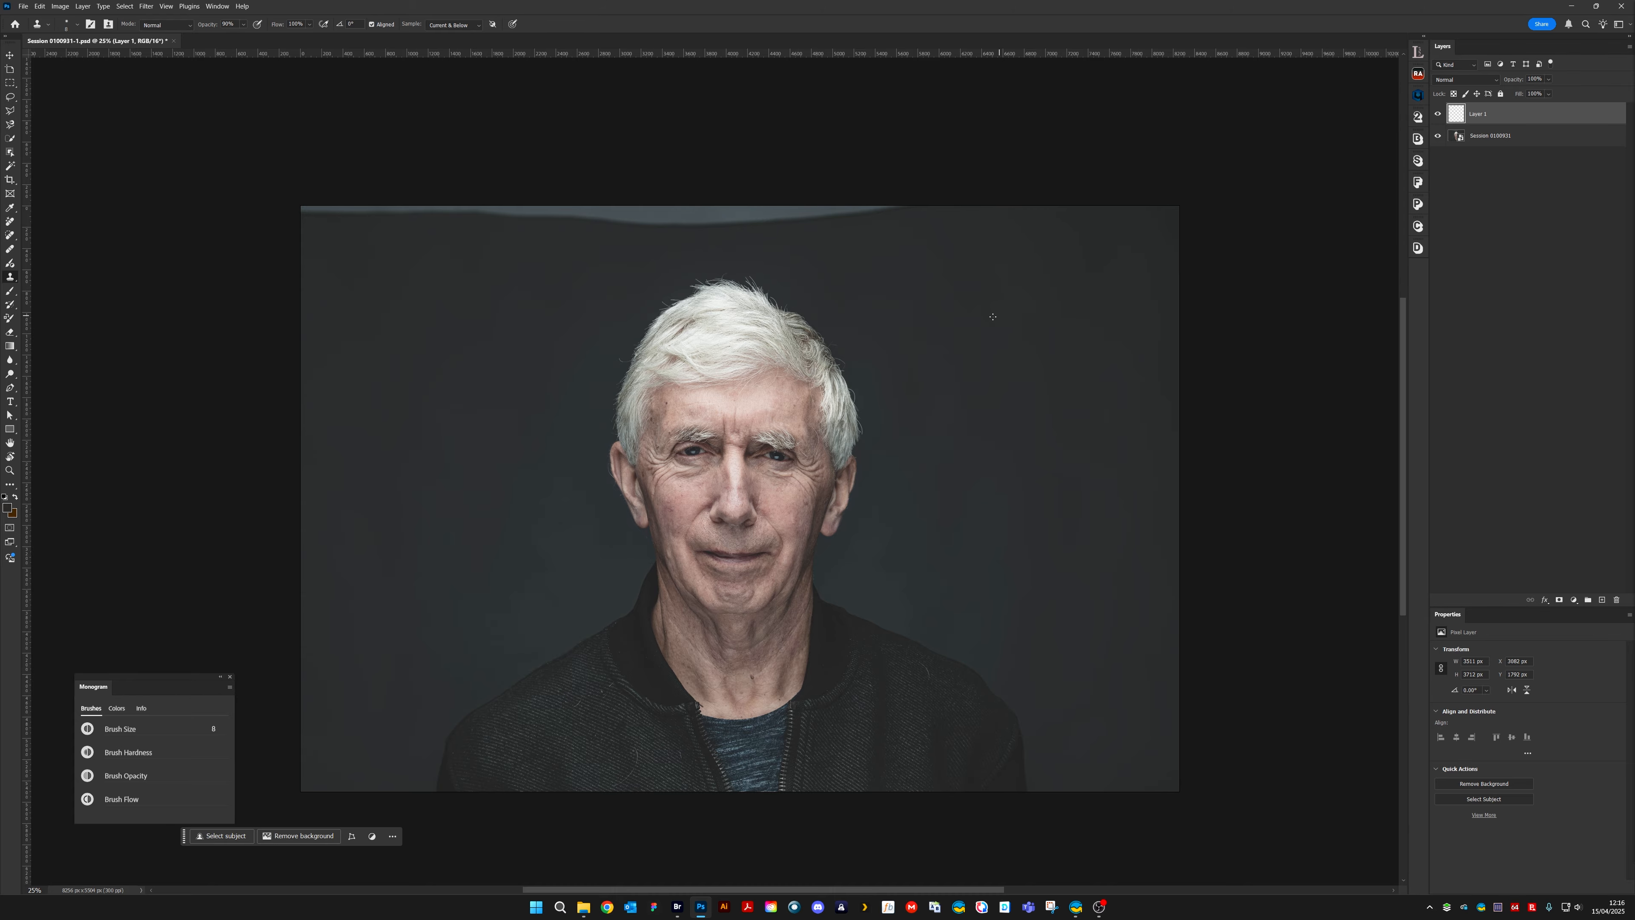
Clone away the specks and the short curved fibre on the dark collar below the opposite ear, working at 400% zoom
{"action": "key", "text": "ctrl+plus"}
{"action": "key", "text": "ctrl+plus"}
{"action": "key", "text": "ctrl+plus"}
{"action": "key", "text": "ctrl+plus"}
{"action": "key", "text": "ctrl+plus"}
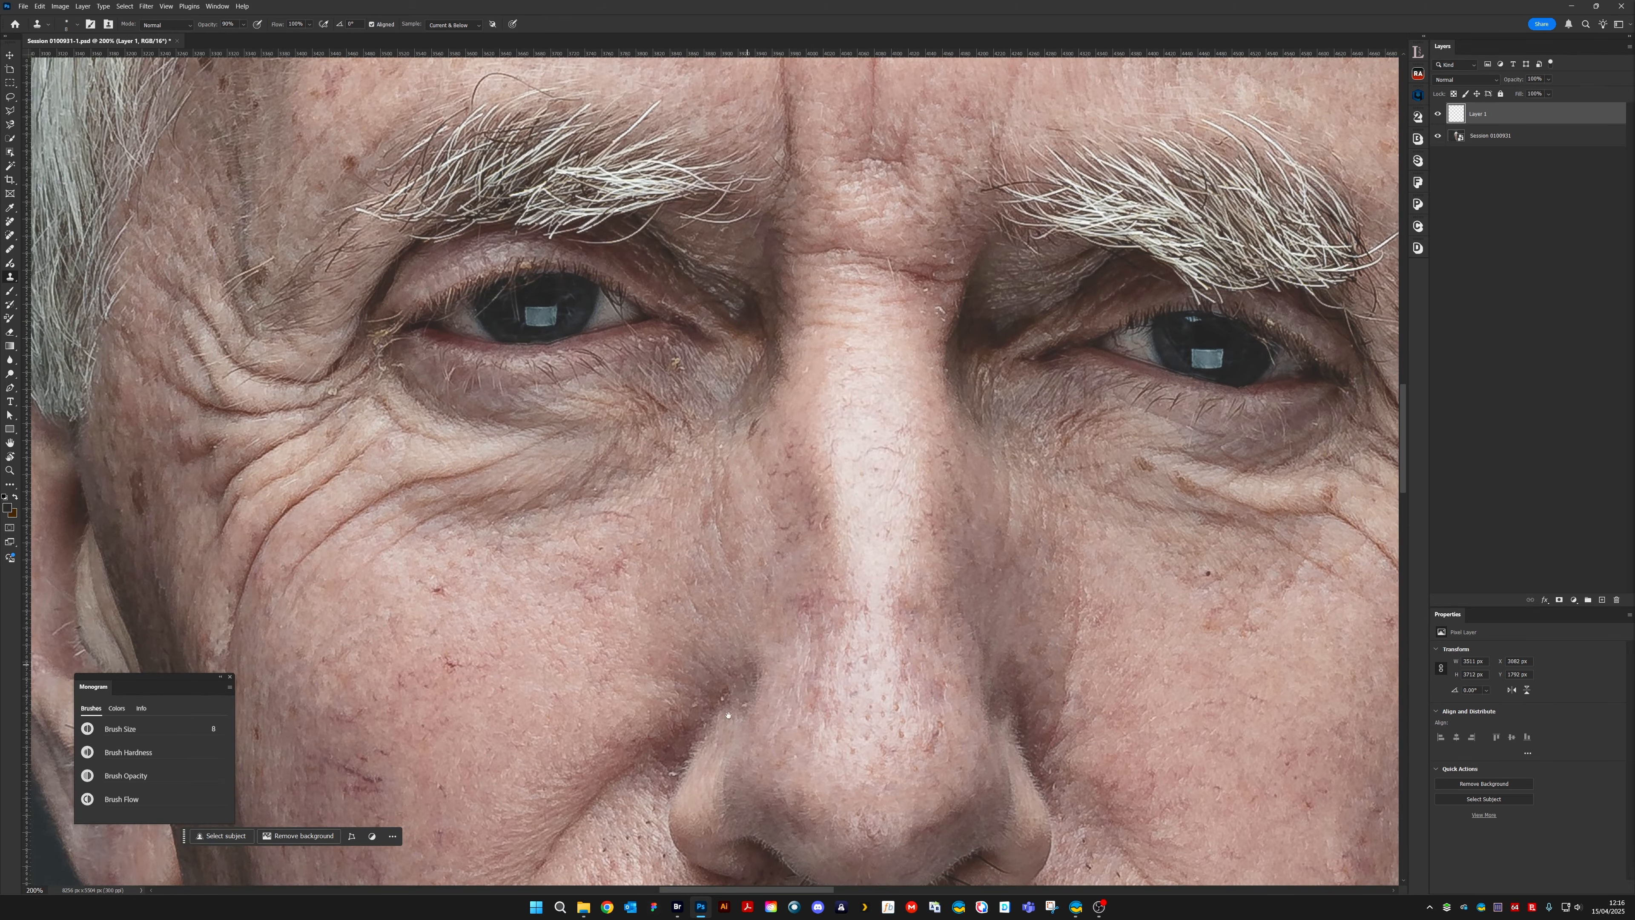
{"action": "left_click_drag", "start_coordinate": [728, 714], "coordinate": [1075, 200]}
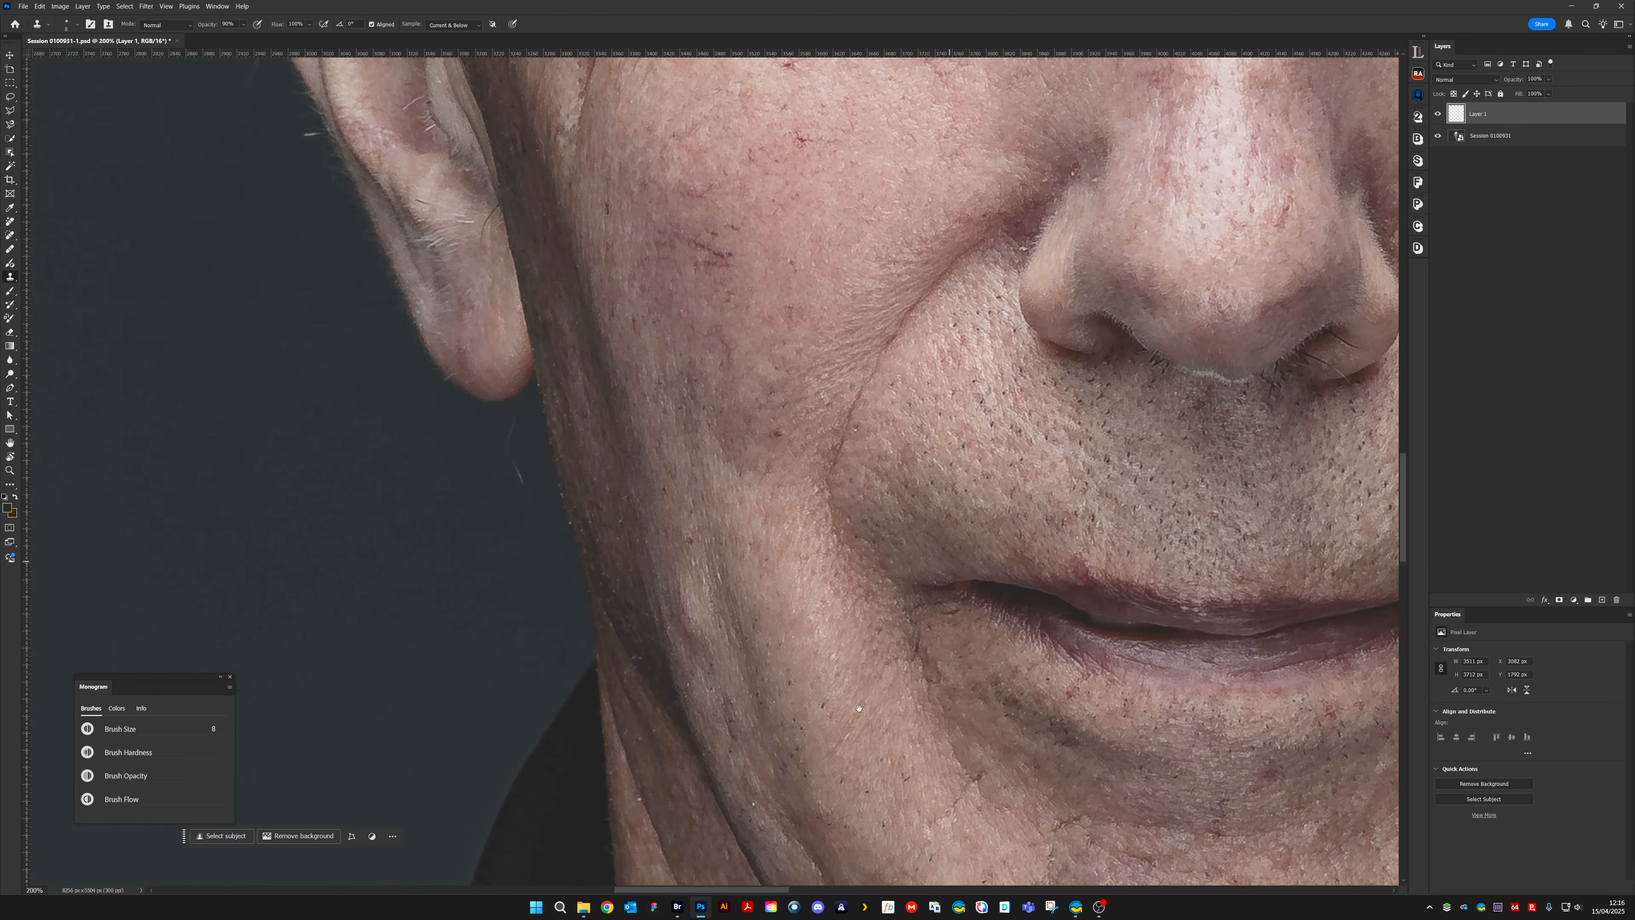
{"action": "left_click_drag", "start_coordinate": [857, 708], "coordinate": [1131, 229]}
{"action": "left_click_drag", "start_coordinate": [901, 558], "coordinate": [1094, 70]}
{"action": "left_click_drag", "start_coordinate": [975, 427], "coordinate": [1038, 413]}
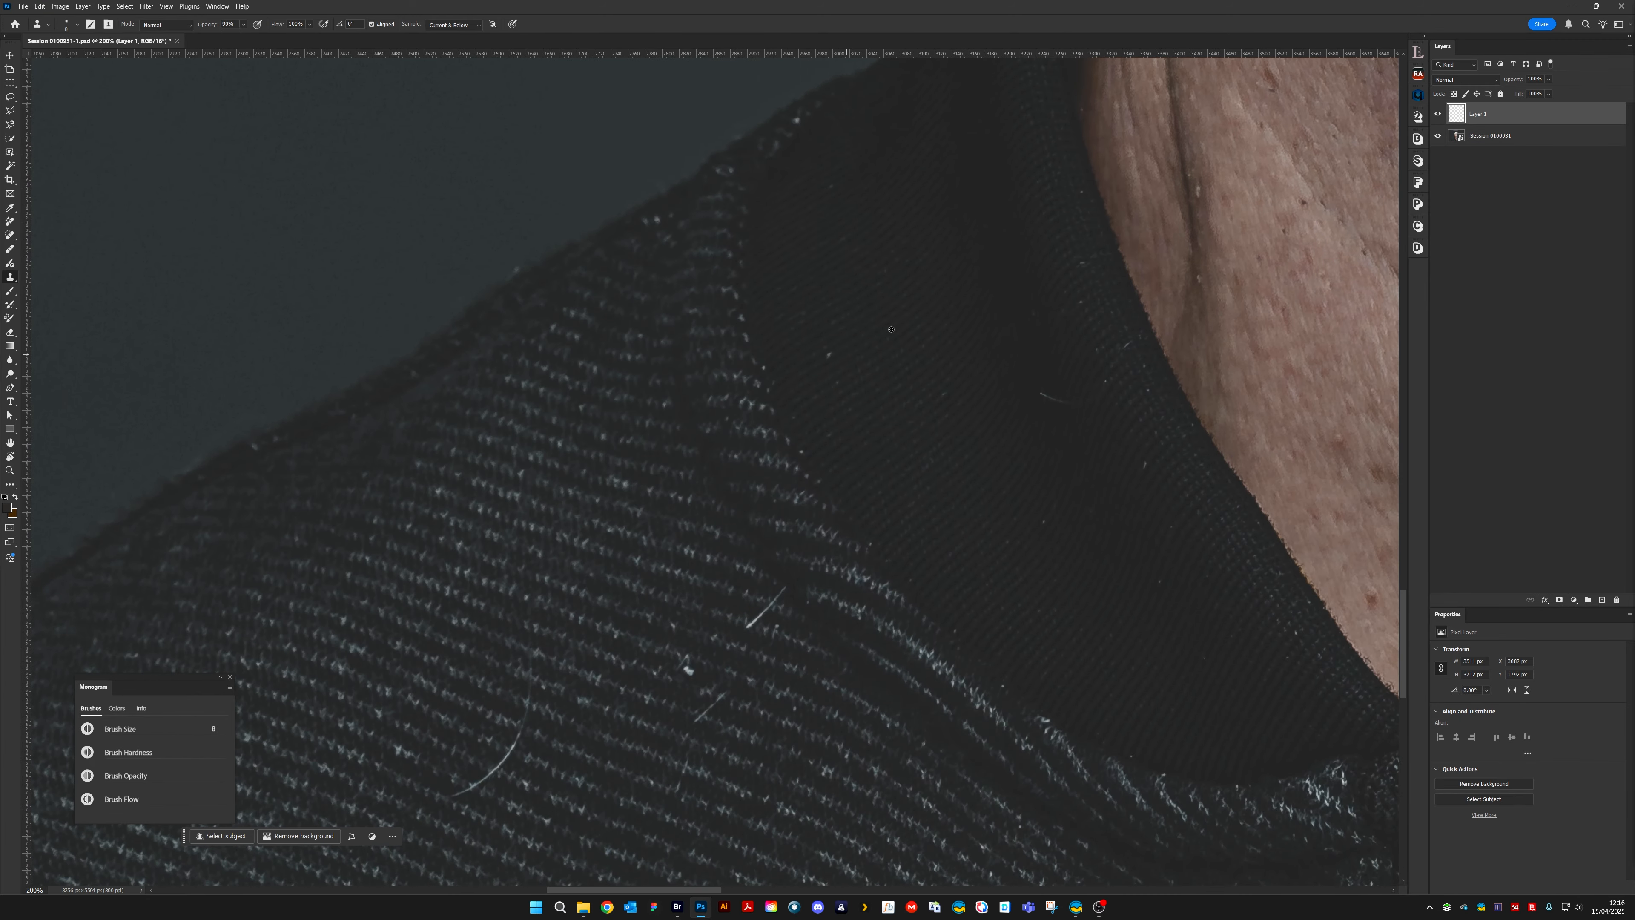
{"action": "scroll", "coordinate": [911, 257], "scroll_direction": "up", "scroll_amount": 2}
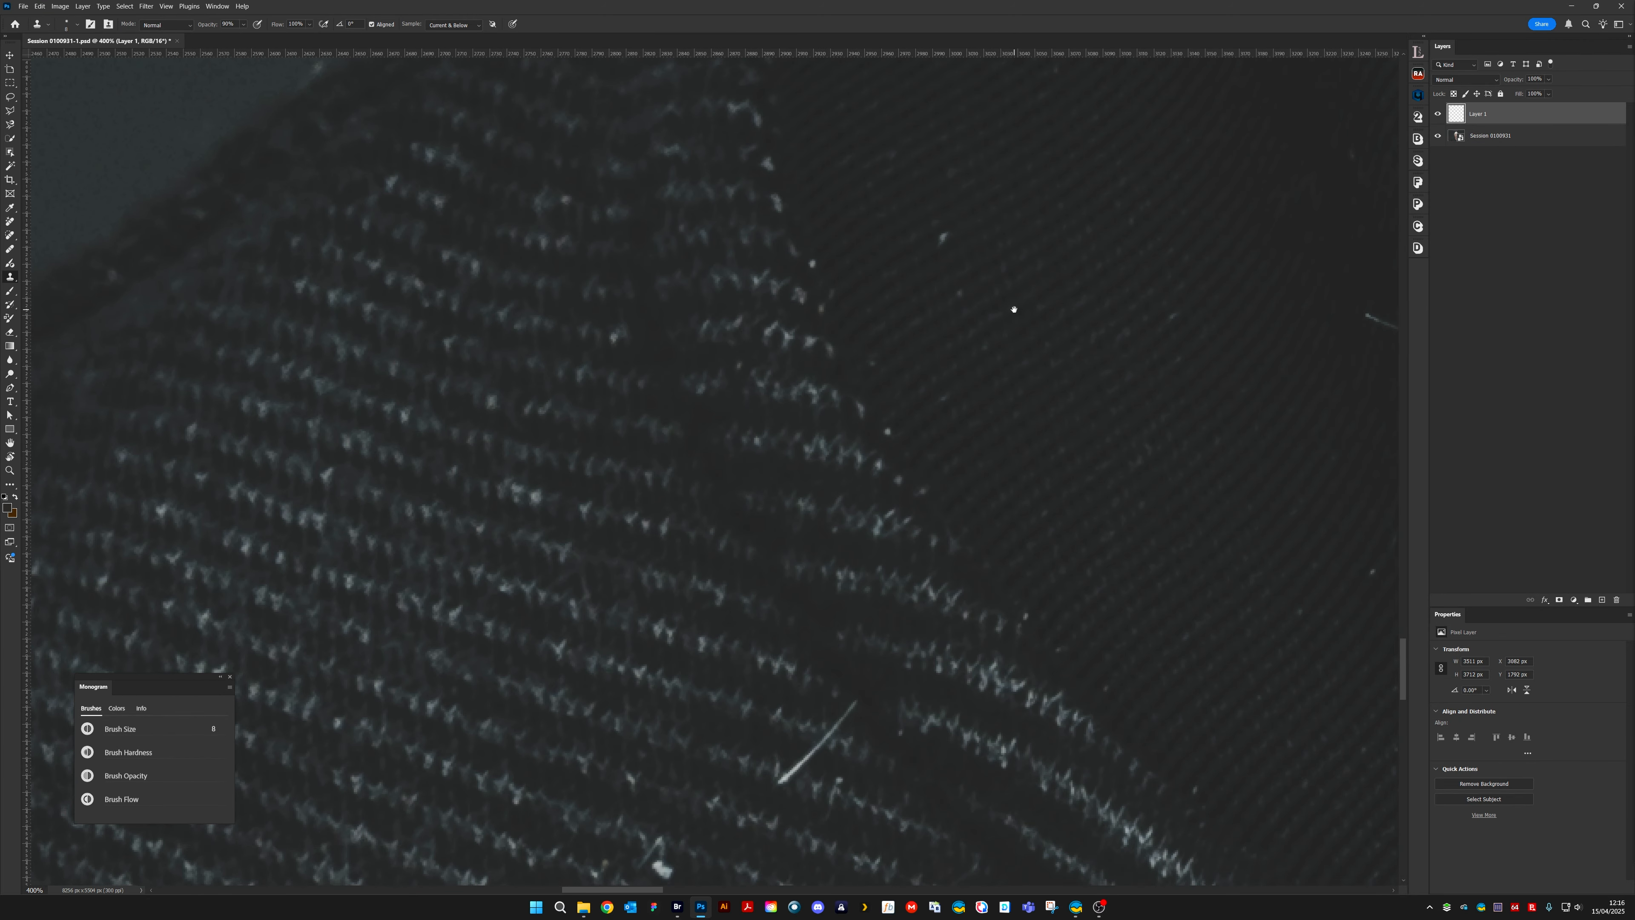
{"action": "left_click", "coordinate": [705, 482]}
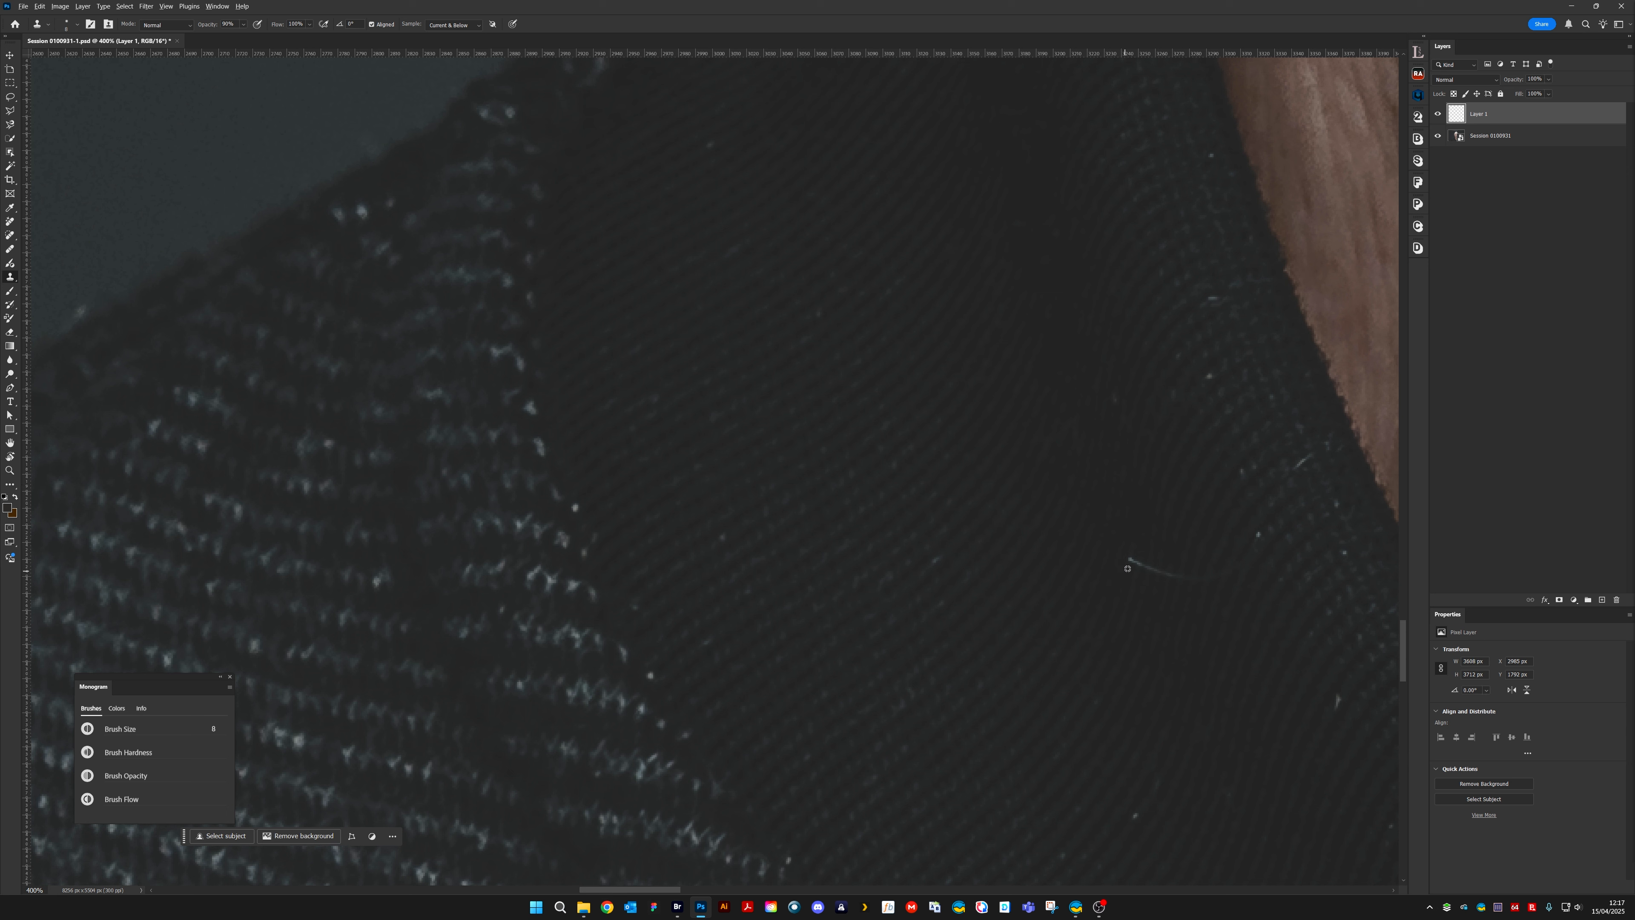
{"action": "mouse_move", "coordinate": [1127, 568]}
{"action": "left_mouse_down"}
{"action": "mouse_move", "coordinate": [1169, 570]}
{"action": "mouse_move", "coordinate": [1139, 552]}
{"action": "left_mouse_up"}
{"action": "left_click", "coordinate": [1117, 542], "text": "alt"}
{"action": "left_click_drag", "start_coordinate": [1125, 558], "coordinate": [1137, 561]}
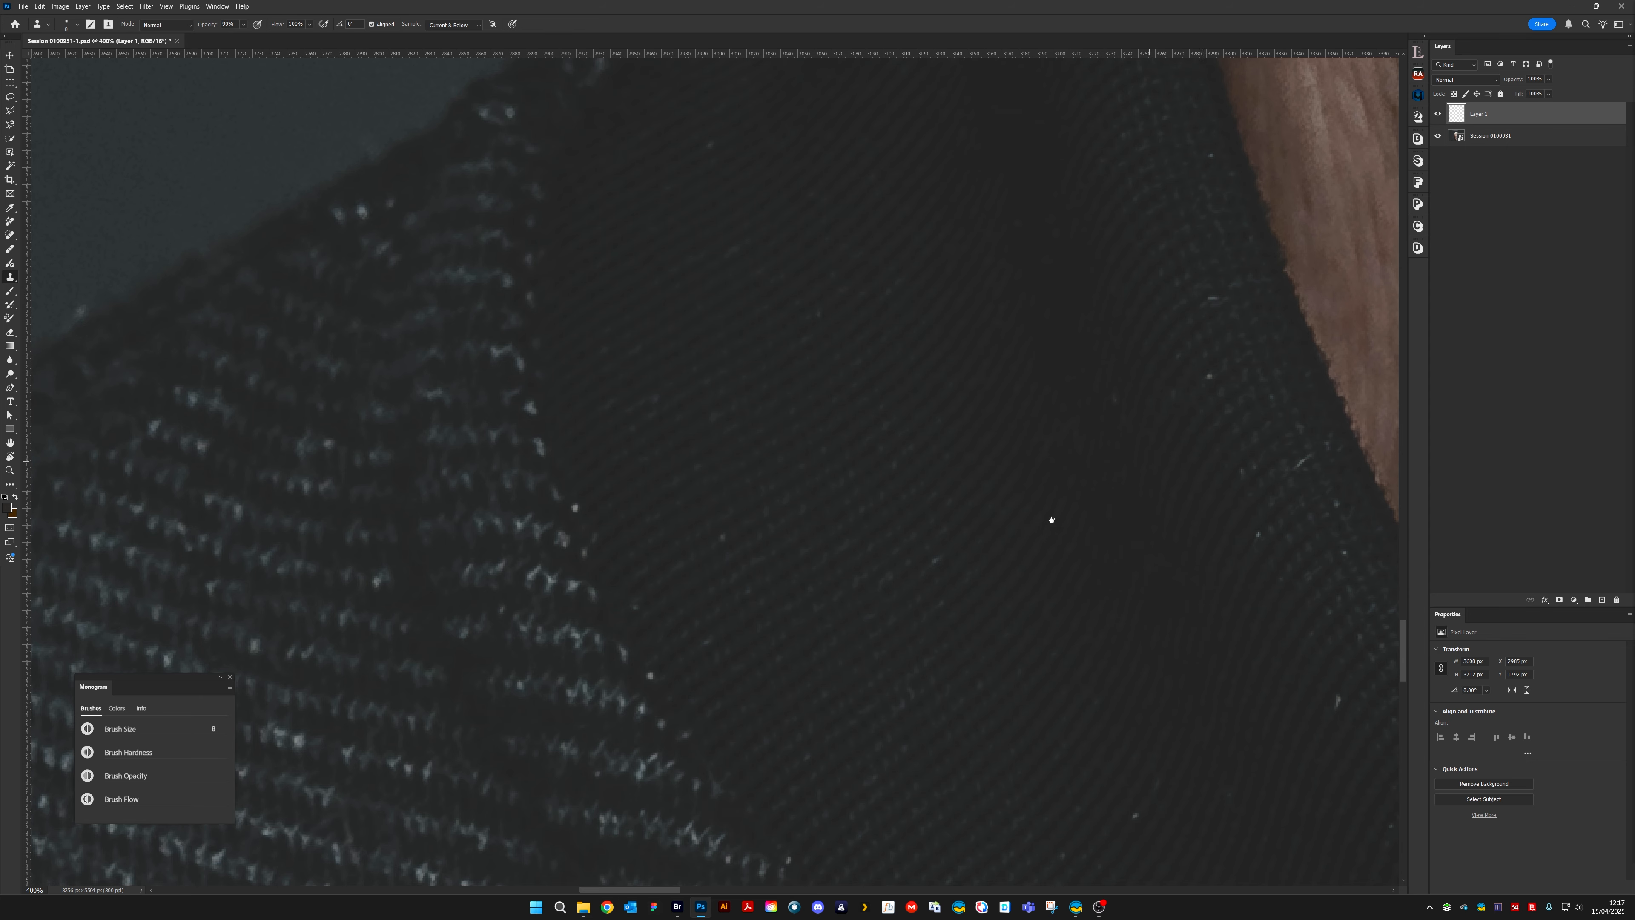
Reduce the brush size to 6 and clone away the small white flecks on the ribbed collar edge beside the neck
{"action": "left_click_drag", "start_coordinate": [1051, 519], "coordinate": [771, 716]}
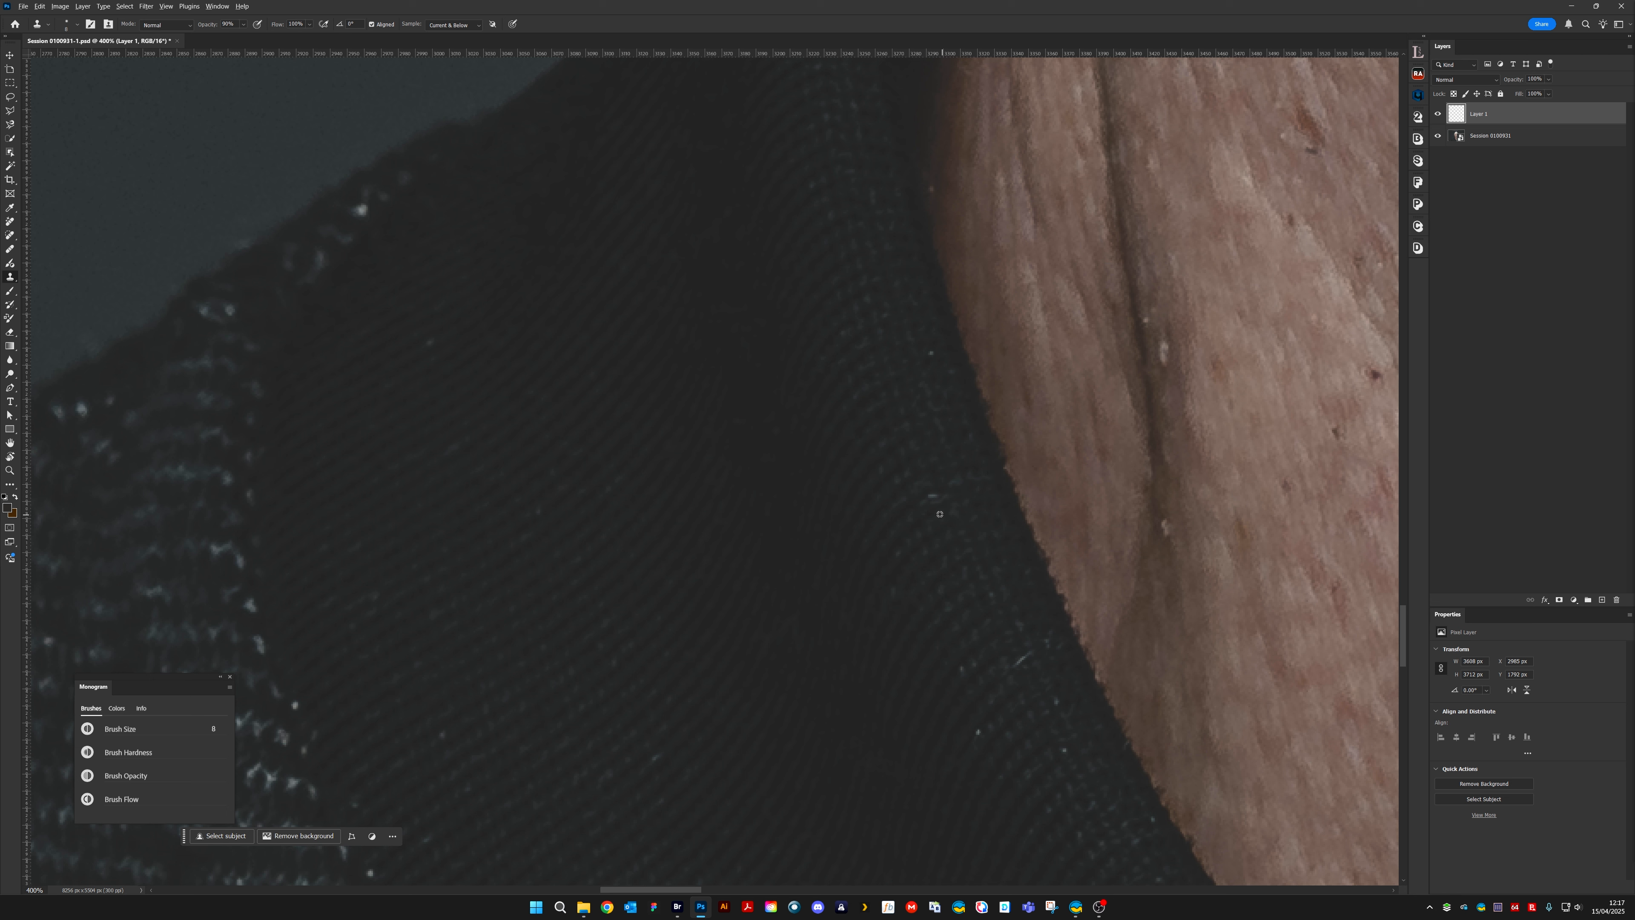
{"action": "left_click", "coordinate": [1038, 663], "text": "alt"}
{"action": "key", "text": "bracketleft"}
{"action": "key", "text": "bracketleft"}
{"action": "key", "text": "bracketleft"}
{"action": "key", "text": "bracketleft"}
{"action": "key", "text": "bracketright"}
{"action": "key", "text": "bracketright"}
{"action": "left_click", "coordinate": [961, 669]}
{"action": "left_click", "coordinate": [978, 734]}
{"action": "left_click", "coordinate": [1064, 750]}
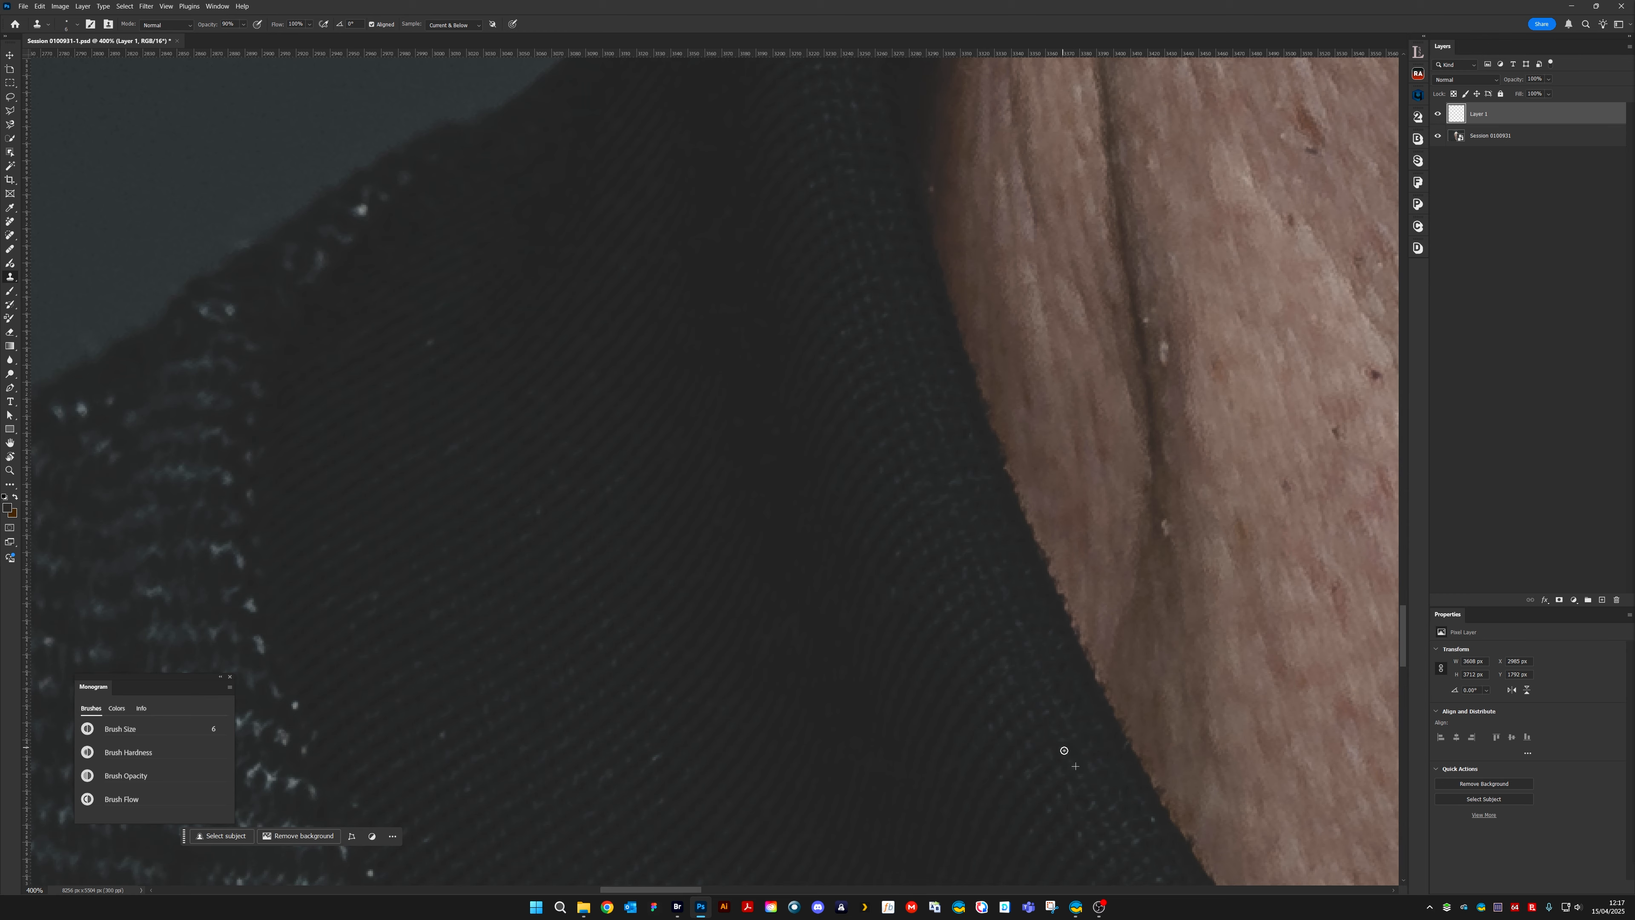
{"action": "left_click", "coordinate": [1153, 816]}
{"action": "left_click_drag", "start_coordinate": [549, 342], "coordinate": [1009, 487]}
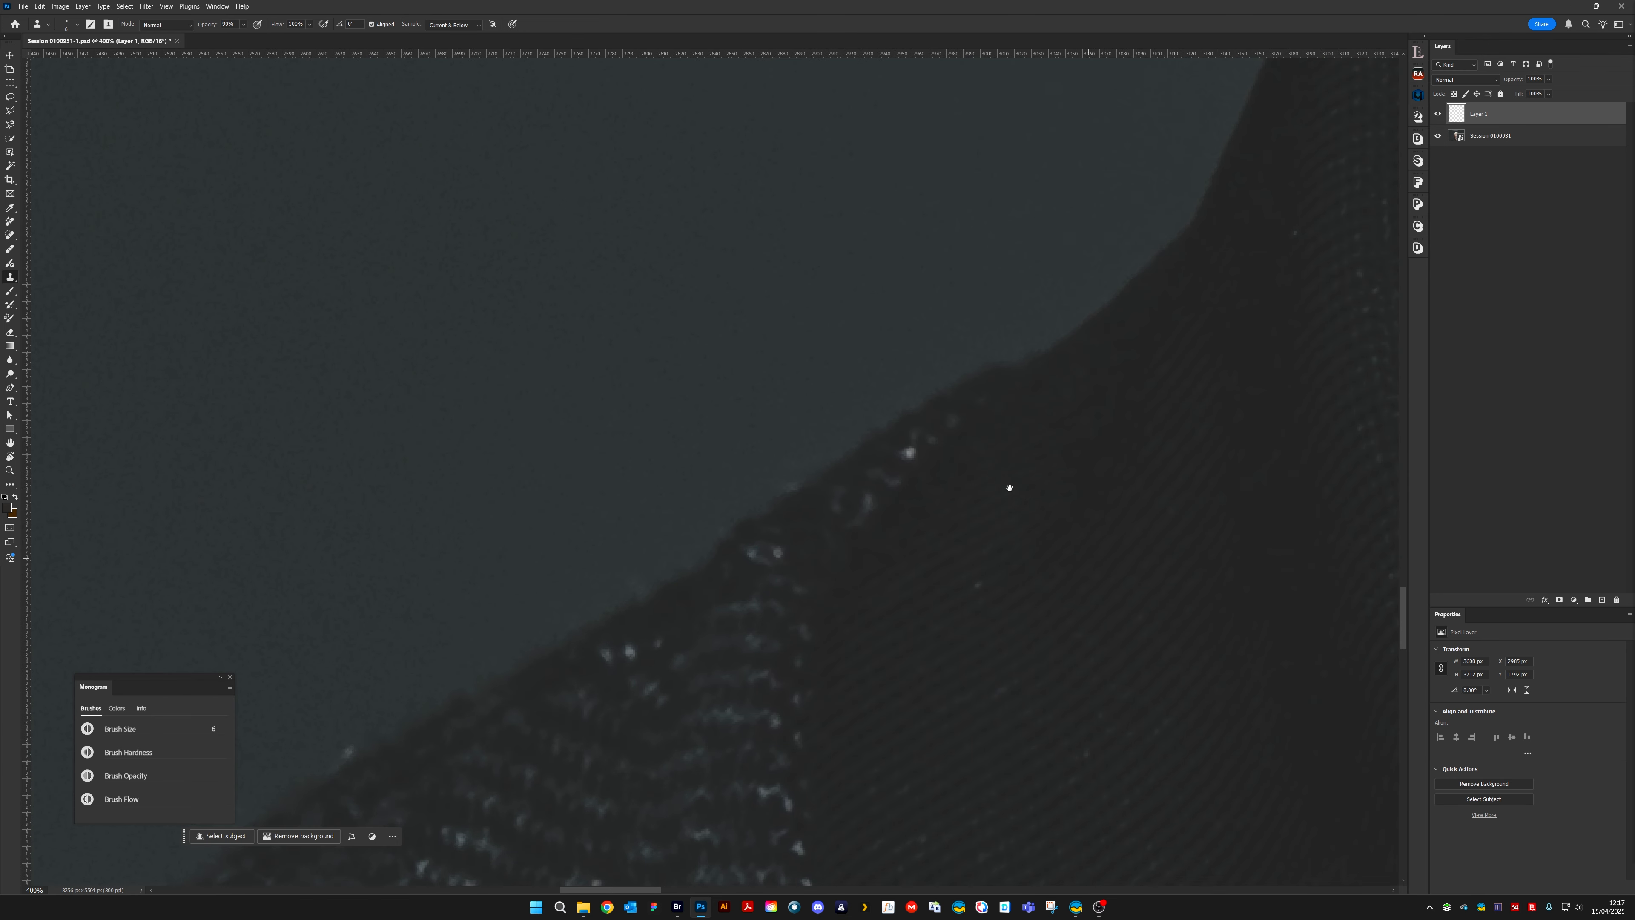
Increase the brush size to 9 and clone away the white flecks along the collar's outer edge against the background
{"action": "left_click", "coordinate": [887, 477], "text": "alt"}
{"action": "key", "text": "]"}
{"action": "key", "text": "]"}
{"action": "key", "text": "]"}
{"action": "left_click_drag", "start_coordinate": [903, 456], "coordinate": [912, 456]}
{"action": "left_click", "coordinate": [885, 495], "text": "alt"}
{"action": "left_click_drag", "start_coordinate": [870, 493], "coordinate": [869, 502]}
{"action": "left_click", "coordinate": [991, 579], "text": "alt"}
{"action": "left_click", "coordinate": [980, 584]}
Clone away the bright flecks along the shoulder edge where the knit fabric meets the ribbed collar
{"action": "left_click_drag", "start_coordinate": [957, 680], "coordinate": [1106, 511]}
{"action": "left_click", "coordinate": [884, 393], "text": "alt"}
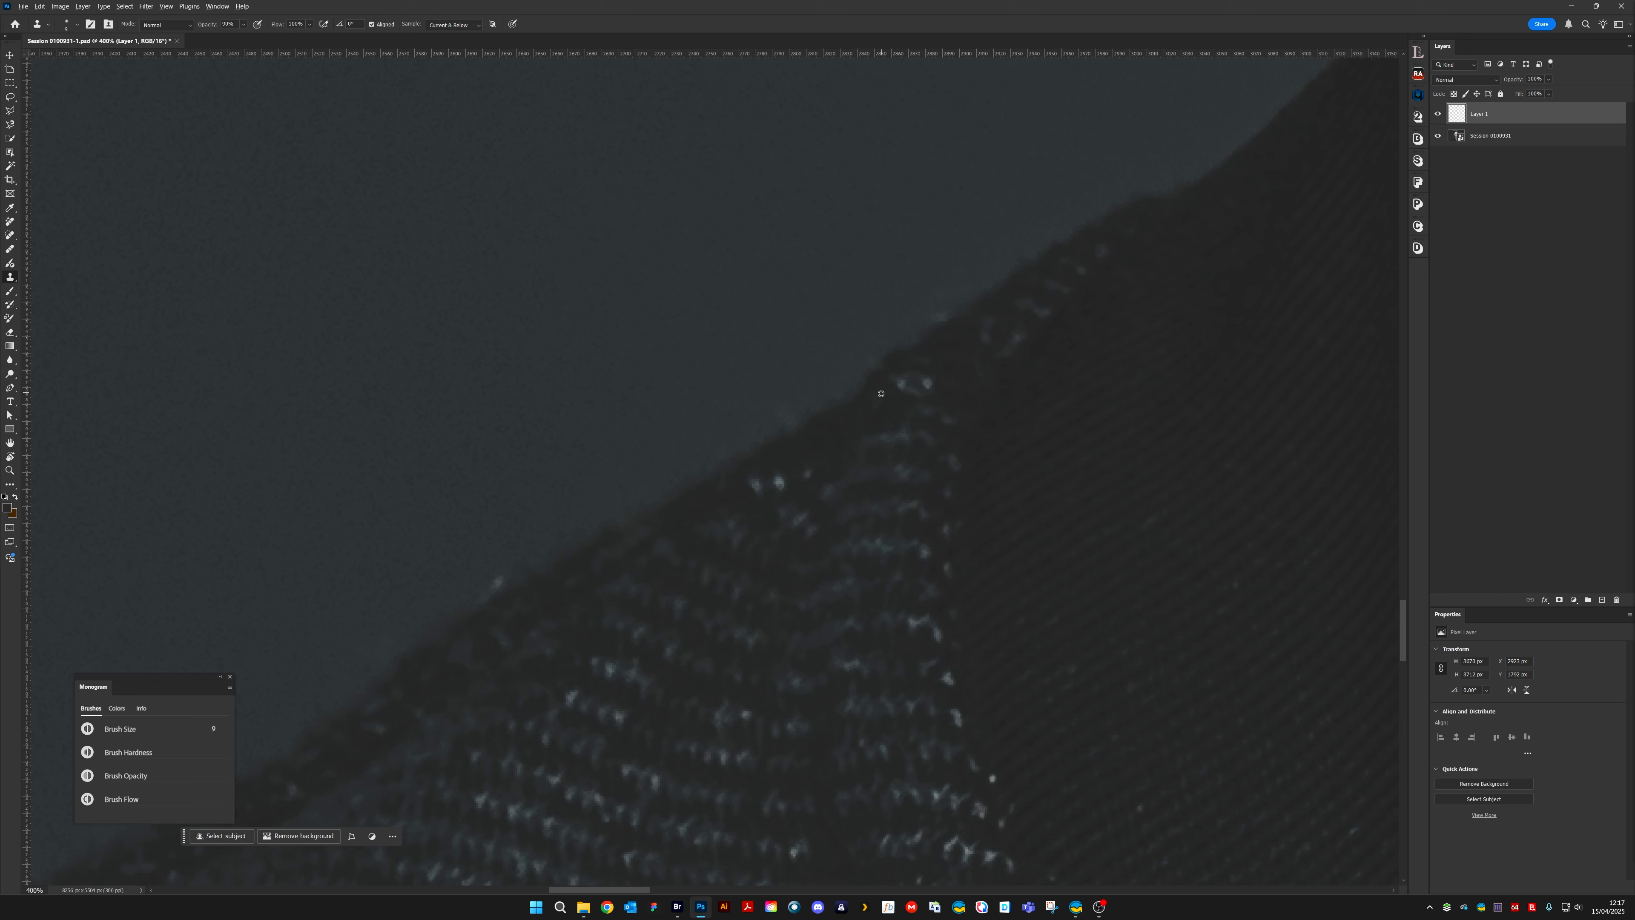
{"action": "left_click_drag", "start_coordinate": [896, 389], "coordinate": [914, 390]}
{"action": "left_click", "coordinate": [951, 373], "text": "alt"}
{"action": "left_click", "coordinate": [1000, 362], "text": "alt"}
{"action": "left_click", "coordinate": [925, 387]}
{"action": "left_click", "coordinate": [899, 388]}
{"action": "left_click", "coordinate": [801, 516]}
{"action": "left_click", "coordinate": [822, 467], "text": "alt"}
{"action": "left_click", "coordinate": [812, 472]}
{"action": "left_click", "coordinate": [798, 481], "text": "alt"}
{"action": "left_click_drag", "start_coordinate": [781, 486], "coordinate": [777, 483]}
{"action": "left_click", "coordinate": [756, 486]}
Reduce the brush size to 8 and clone away the light fleck on the dark ribbed collar near the neck
{"action": "left_click_drag", "start_coordinate": [810, 646], "coordinate": [672, 416]}
{"action": "left_click_drag", "start_coordinate": [882, 554], "coordinate": [840, 508]}
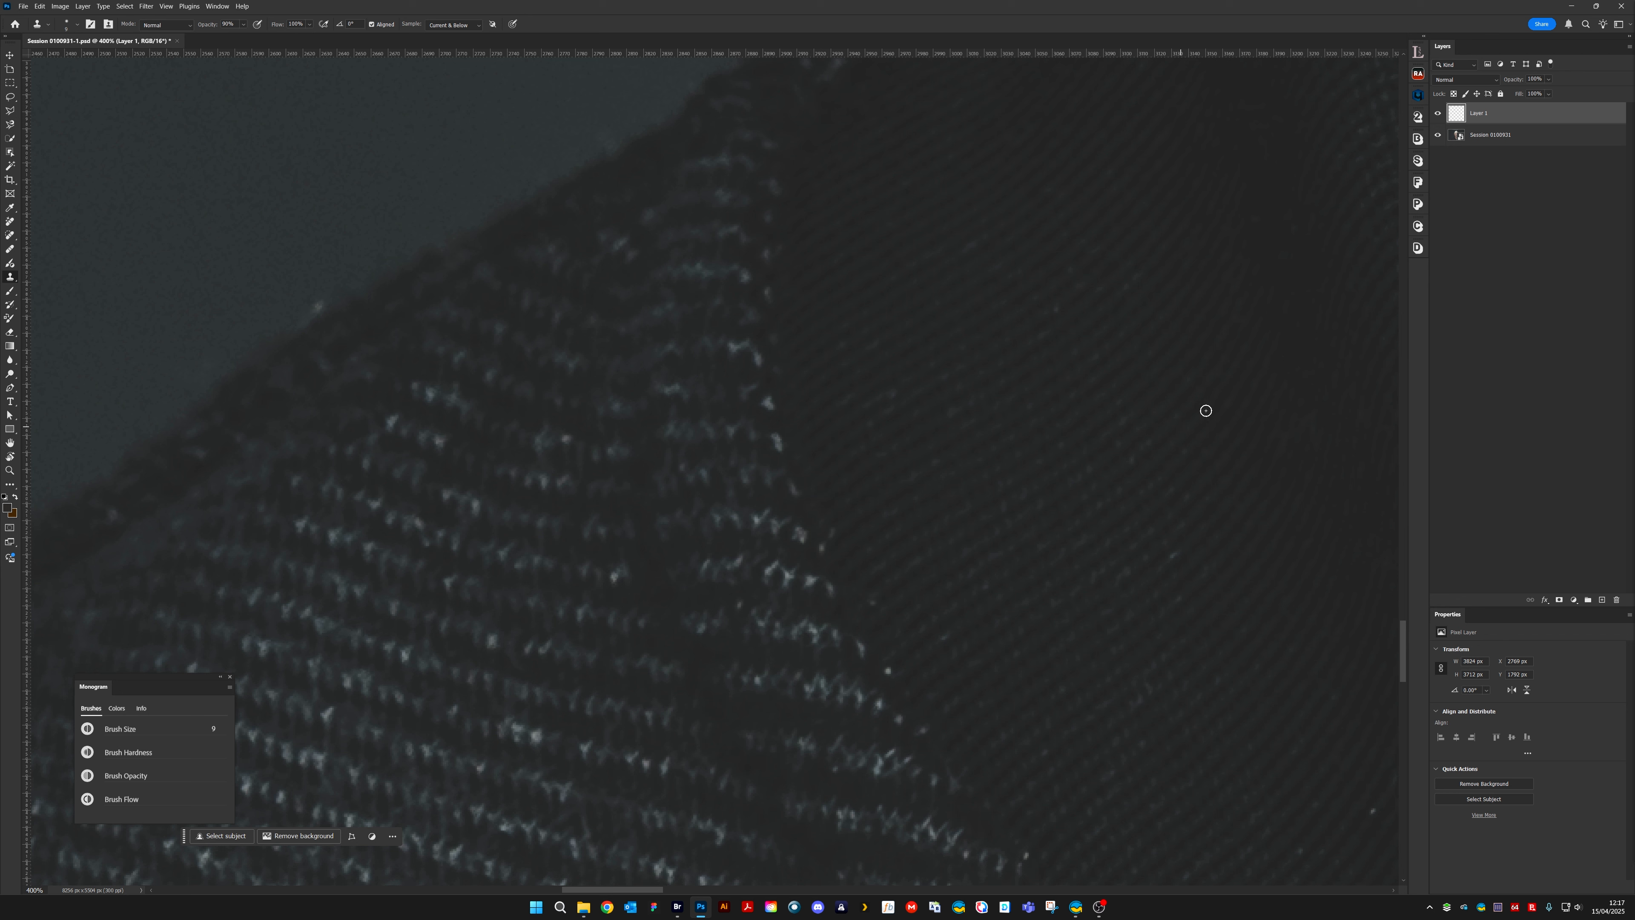
{"action": "key", "text": "bracketleft"}
{"action": "left_click_drag", "start_coordinate": [993, 566], "coordinate": [932, 478]}
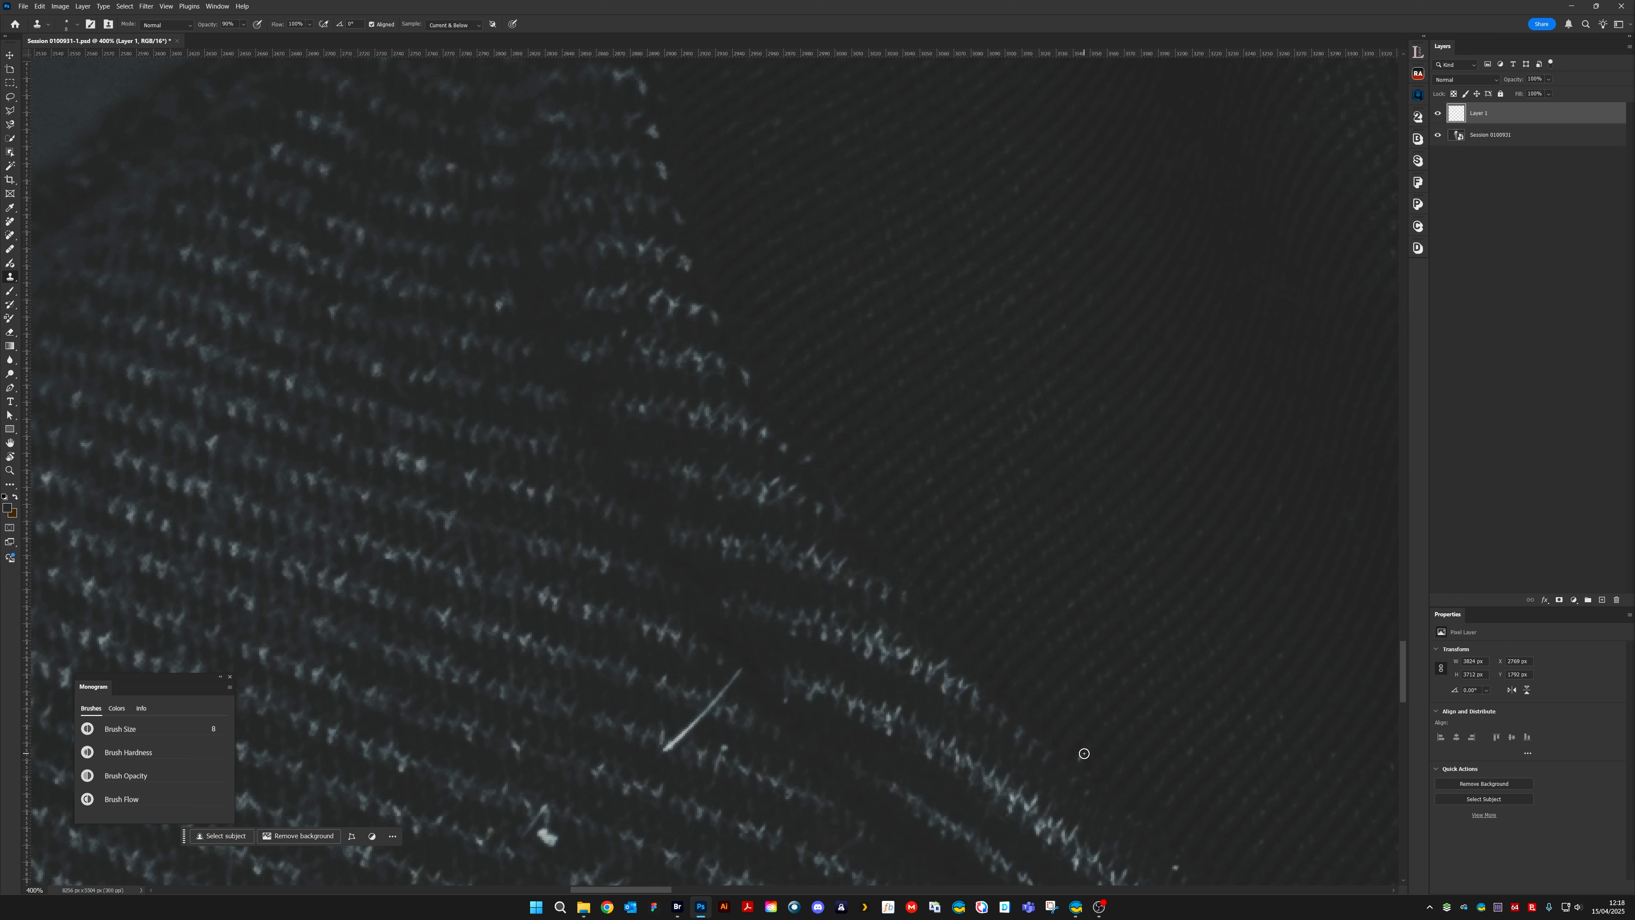
{"action": "left_click_drag", "start_coordinate": [1200, 704], "coordinate": [915, 486]}
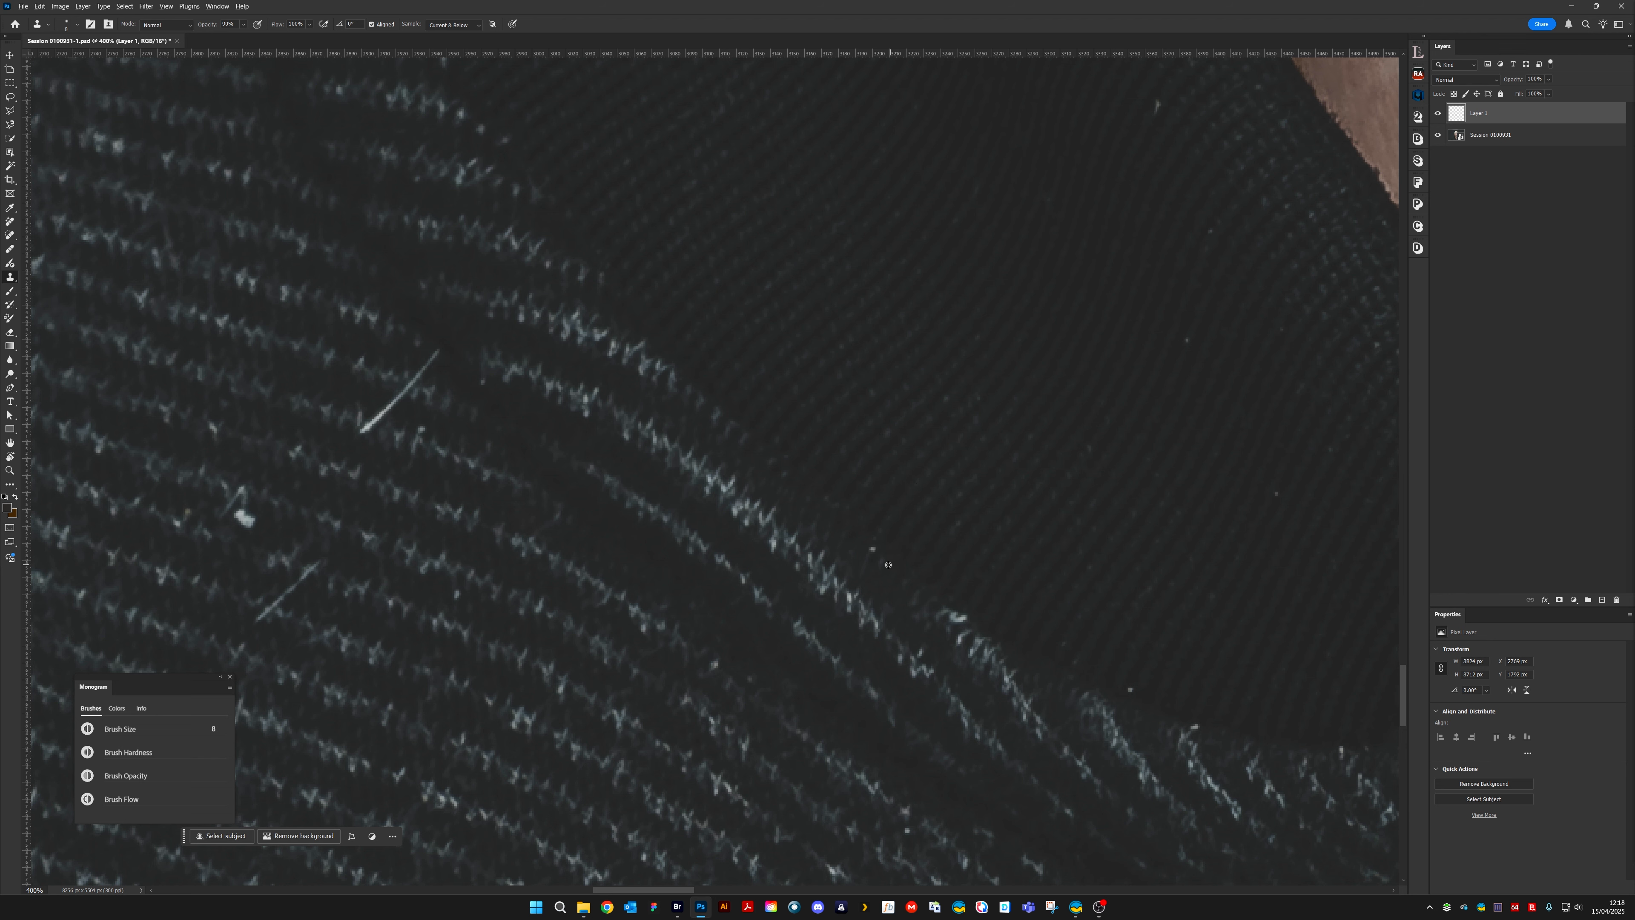
{"action": "left_click_drag", "start_coordinate": [1102, 409], "coordinate": [963, 527]}
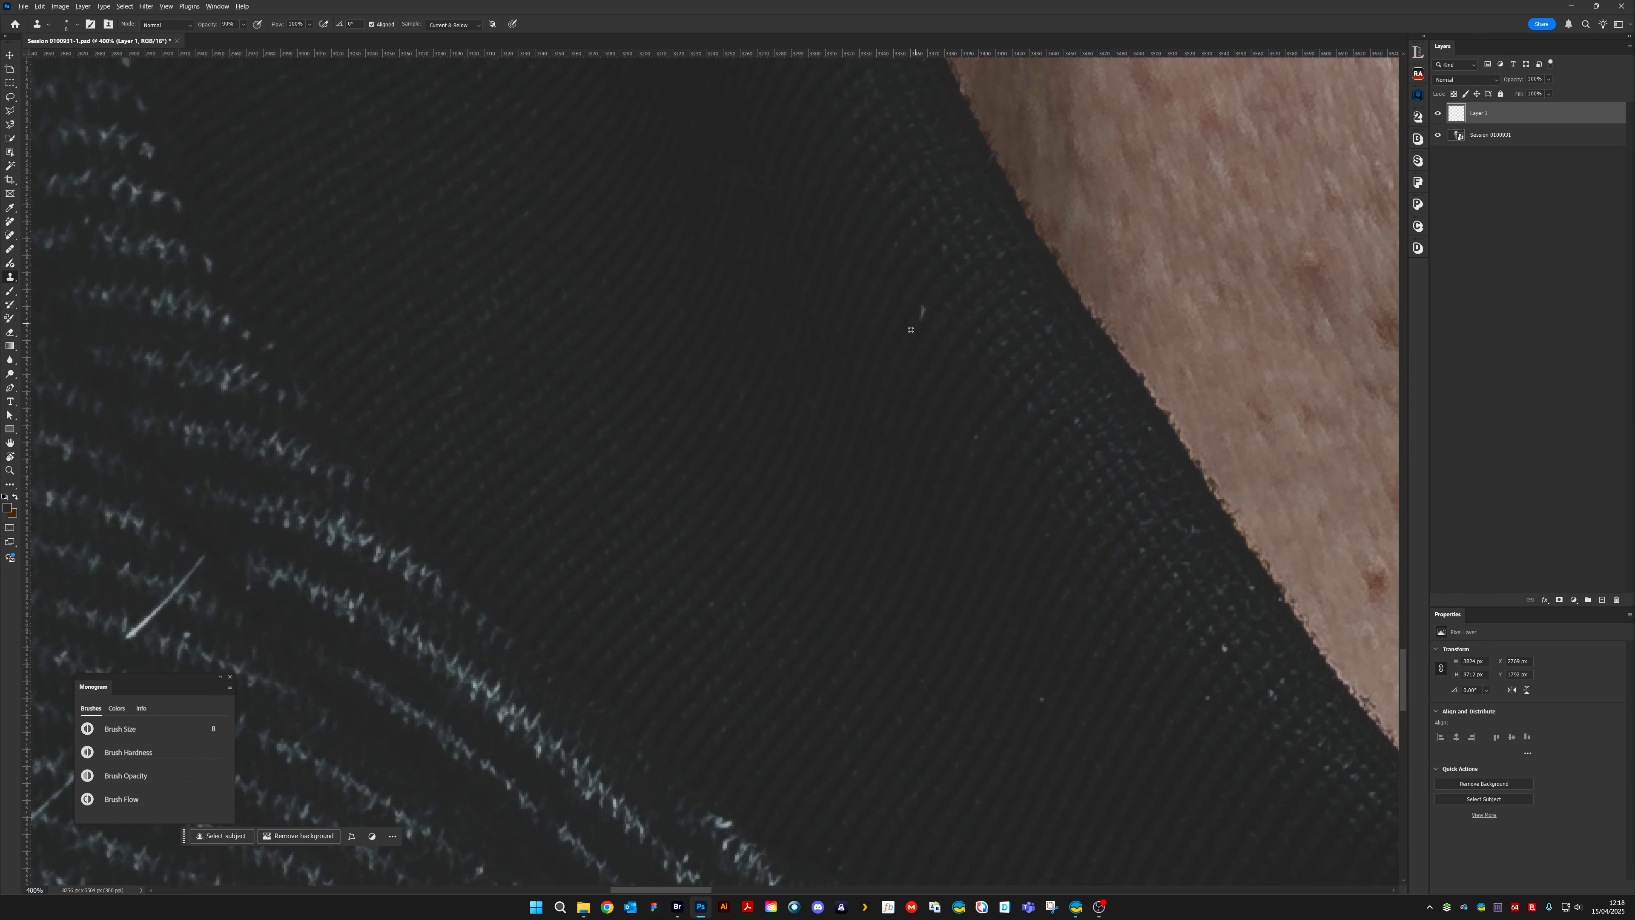
{"action": "left_click", "coordinate": [921, 311]}
Reduce the brush size to 6 and clone away the small specks on the ribbed collar edge beside the neck
{"action": "key", "text": "bracketleft"}
{"action": "key", "text": "bracketleft"}
{"action": "left_click_drag", "start_coordinate": [1313, 668], "coordinate": [846, 440]}
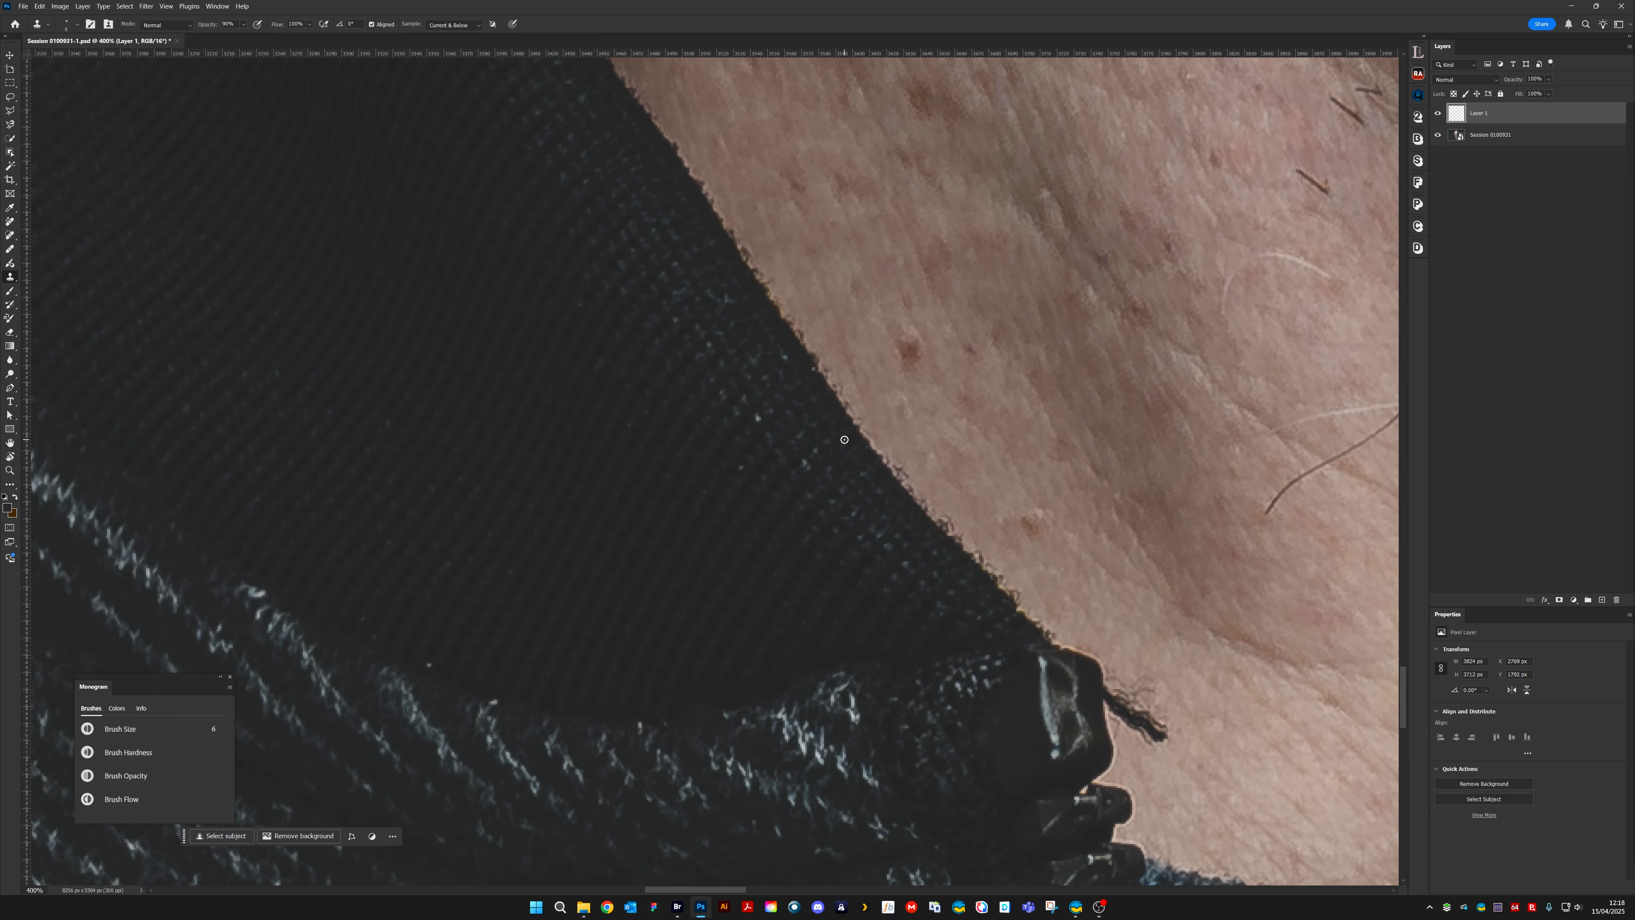
{"action": "key", "text": "alt"}
{"action": "left_click", "coordinate": [759, 430], "text": "alt"}
{"action": "left_click", "coordinate": [757, 420]}
{"action": "left_click_drag", "start_coordinate": [547, 650], "coordinate": [826, 470]}
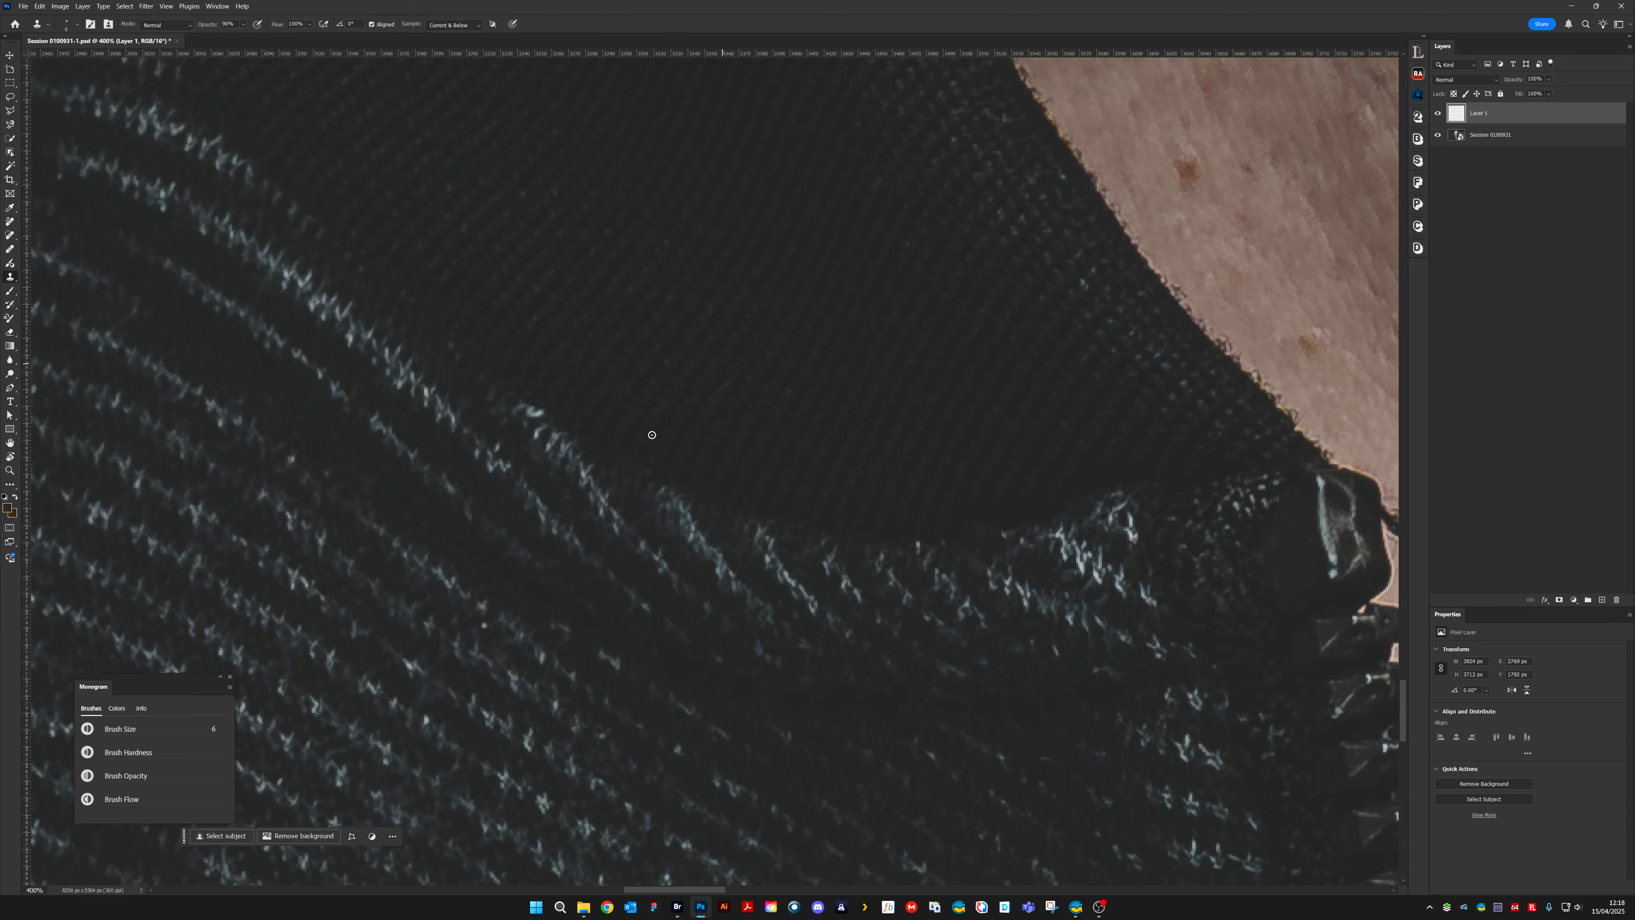
Clone away the thin straight light fibre on the dark knit beside the zip
{"action": "left_click_drag", "start_coordinate": [894, 487], "coordinate": [727, 399]}
{"action": "left_click_drag", "start_coordinate": [1005, 509], "coordinate": [910, 442]}
{"action": "left_click_drag", "start_coordinate": [675, 766], "coordinate": [1130, 307]}
{"action": "mouse_move", "coordinate": [895, 631]}
{"action": "left_mouse_down"}
{"action": "mouse_move", "coordinate": [953, 510]}
{"action": "mouse_move", "coordinate": [278, 621]}
{"action": "left_mouse_up"}
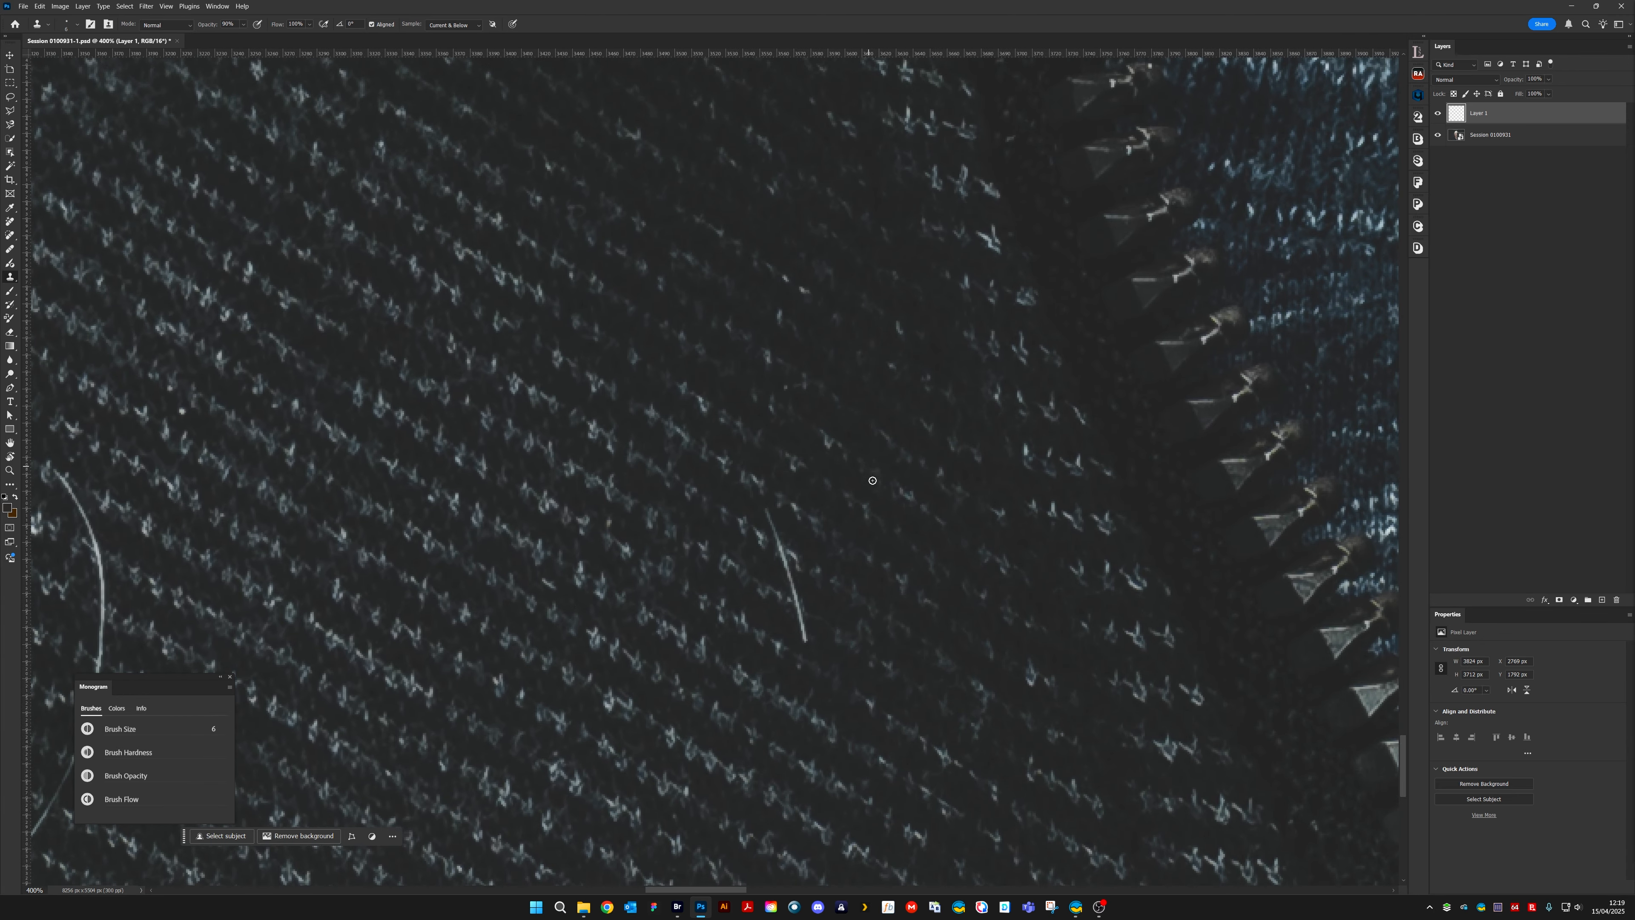
{"action": "left_click_drag", "start_coordinate": [783, 549], "coordinate": [767, 515]}
{"action": "left_click_drag", "start_coordinate": [780, 551], "coordinate": [785, 568]}
{"action": "mouse_move", "coordinate": [790, 572]}
{"action": "left_mouse_down"}
{"action": "mouse_move", "coordinate": [831, 608]}
{"action": "mouse_move", "coordinate": [790, 575]}
{"action": "mouse_move", "coordinate": [817, 582]}
{"action": "mouse_move", "coordinate": [786, 562]}
{"action": "mouse_move", "coordinate": [828, 609]}
{"action": "mouse_move", "coordinate": [787, 589]}
{"action": "mouse_move", "coordinate": [804, 624]}
{"action": "left_mouse_up"}
{"action": "left_click", "coordinate": [828, 624], "text": "alt"}
{"action": "scroll", "coordinate": [601, 626], "scroll_direction": "left", "scroll_amount": 8}
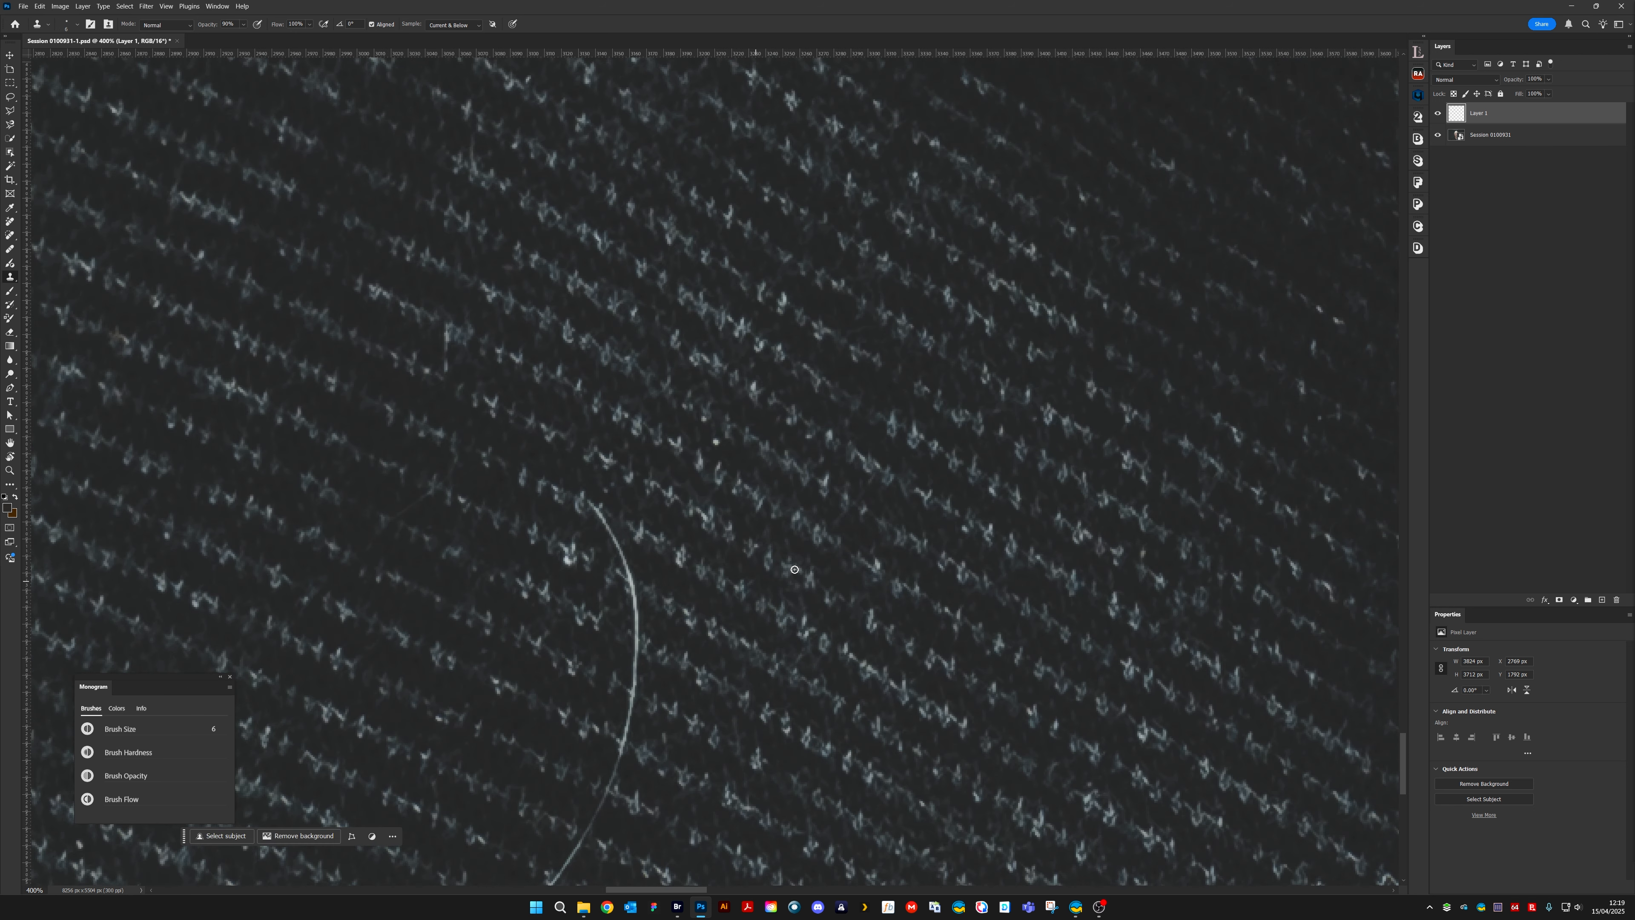
{"action": "left_click_drag", "start_coordinate": [861, 646], "coordinate": [777, 584]}
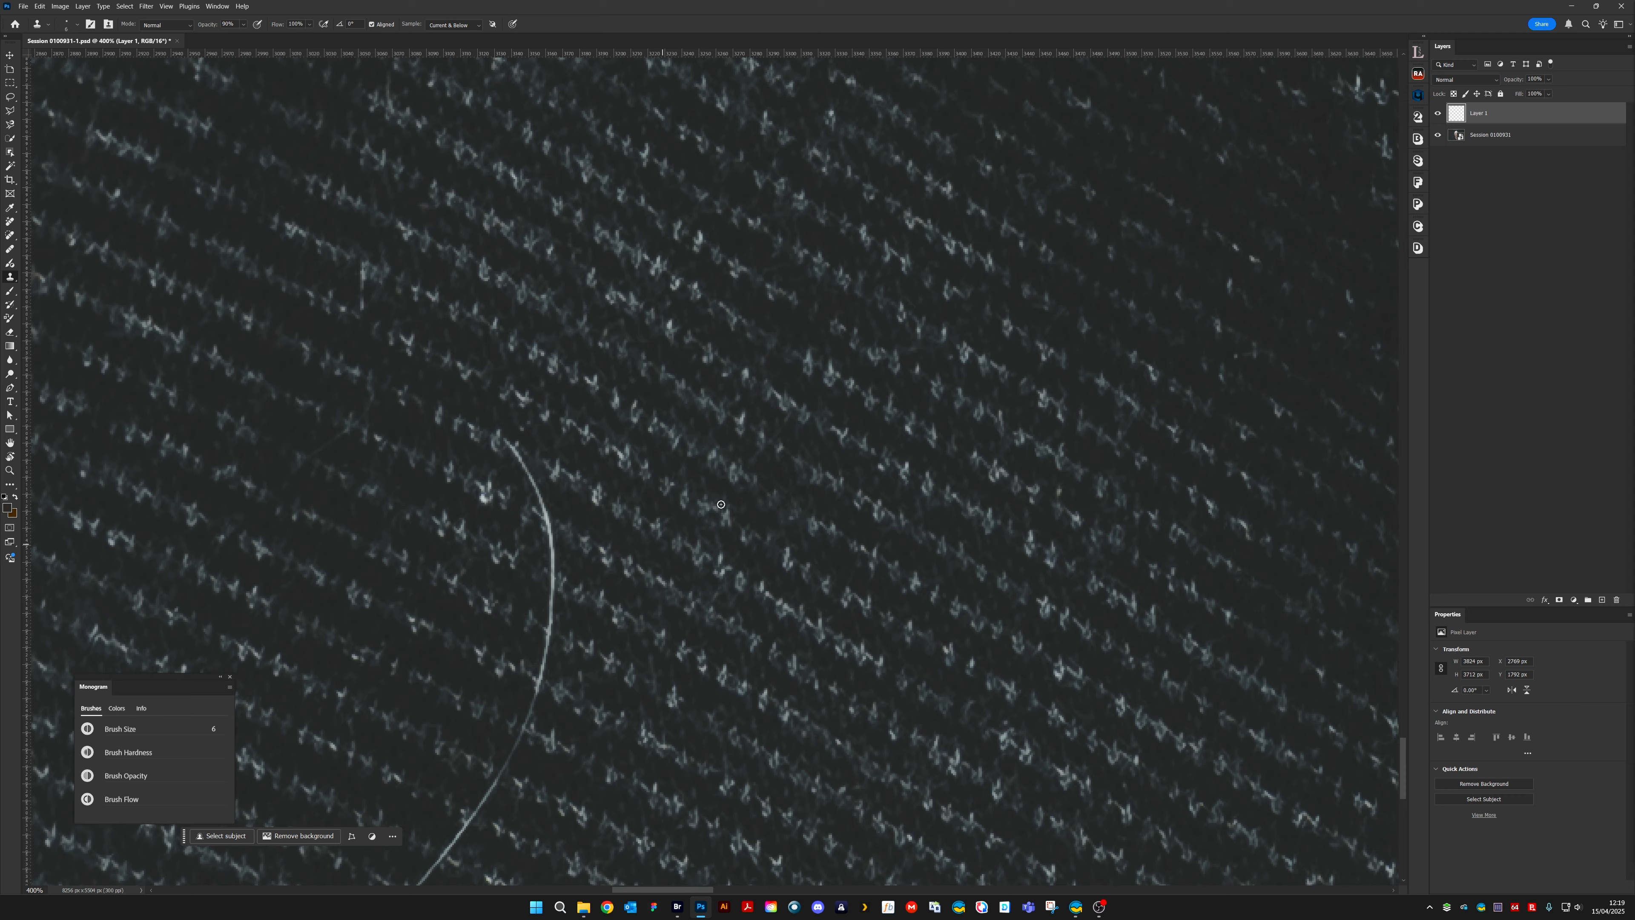
Compare the whole portrait at 33.3% zoom with and without the cloning layer
{"action": "key", "text": "ctrl+minus"}
{"action": "key", "text": "ctrl+minus"}
{"action": "key", "text": "ctrl+minus"}
{"action": "key", "text": "ctrl+minus"}
{"action": "key", "text": "ctrl+minus"}
{"action": "key", "text": "ctrl+minus"}
{"action": "key", "text": "ctrl+minus"}
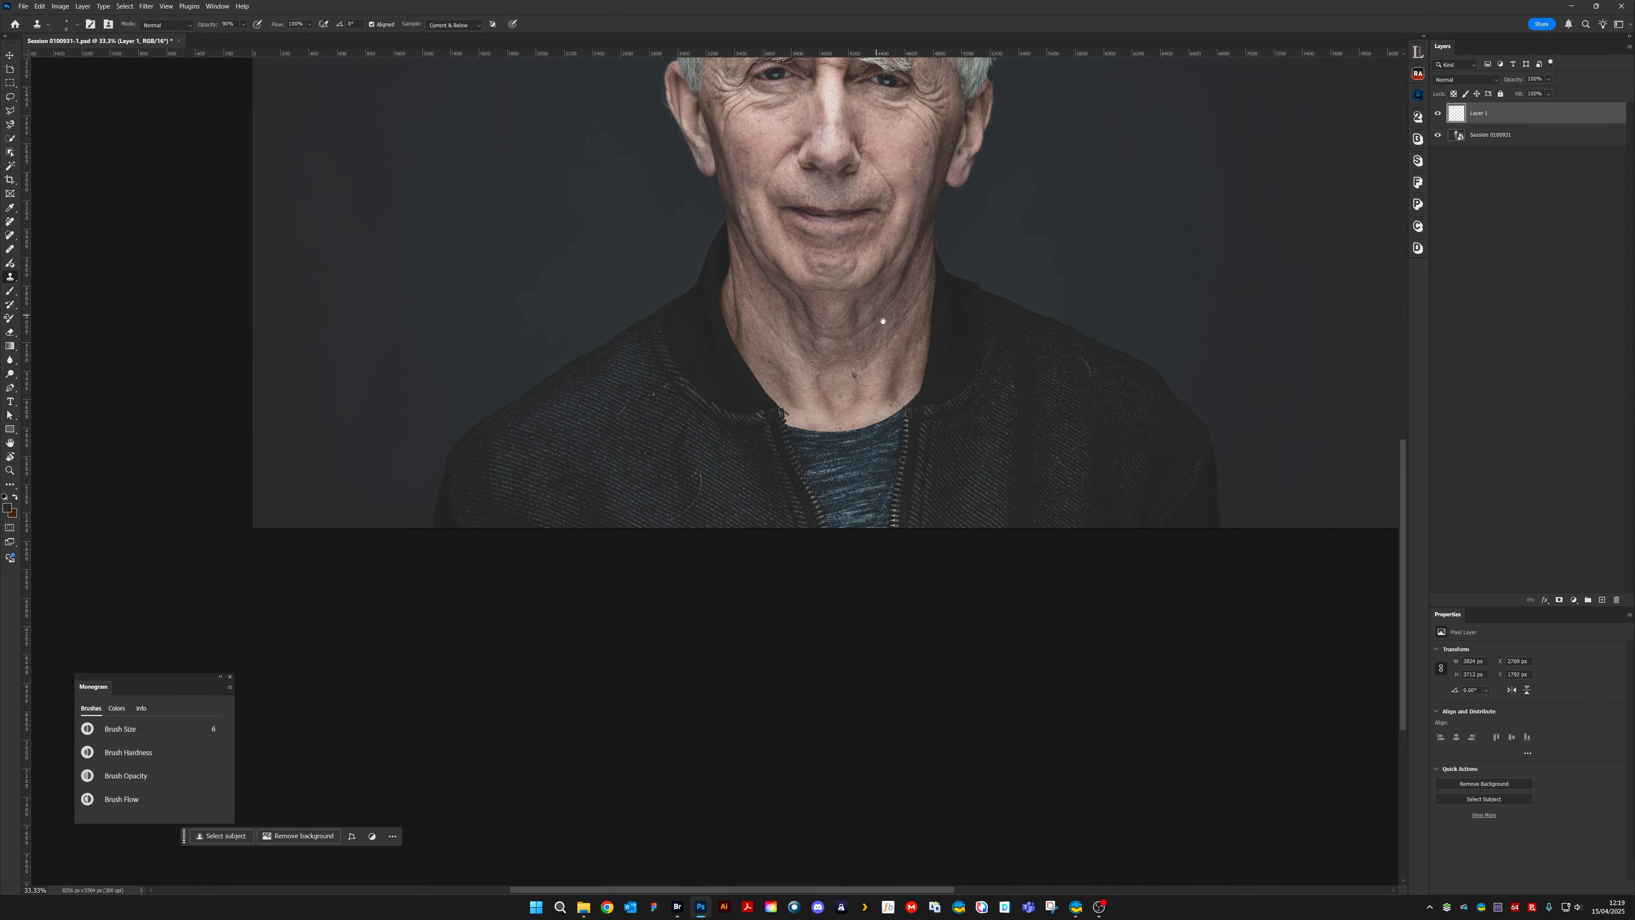
{"action": "left_click_drag", "start_coordinate": [883, 320], "coordinate": [756, 615]}
{"action": "left_click", "coordinate": [1439, 116]}
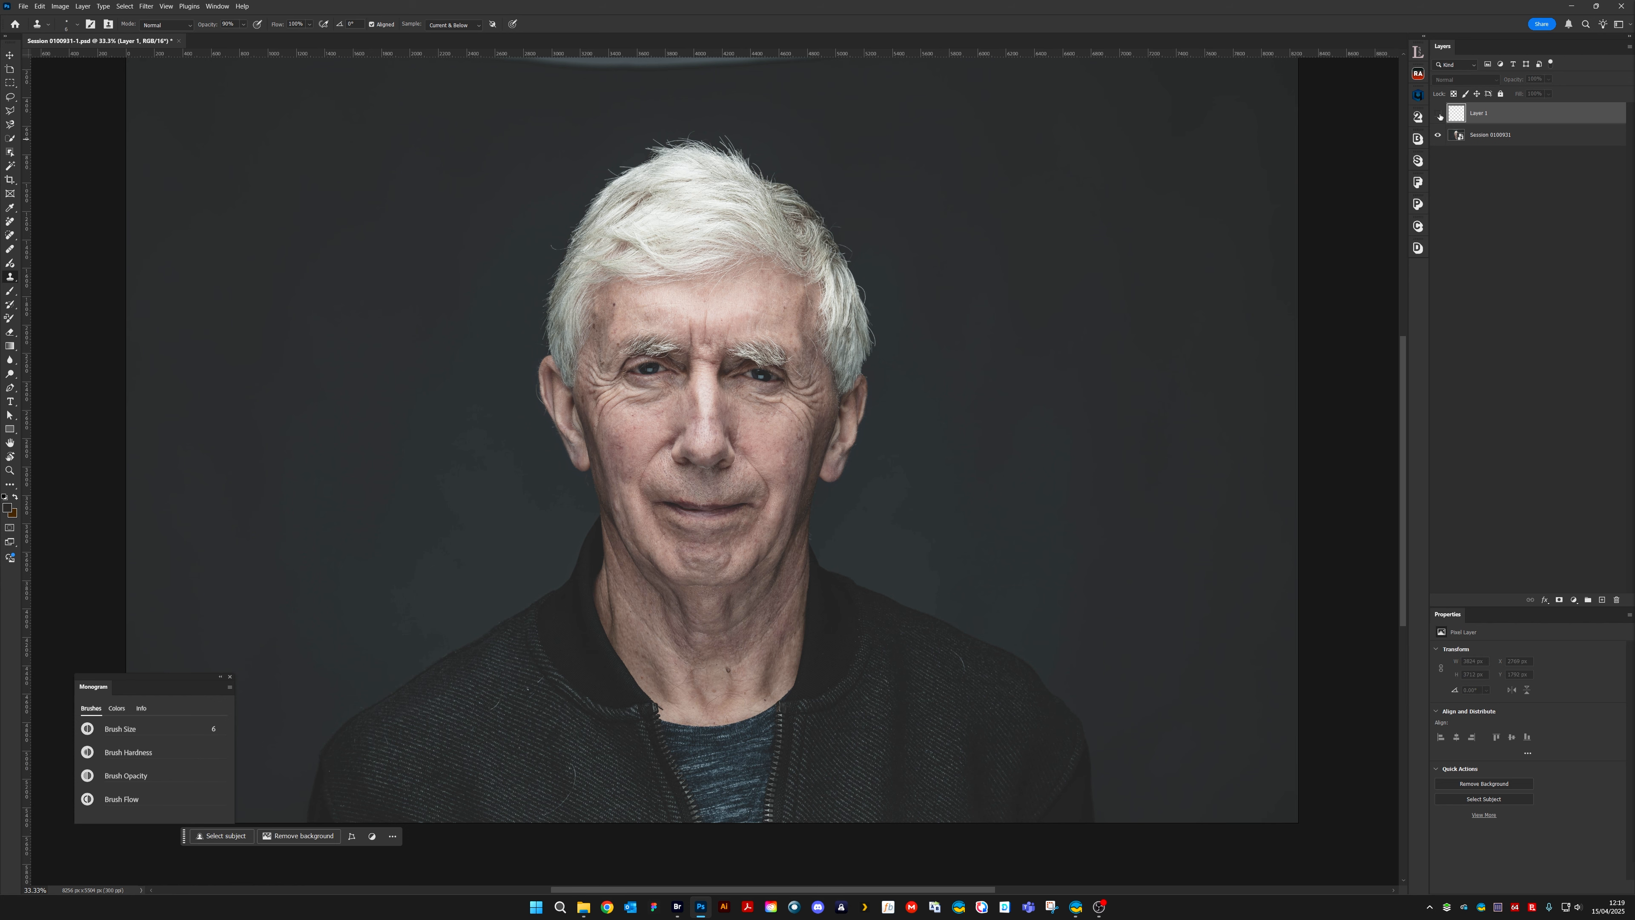
{"action": "left_click", "coordinate": [1439, 115]}
Compare the nose, mouth, cheek and ear area at 200% zoom with the cloning layer hidden and shown
{"action": "key", "text": "ctrl+plus"}
{"action": "key", "text": "ctrl+plus"}
{"action": "key", "text": "ctrl+plus"}
{"action": "key", "text": "ctrl+plus"}
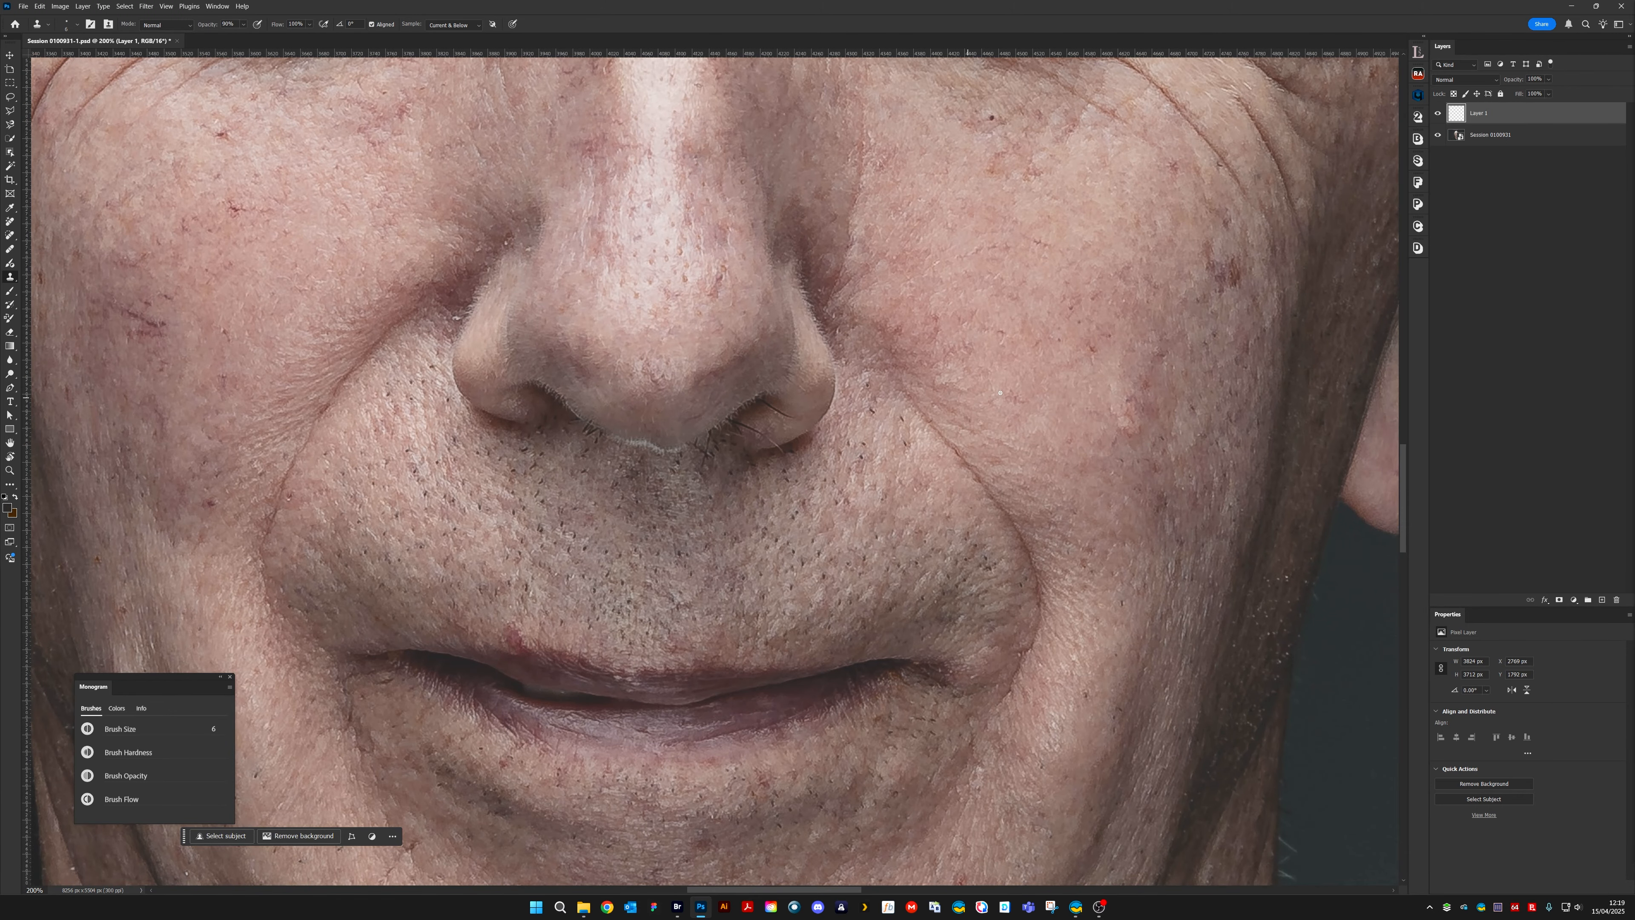
{"action": "left_click", "coordinate": [1438, 116]}
{"action": "left_click", "coordinate": [1439, 116]}
{"action": "left_click", "coordinate": [1439, 116]}
{"action": "scroll", "coordinate": [1236, 231], "scroll_direction": "right", "scroll_amount": 5}
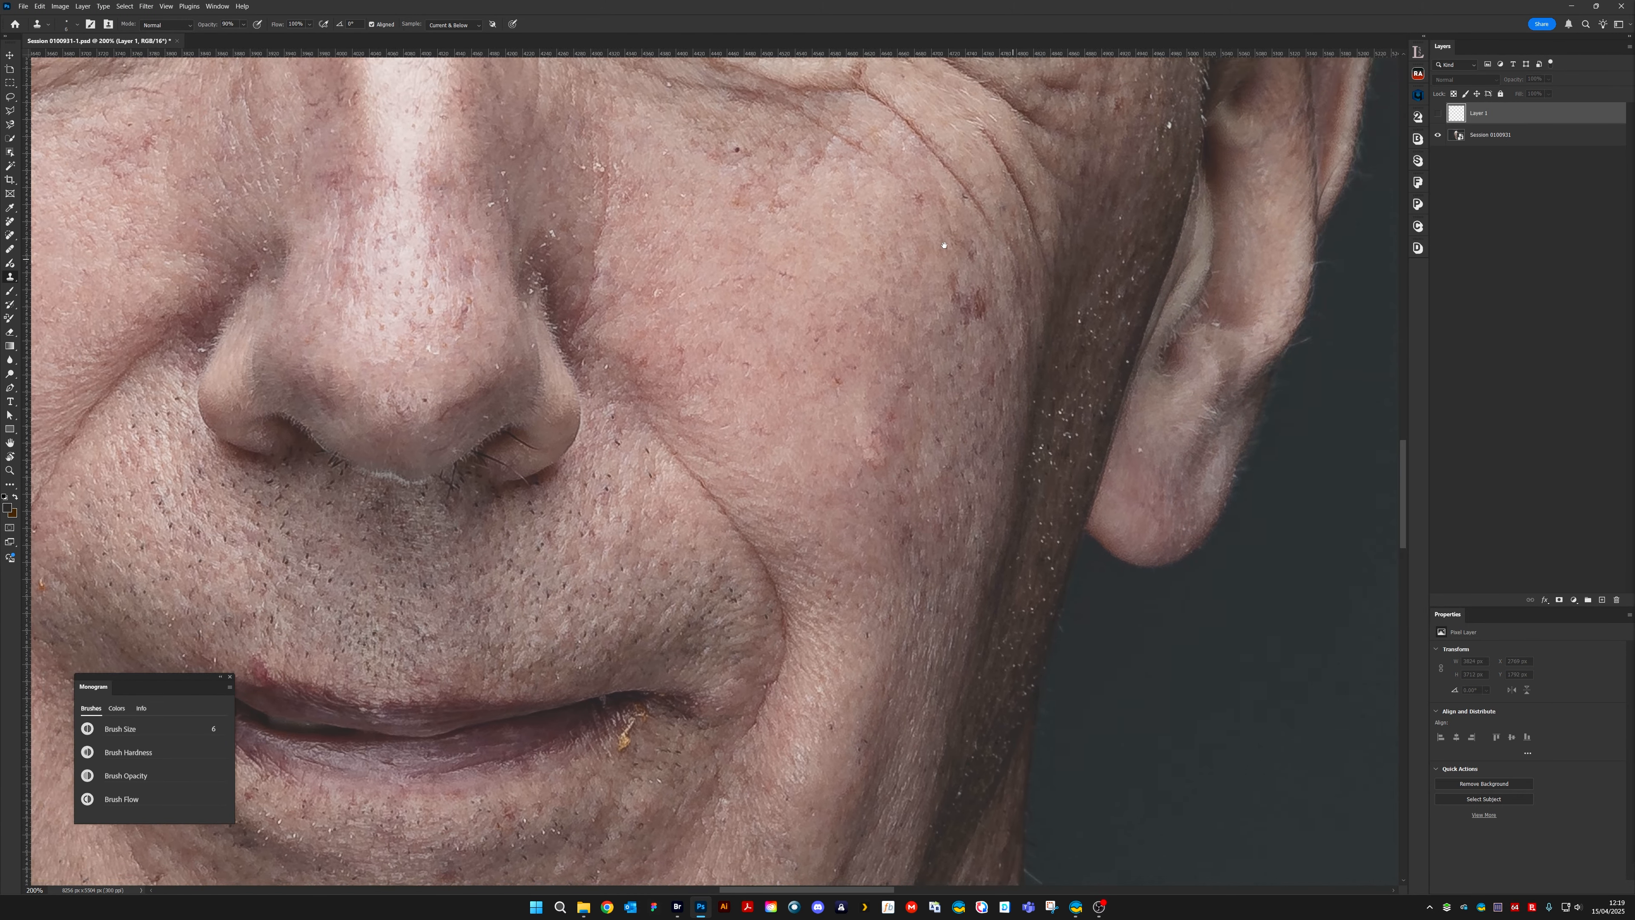
{"action": "left_click", "coordinate": [1439, 115]}
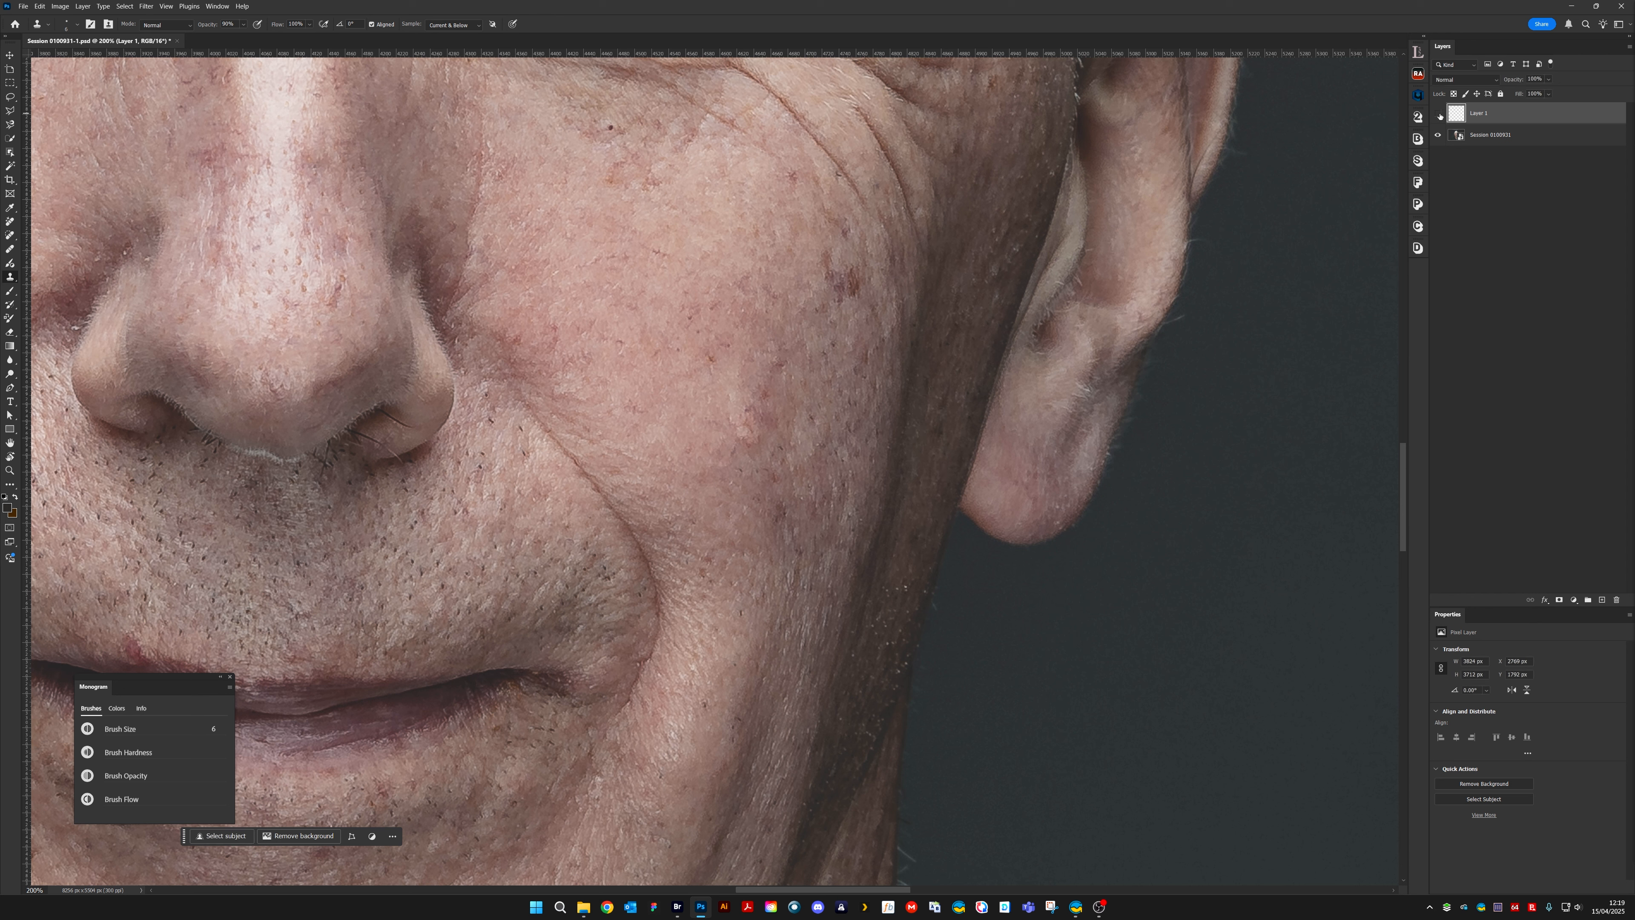
{"action": "left_click", "coordinate": [1439, 116]}
{"action": "left_click", "coordinate": [1439, 115]}
{"action": "left_click", "coordinate": [1439, 115]}
{"action": "left_click", "coordinate": [1438, 116]}
{"action": "scroll", "coordinate": [787, 454], "scroll_direction": "down", "scroll_amount": 4}
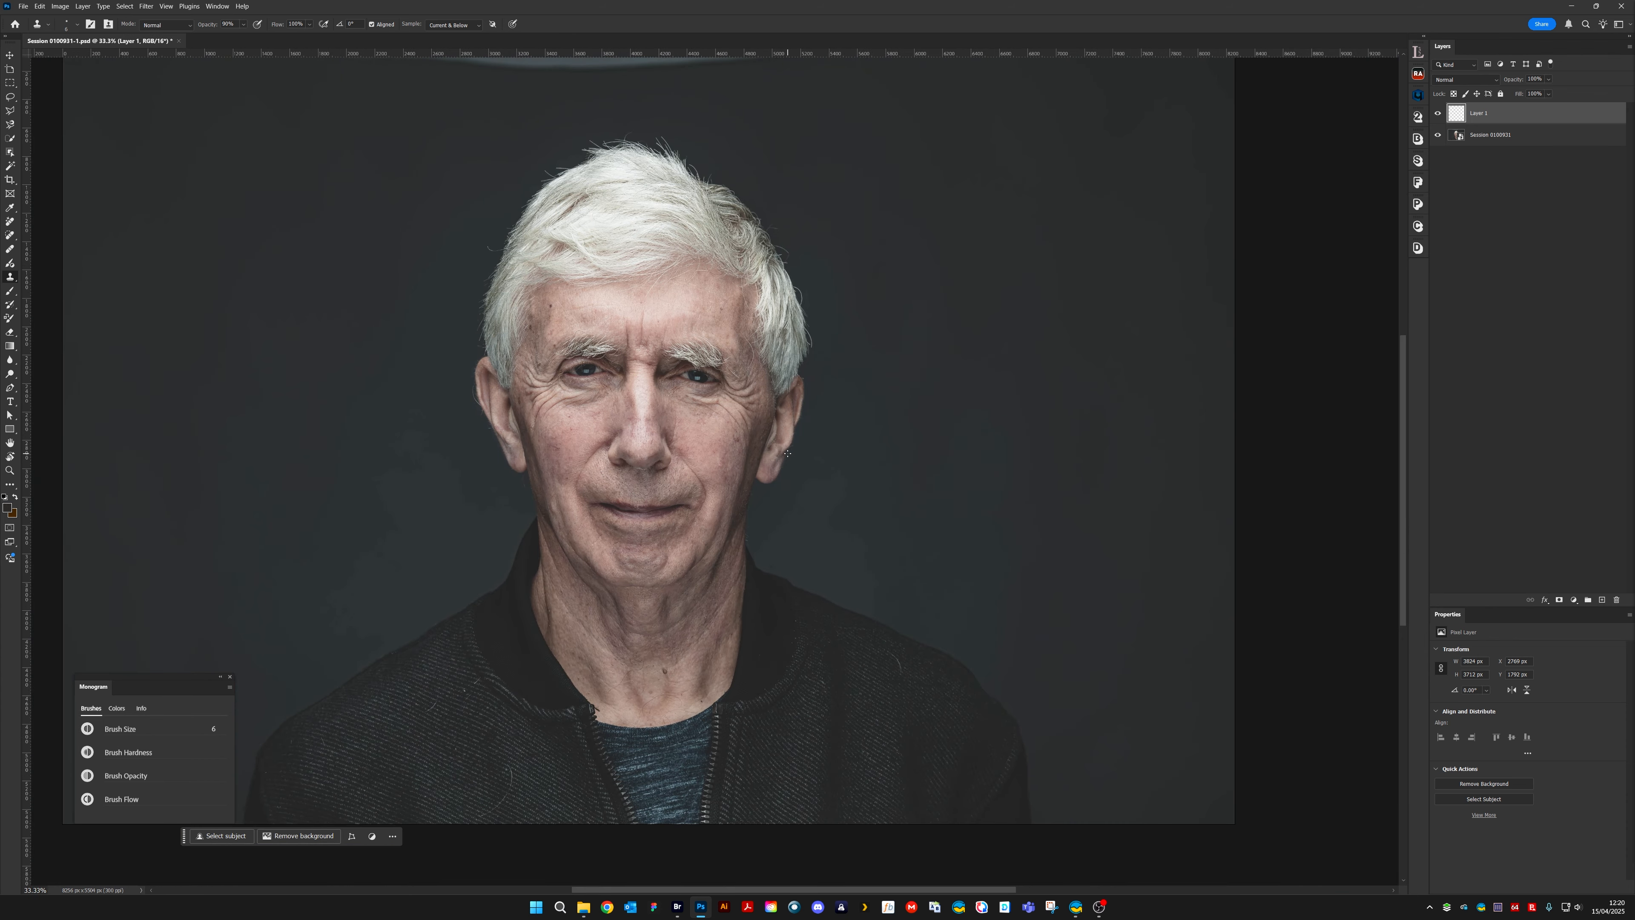